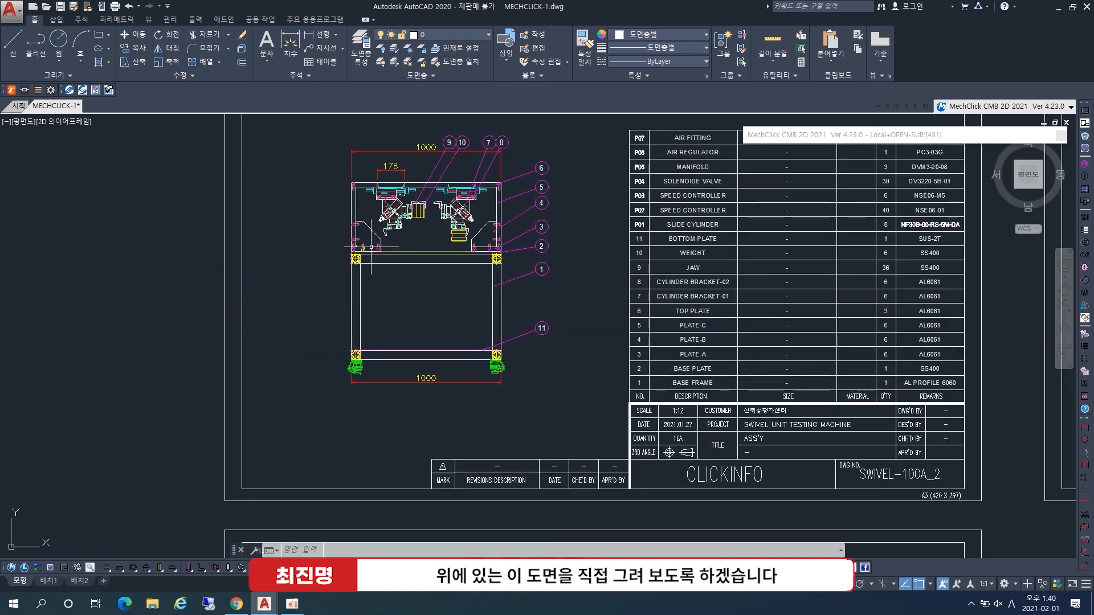
- In LiveClick, preview the 1080X880X700 AL PROFILE base frame and start inserting it into the empty SWIVEL-100A_1 sheet
{"action": "middle_click_drag", "start_coordinate": [406, 152], "coordinate": [398, 196]}
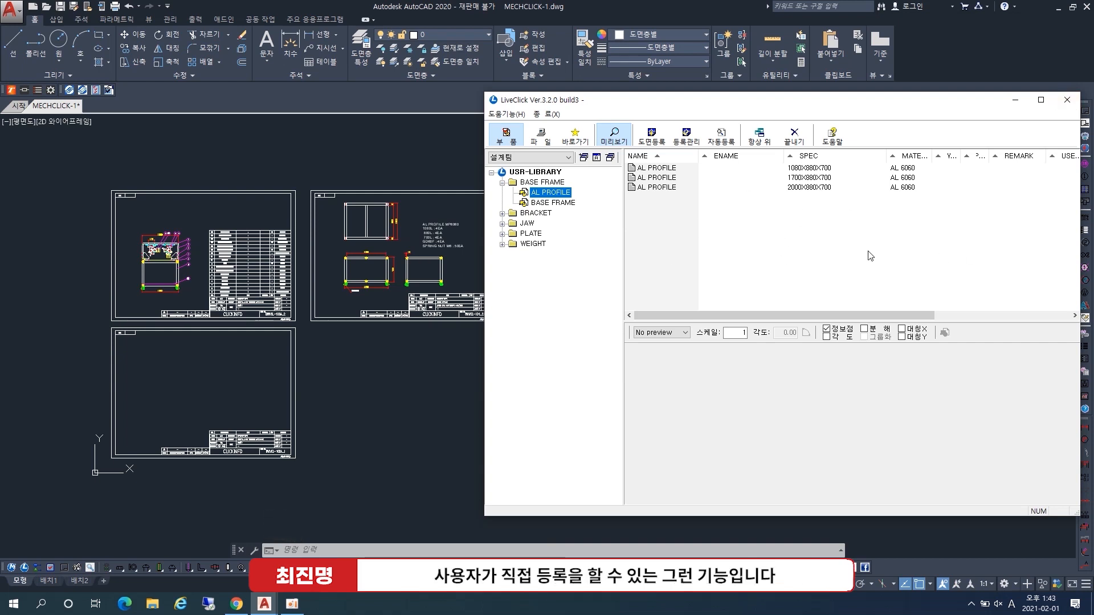
{"action": "left_click", "coordinate": [663, 168]}
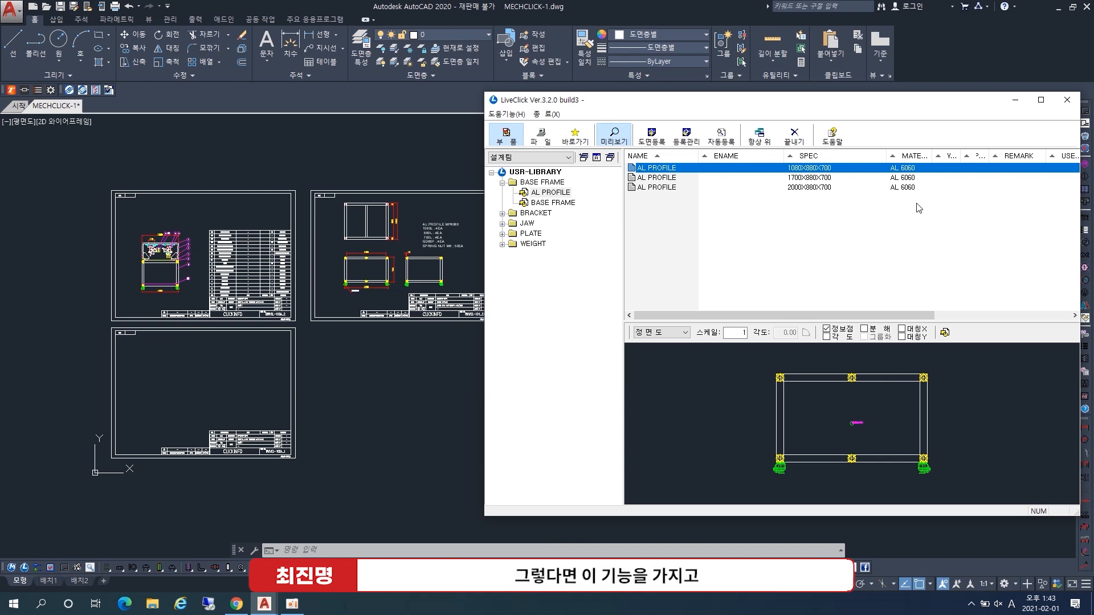
{"action": "left_click", "coordinate": [404, 339]}
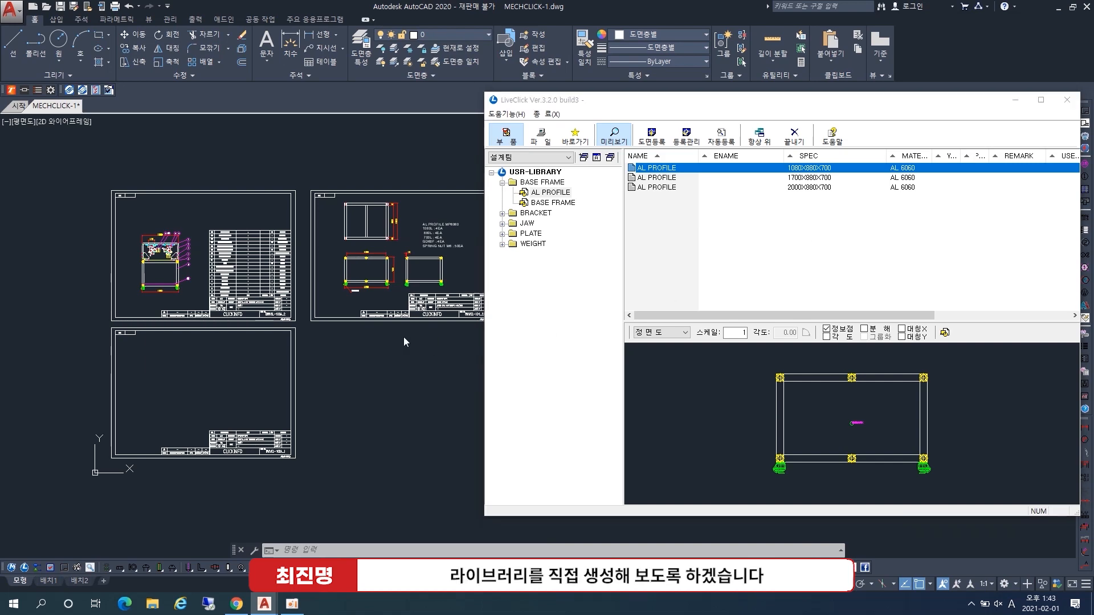
{"action": "middle_click_drag", "start_coordinate": [96, 295], "coordinate": [195, 293]}
{"action": "scroll", "coordinate": [258, 342], "scroll_direction": "up", "scroll_amount": 2}
{"action": "middle_click_drag", "start_coordinate": [418, 362], "coordinate": [377, 367]}
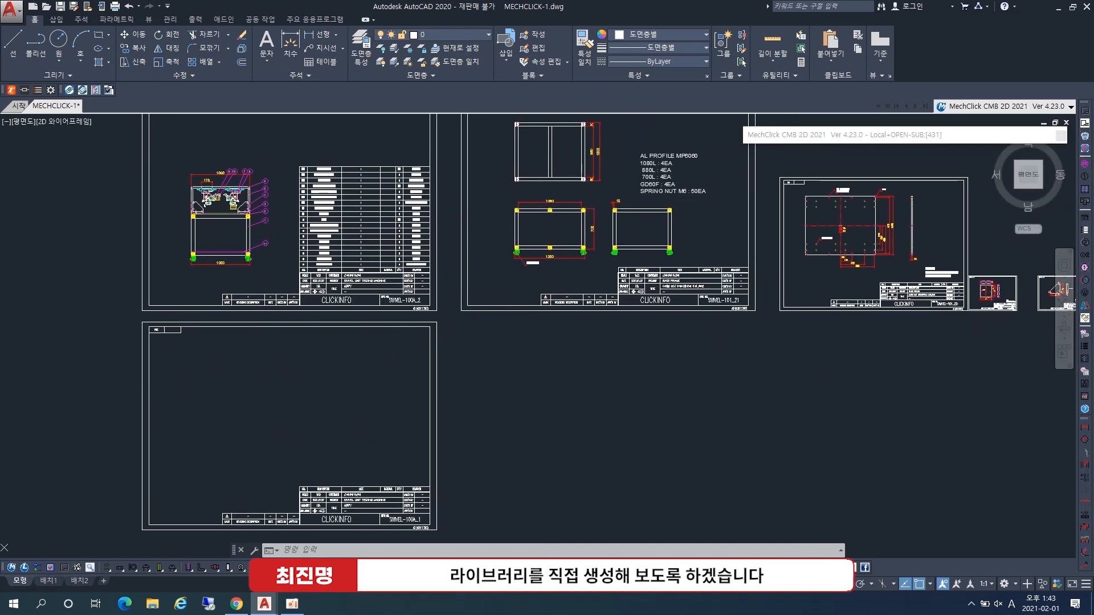
{"action": "left_click", "coordinate": [292, 604]}
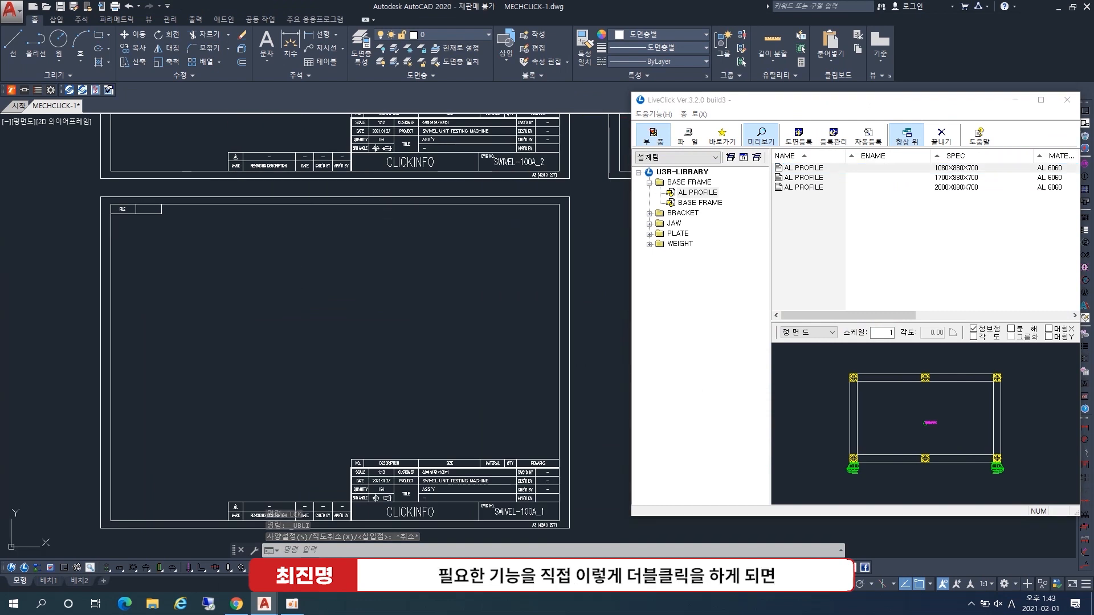
{"action": "left_click", "coordinate": [817, 171]}
{"action": "double_click", "coordinate": [815, 170]}
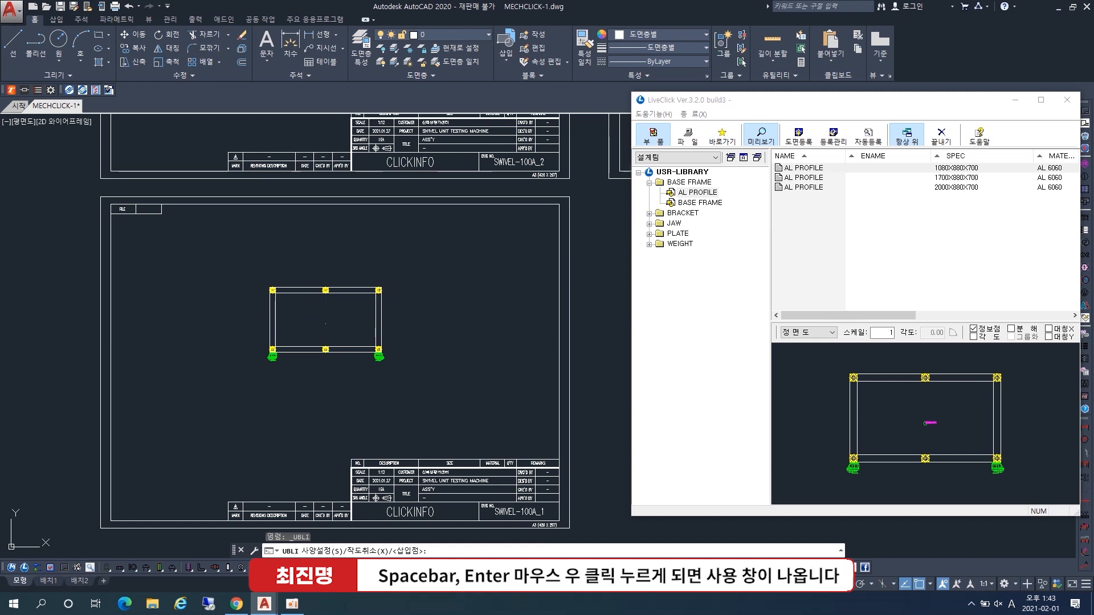
- Keep the frame's specification at 1080X880X700, switch it to the narrower side view and place it in the sheet at the default angle
{"action": "right_click", "coordinate": [325, 324]}
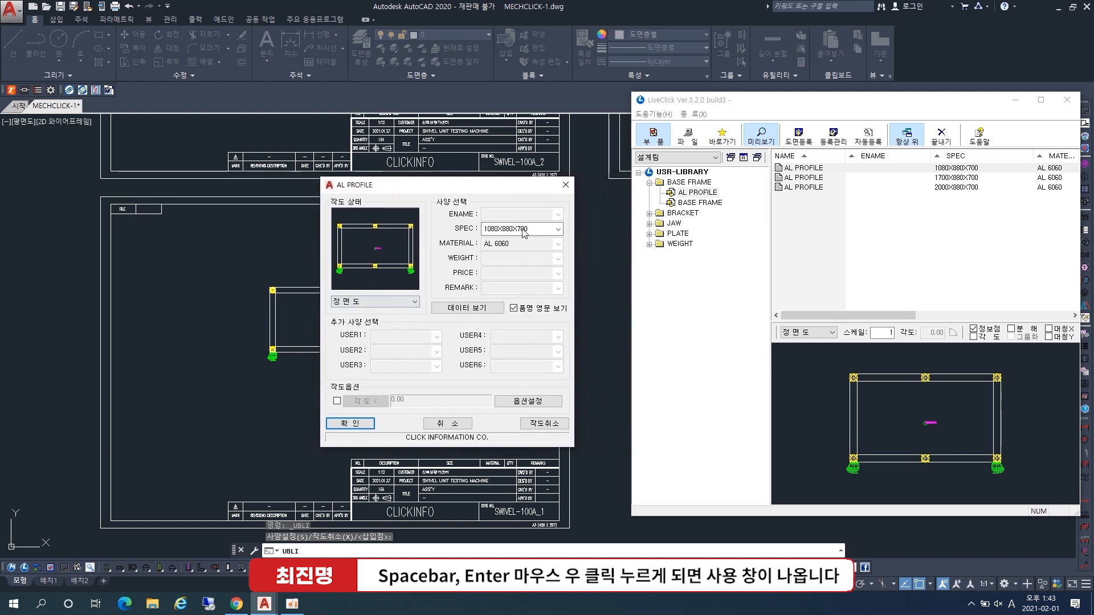
{"action": "left_click", "coordinate": [524, 230]}
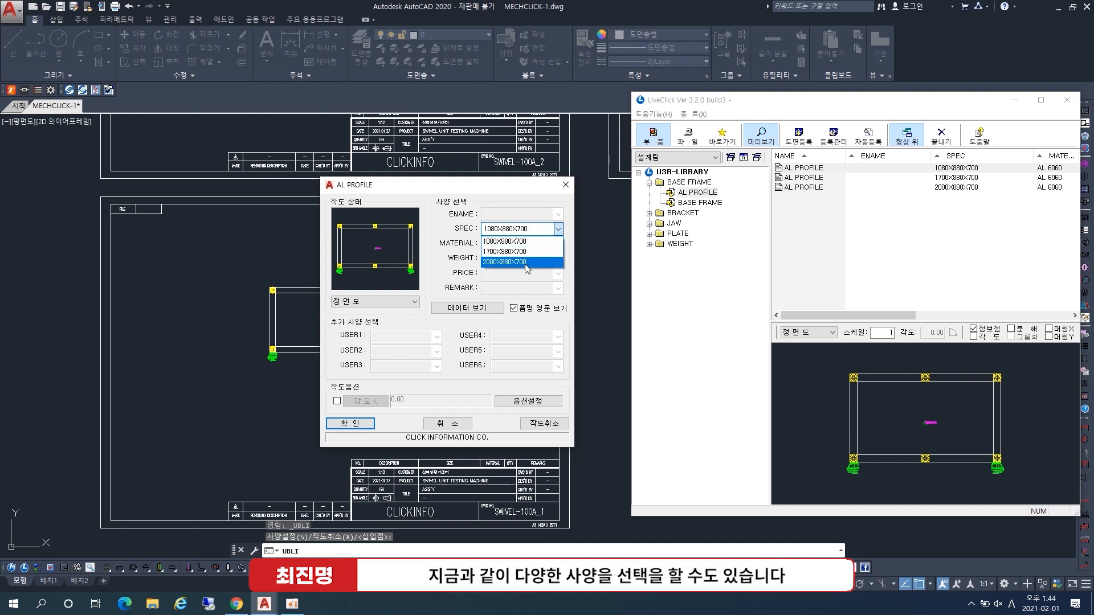
{"action": "left_click", "coordinate": [522, 230]}
{"action": "left_click", "coordinate": [360, 424]}
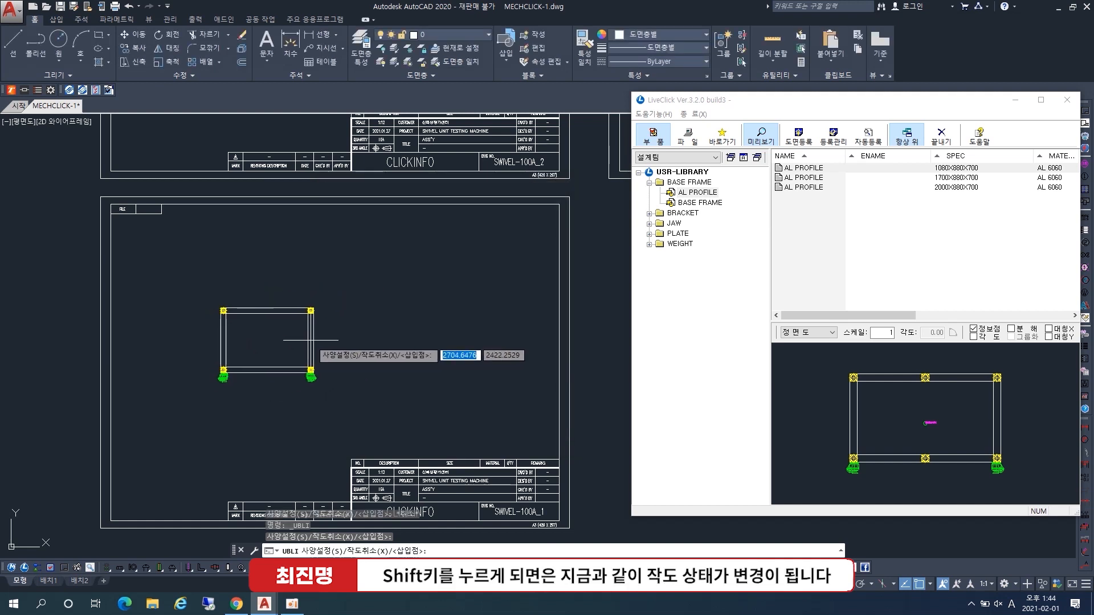
{"action": "key", "text": "shift"}
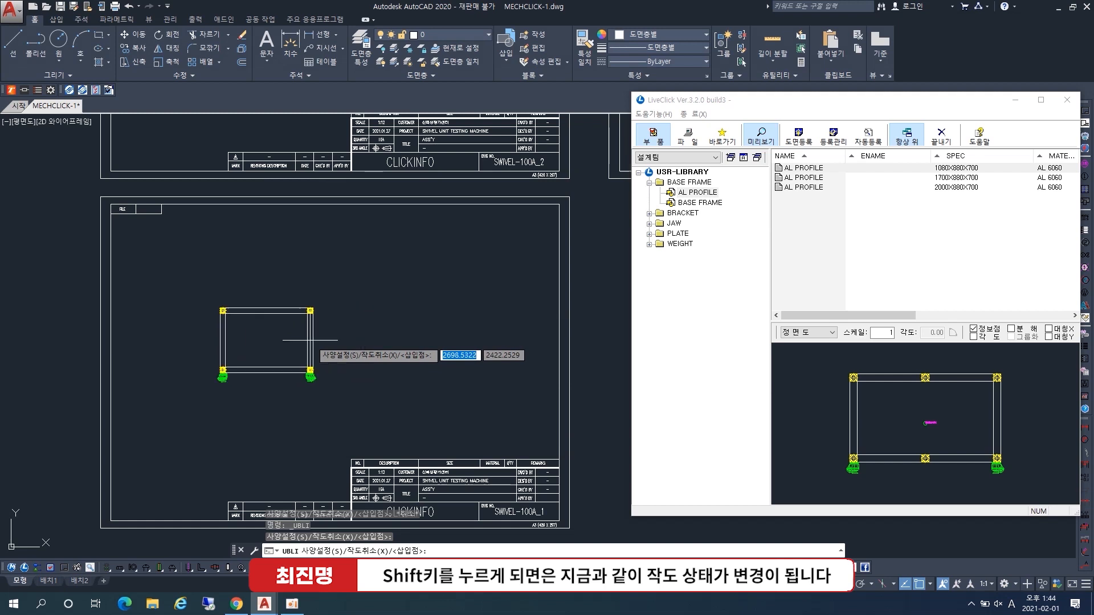
{"action": "left_click", "coordinate": [285, 393]}
{"action": "key", "text": "Return"}
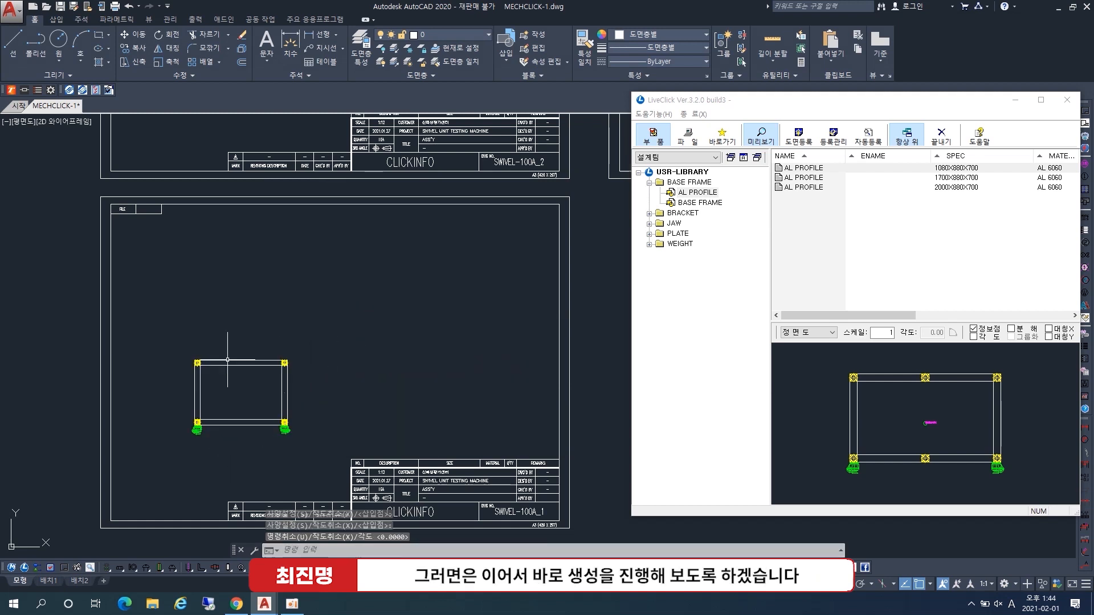
- Insert PLATE-A (170X200X30) from the PLATE library in side view on the base frame's upper-left corner at the default angle
{"action": "scroll", "coordinate": [194, 365], "scroll_direction": "up", "scroll_amount": 4}
{"action": "middle_click_drag", "start_coordinate": [238, 367], "coordinate": [237, 353]}
{"action": "scroll", "coordinate": [237, 353], "scroll_direction": "up", "scroll_amount": 2}
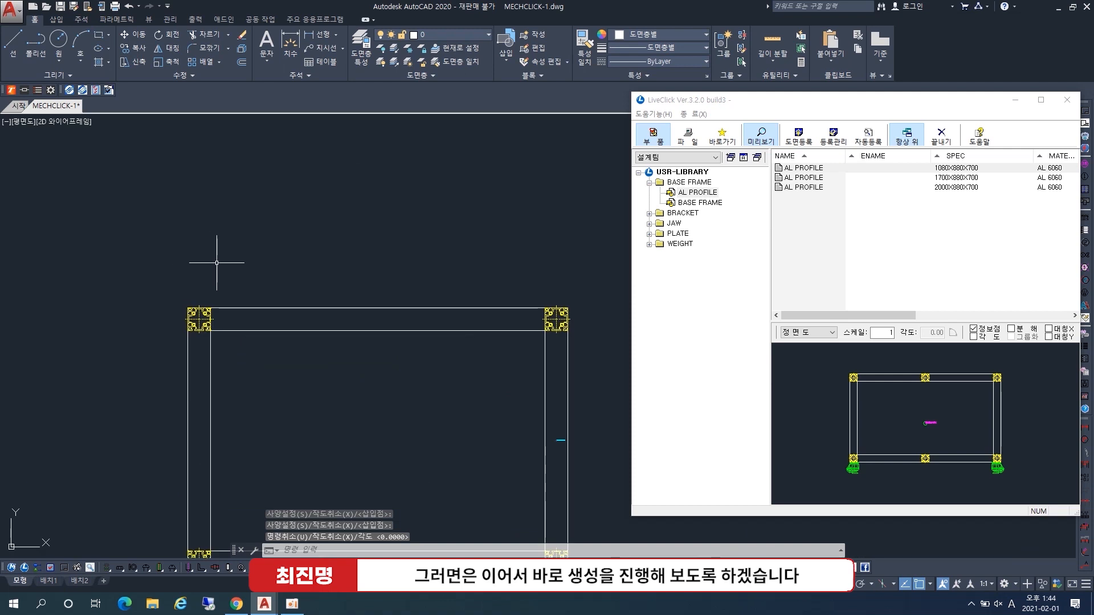
{"action": "double_click", "coordinate": [678, 233]}
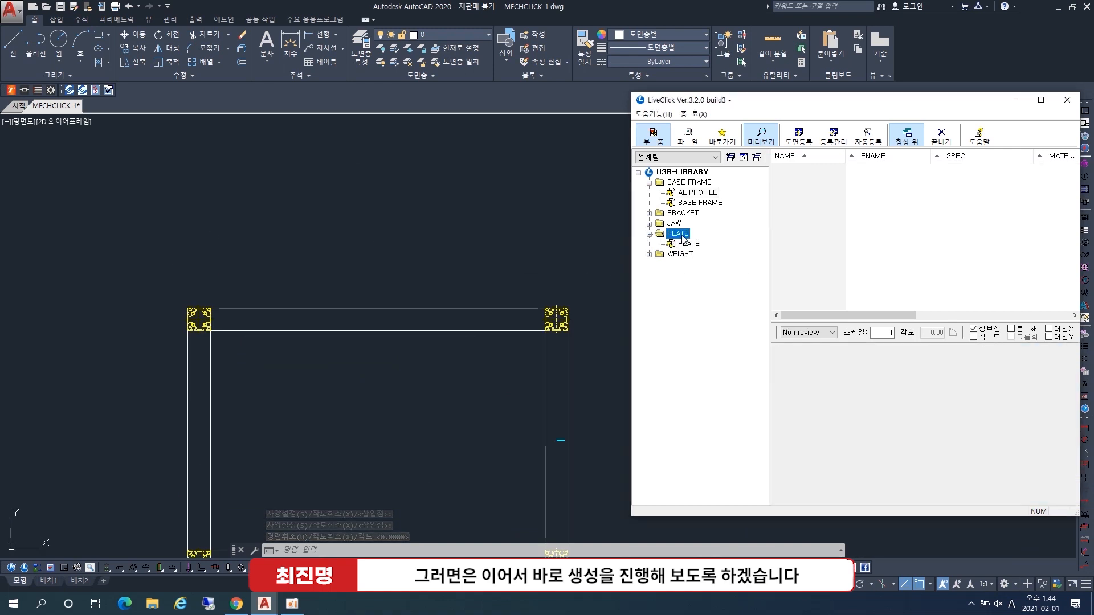
{"action": "left_click", "coordinate": [688, 243]}
{"action": "double_click", "coordinate": [799, 167]}
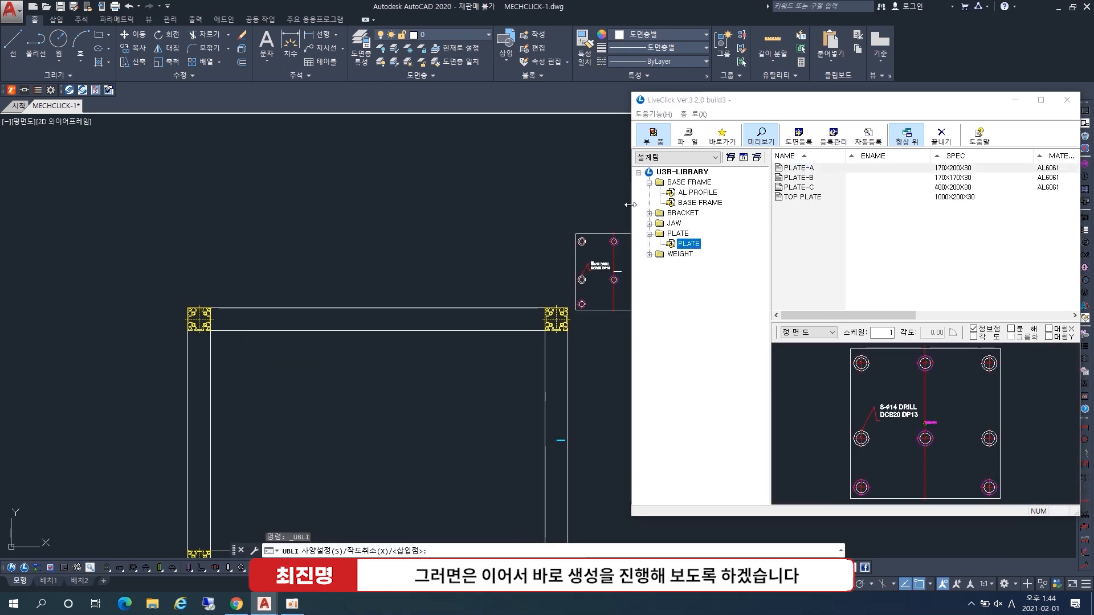
{"action": "left_click", "coordinate": [190, 337]}
{"action": "key", "text": "Return"}
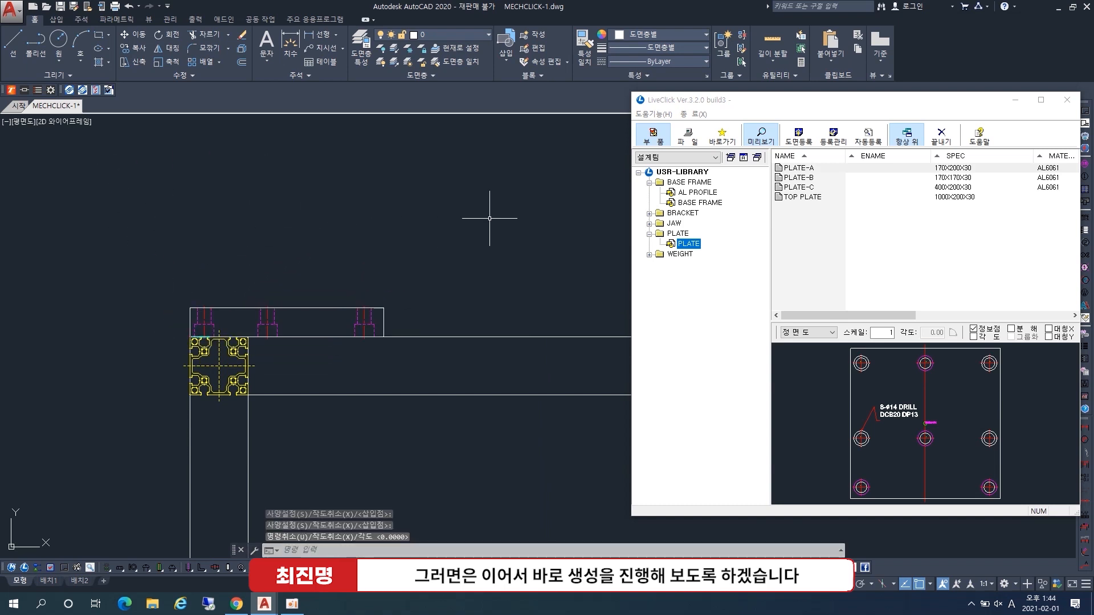
- Insert the chamfered PLATE-B (170X170X30) upright on top of PLATE-A, aligned to PLATE-A's right end
{"action": "left_click", "coordinate": [812, 179]}
{"action": "double_click", "coordinate": [811, 178]}
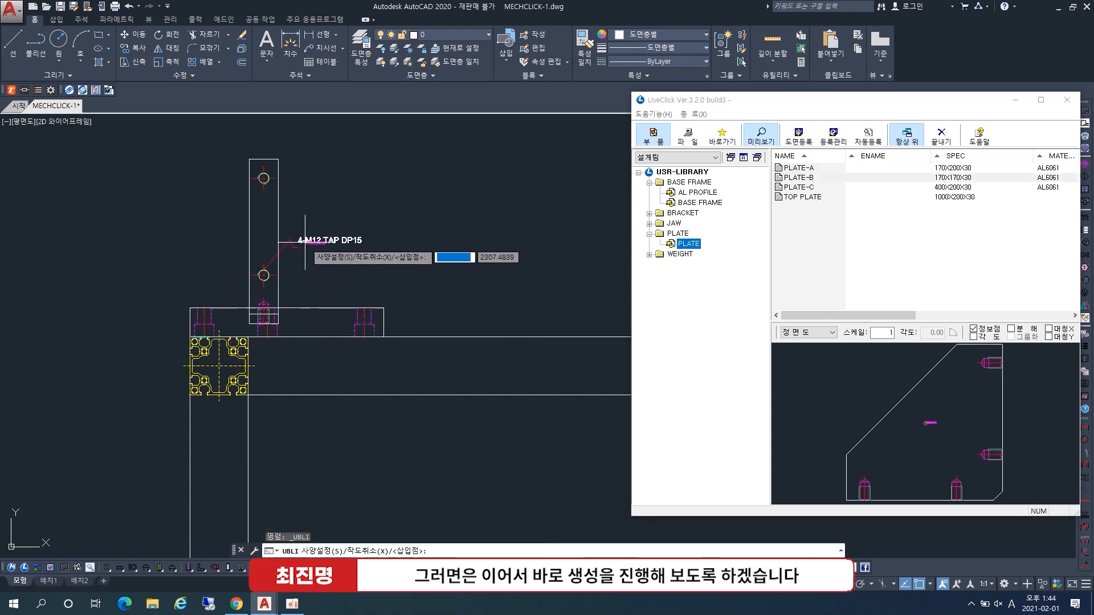
{"action": "left_click", "coordinate": [381, 307]}
{"action": "scroll", "coordinate": [415, 232], "scroll_direction": "down", "scroll_amount": 3}
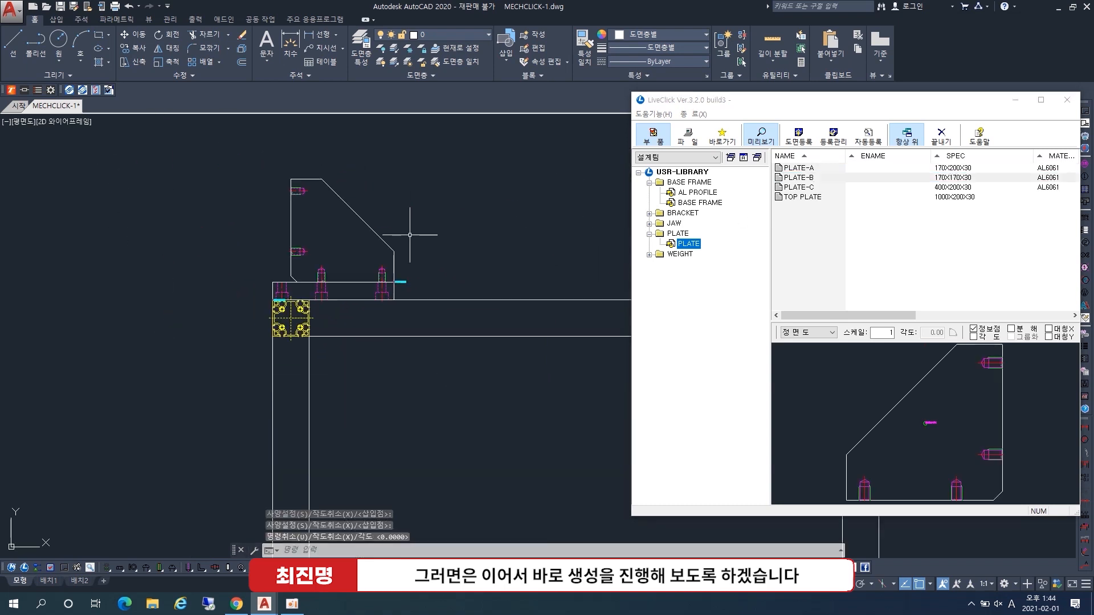
- Insert PLATE-C (400X200X30) in side view as the vertical post on PLATE-A's upper-left corner, against PLATE-B
{"action": "double_click", "coordinate": [798, 187]}
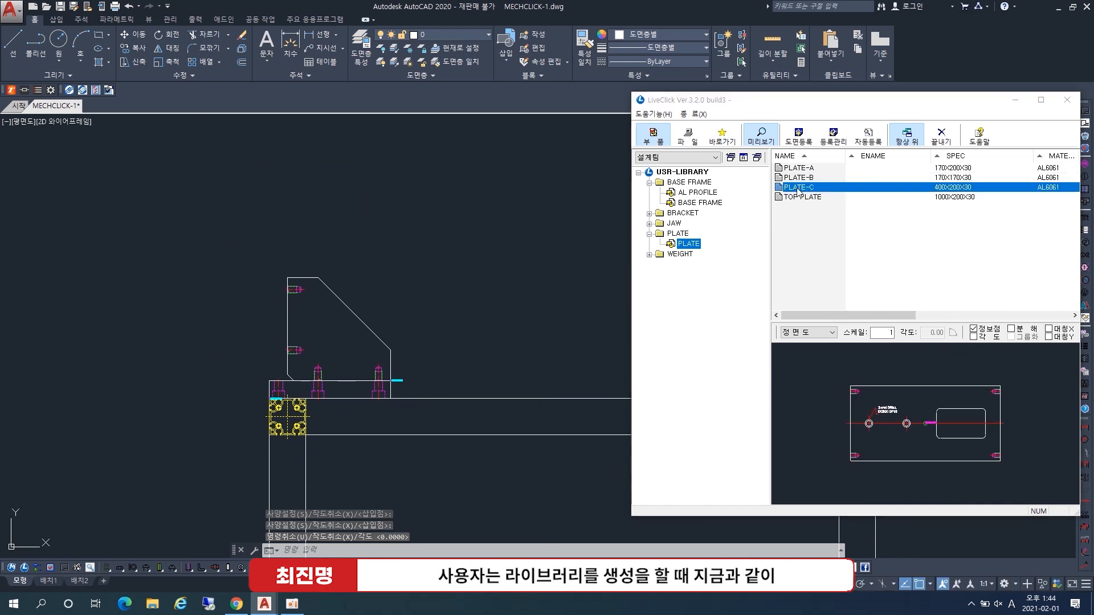
{"action": "scroll", "coordinate": [270, 351], "scroll_direction": "up", "scroll_amount": 2}
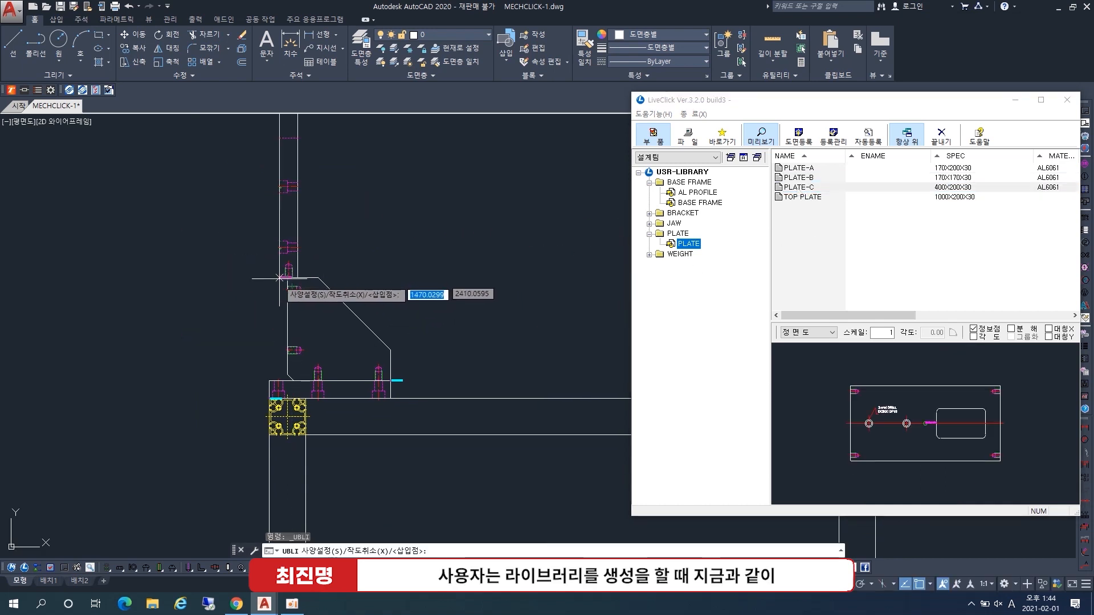
{"action": "left_click", "coordinate": [268, 393]}
{"action": "key", "text": "Return"}
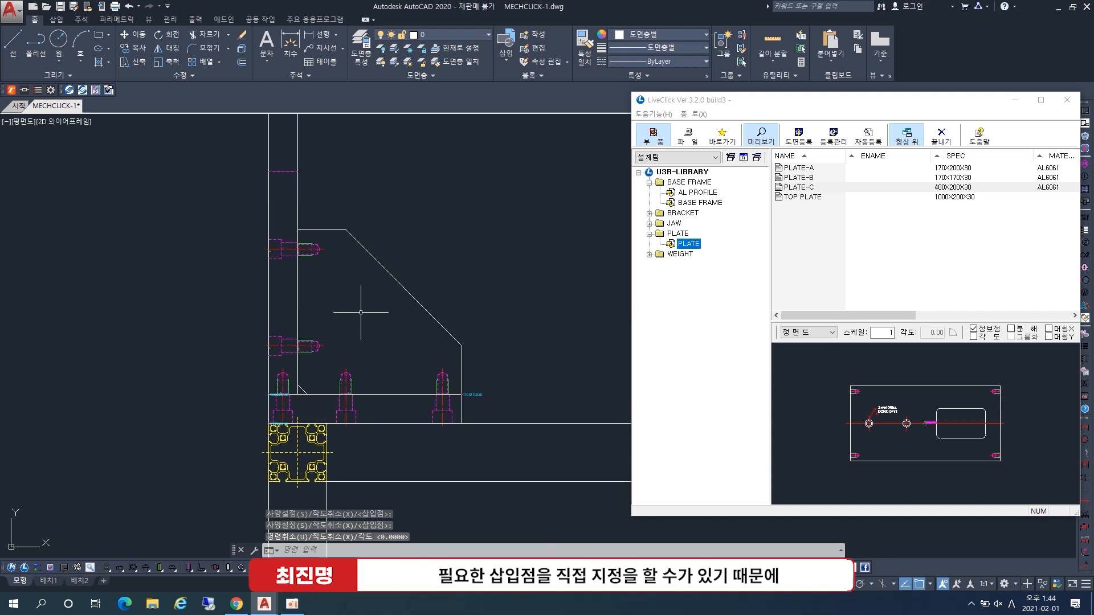
- Insert TOP PLATE (1000X200X30) in side view with its lower-left corner on the upper end of PLATE-C
{"action": "scroll", "coordinate": [286, 374], "scroll_direction": "down", "scroll_amount": 4}
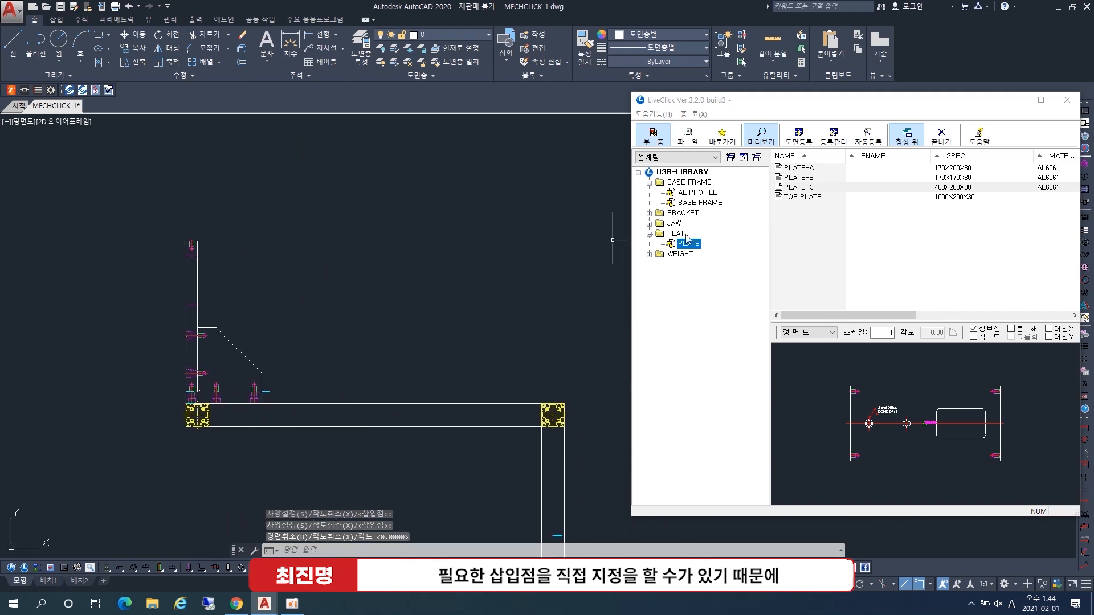
{"action": "double_click", "coordinate": [802, 197]}
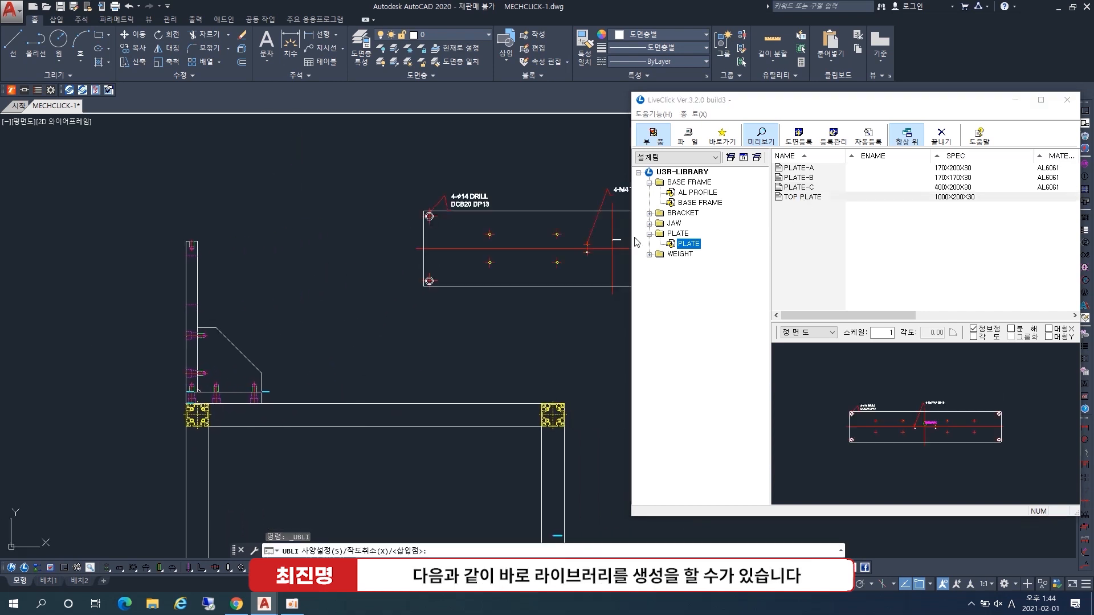
{"action": "scroll", "coordinate": [196, 223], "scroll_direction": "up", "scroll_amount": 4}
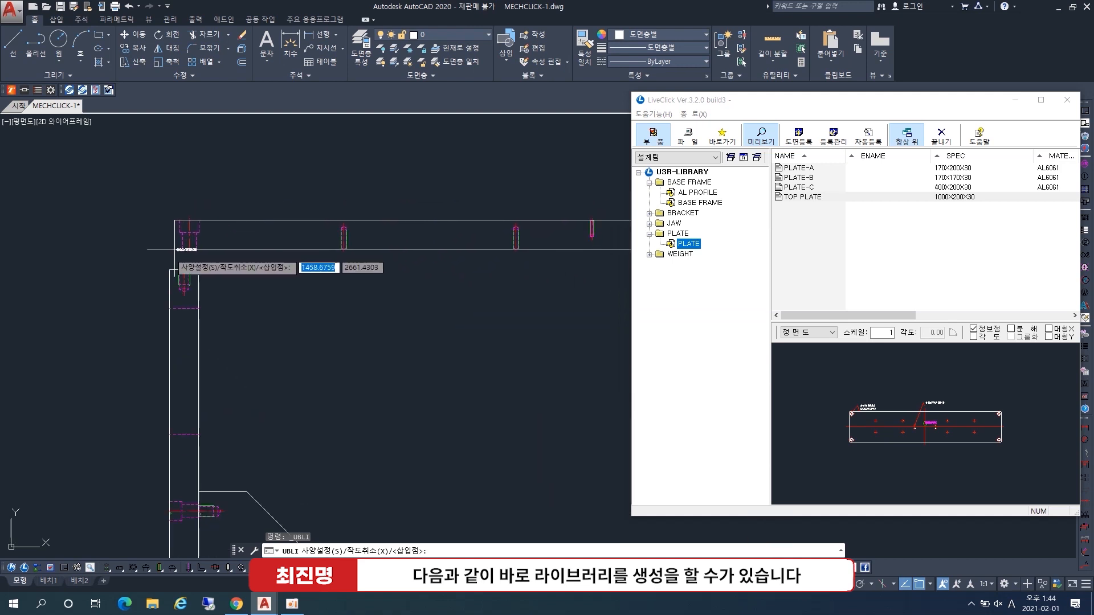
{"action": "left_click", "coordinate": [165, 265]}
{"action": "key", "text": "Return"}
{"action": "scroll", "coordinate": [488, 318], "scroll_direction": "down", "scroll_amount": 3}
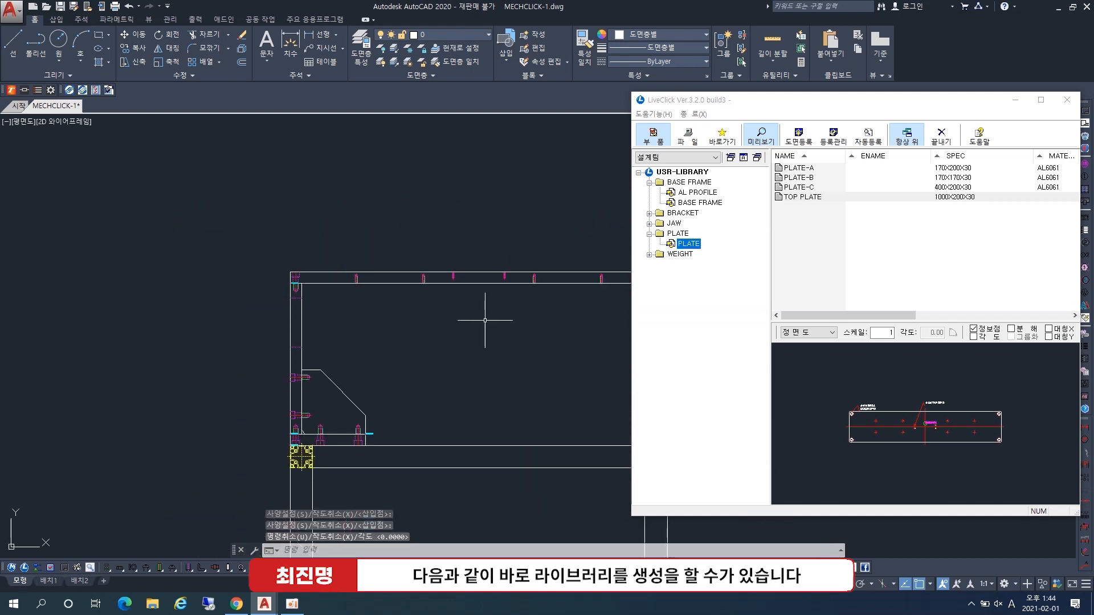
- Mirror PLATE-A, PLATE-B and PLATE-C about the vertical line through the top plate's midpoint, keeping the originals
{"action": "middle_click_drag", "start_coordinate": [488, 318], "coordinate": [383, 308]}
{"action": "left_click", "coordinate": [124, 205]}
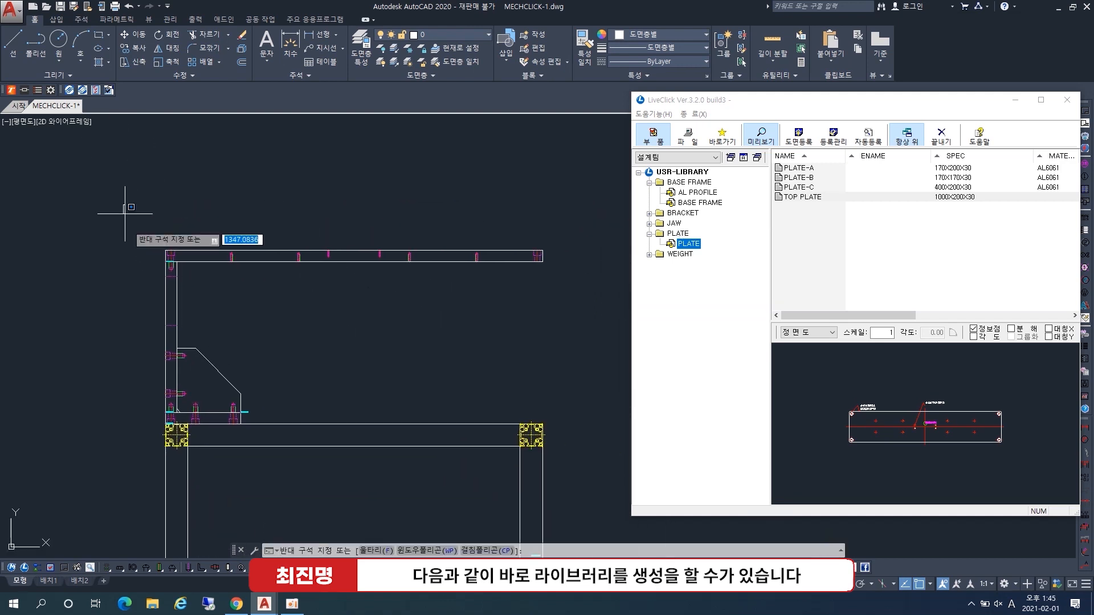
{"action": "left_click", "coordinate": [319, 497]}
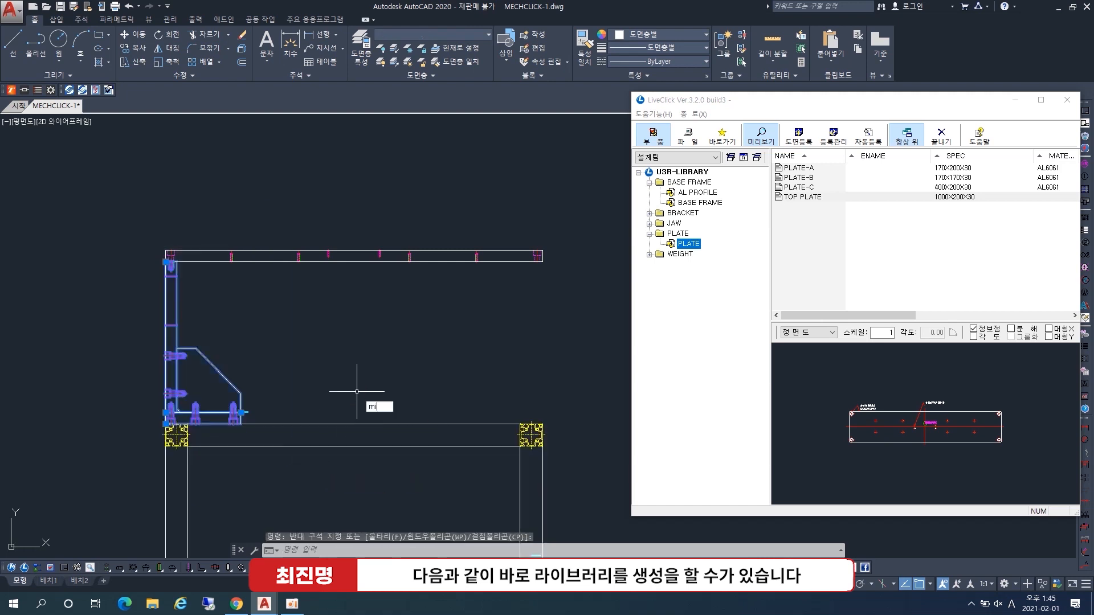
{"action": "type", "text": "mi"}
{"action": "key", "text": "Return"}
{"action": "left_click", "coordinate": [353, 251]}
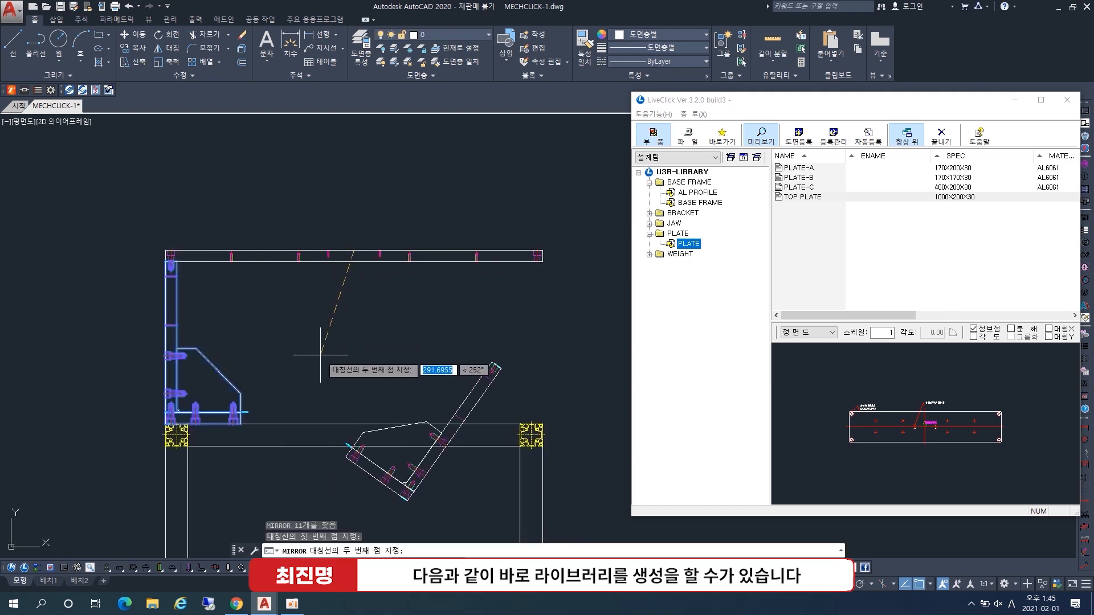
{"action": "key", "text": "F8"}
{"action": "left_click", "coordinate": [322, 354]}
{"action": "key", "text": "Return"}
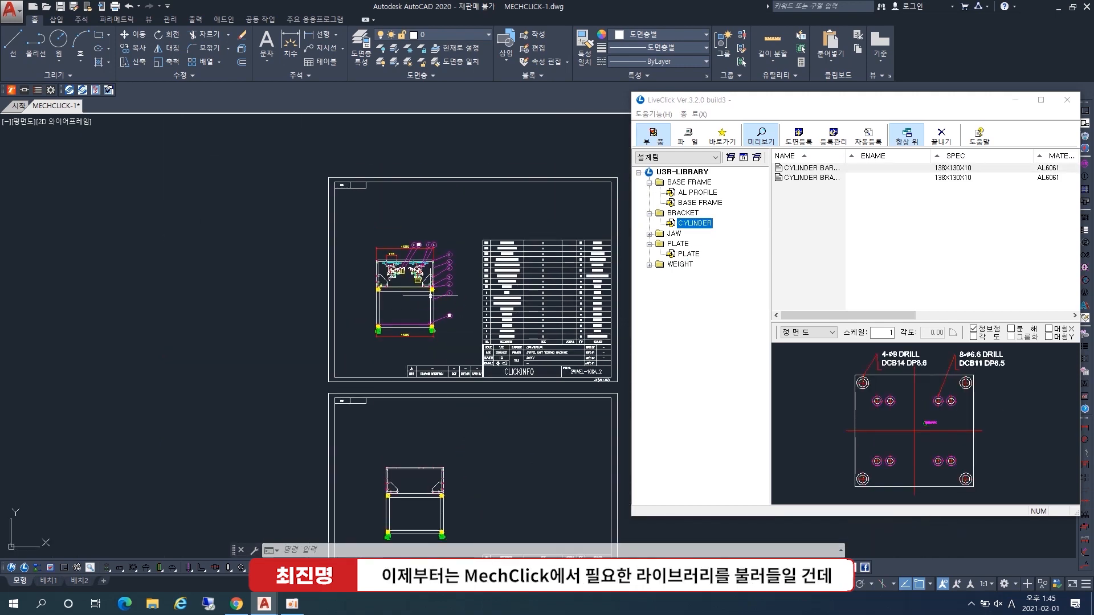
- Check the NF30-60 cylinder in the reference assembly, minimize LiveClick and open (주)주강로보테크's 슬라이드 실린더 category in MechClick
{"action": "scroll", "coordinate": [404, 255], "scroll_direction": "up", "scroll_amount": 5}
{"action": "scroll", "coordinate": [371, 268], "scroll_direction": "up", "scroll_amount": 4}
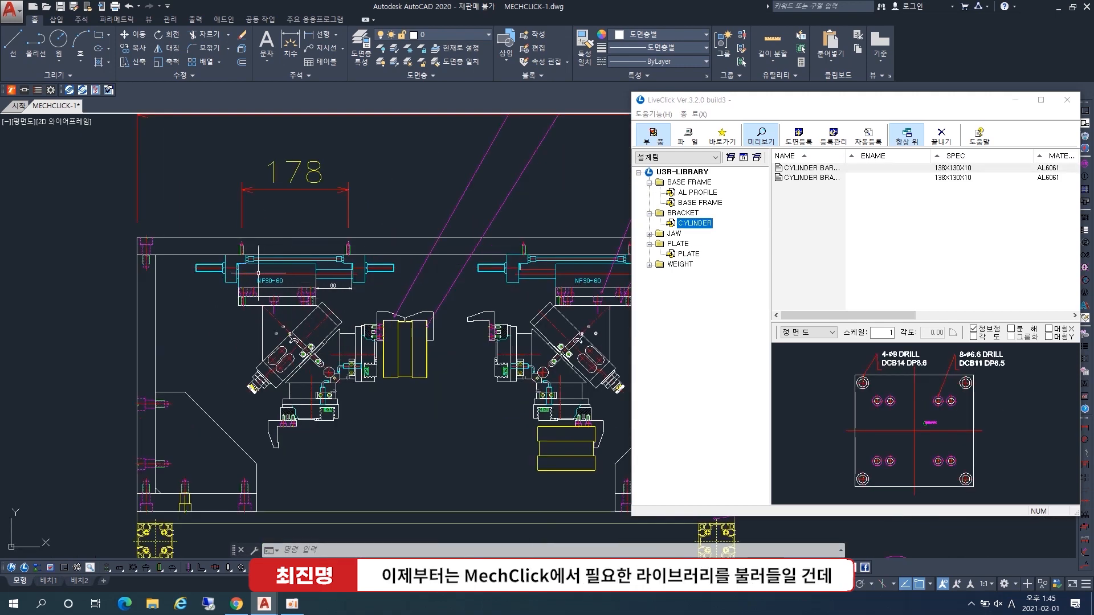
{"action": "scroll", "coordinate": [283, 274], "scroll_direction": "up", "scroll_amount": 6}
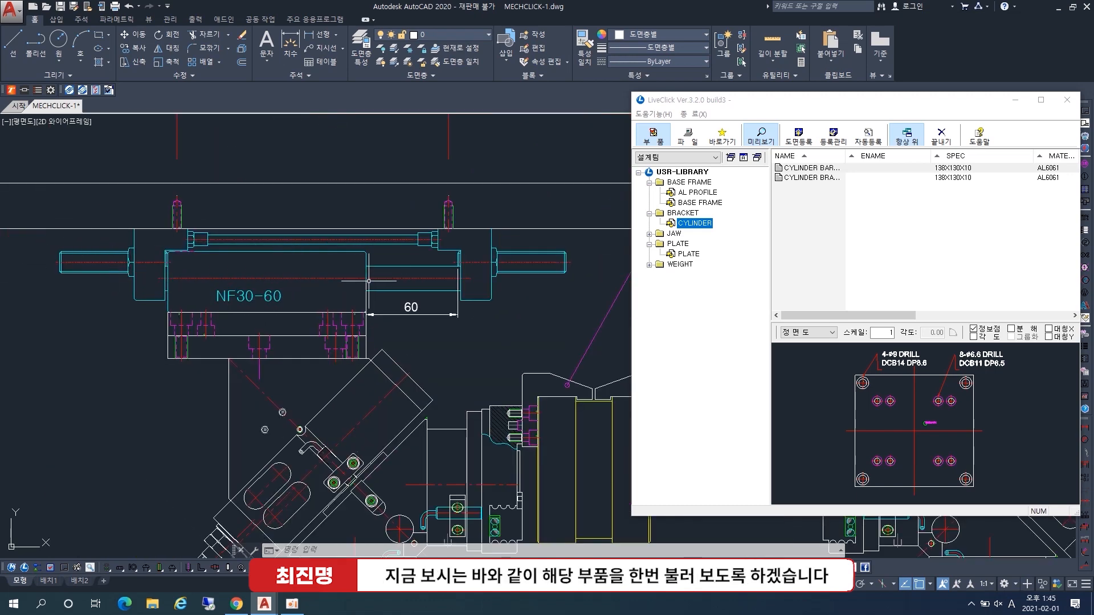
{"action": "scroll", "coordinate": [376, 280], "scroll_direction": "down", "scroll_amount": 8}
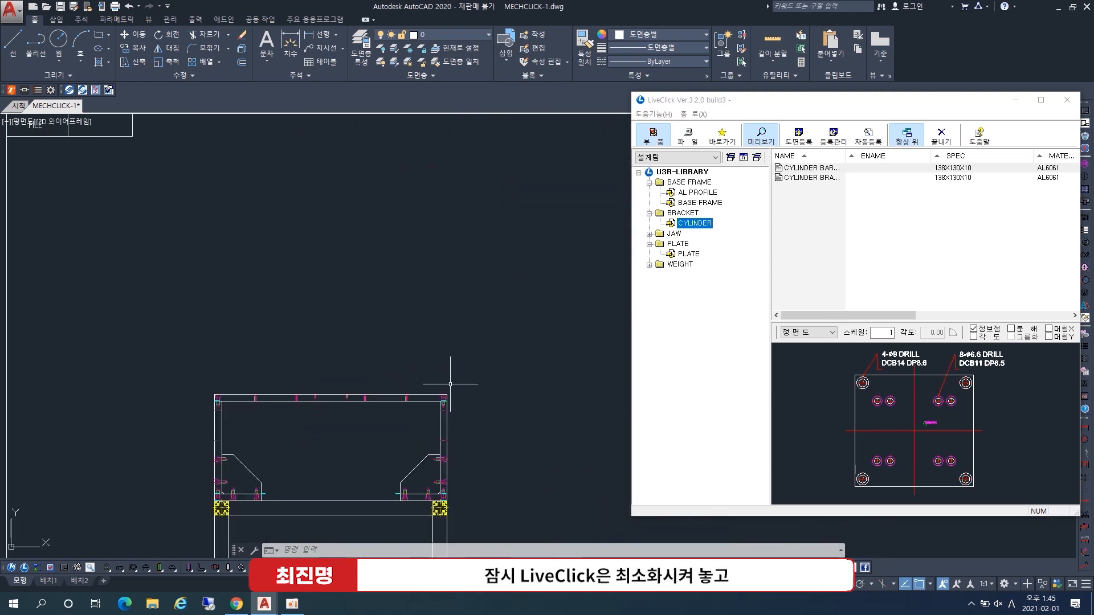
{"action": "left_click", "coordinate": [1015, 100]}
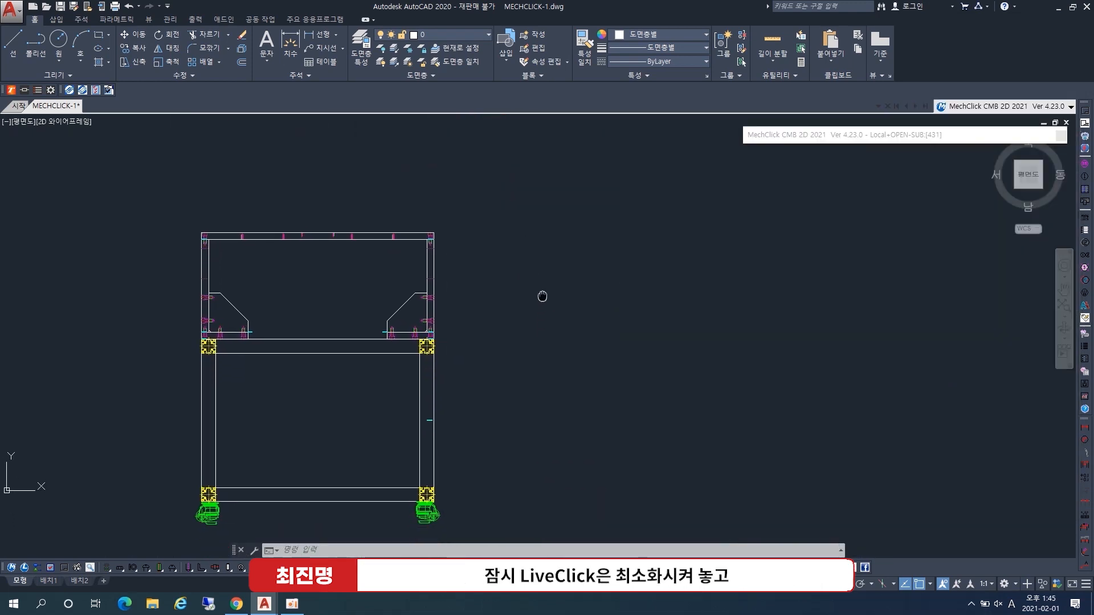
{"action": "left_click", "coordinate": [859, 210]}
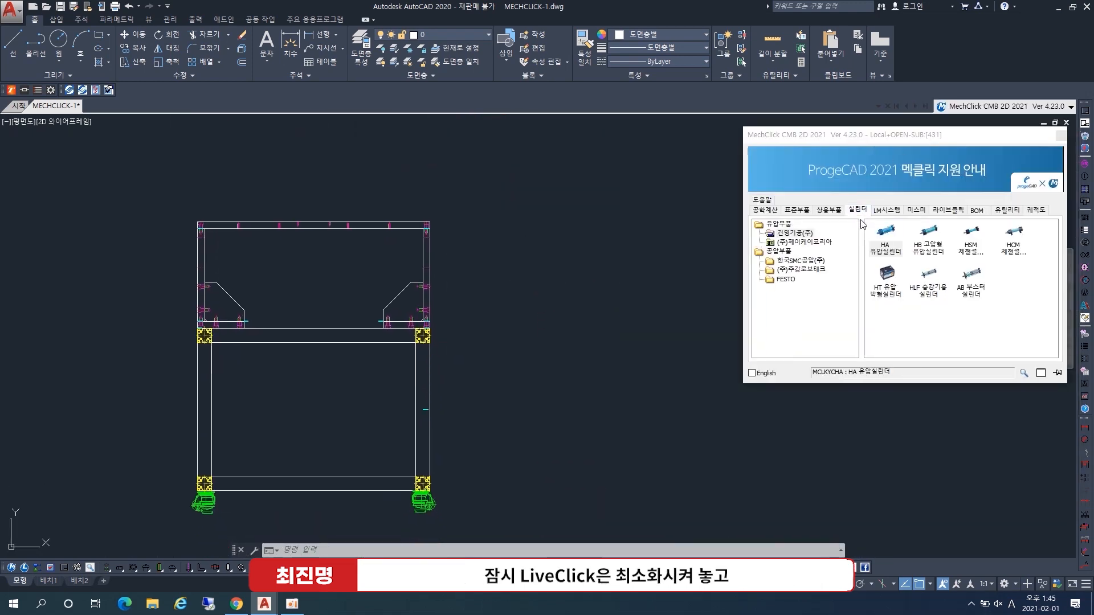
{"action": "double_click", "coordinate": [800, 270]}
{"action": "left_click", "coordinate": [804, 289]}
{"action": "left_click", "coordinate": [811, 297]}
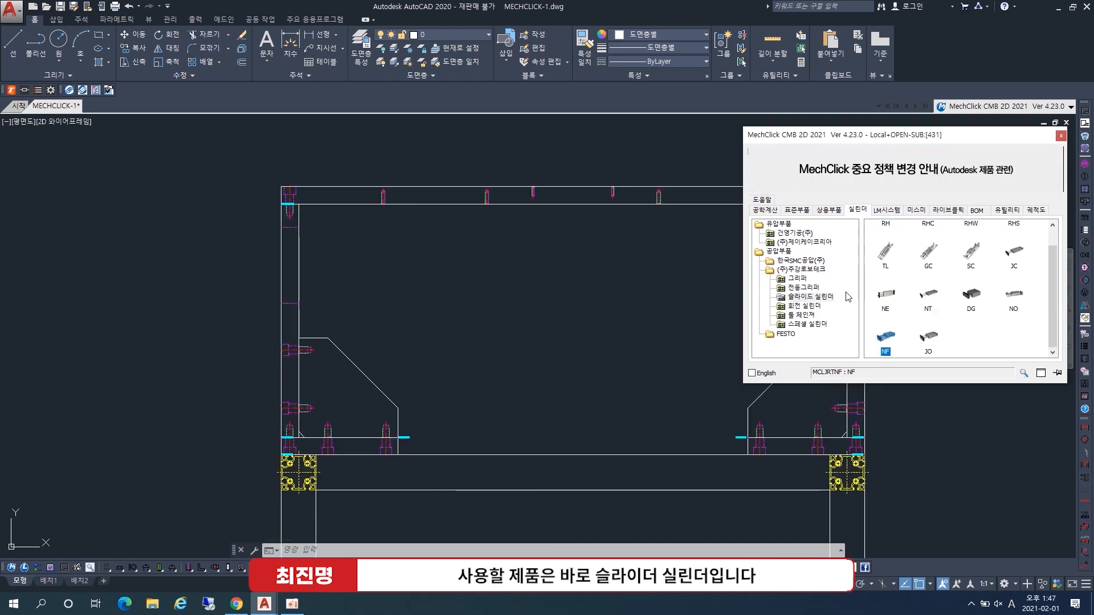
{"action": "left_click", "coordinate": [823, 298]}
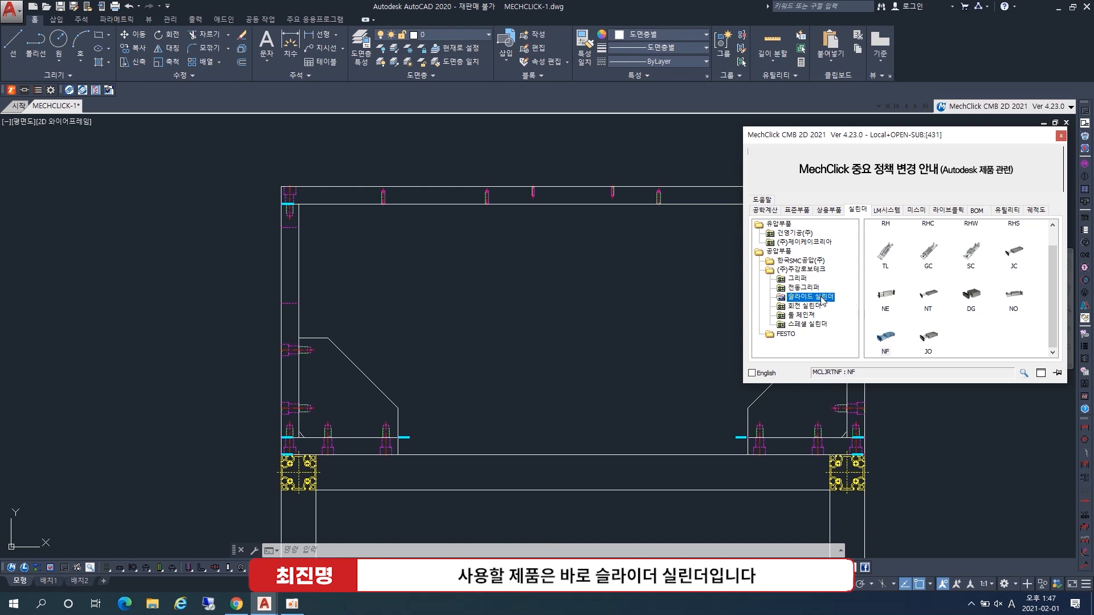
- Insert the NF slide cylinder in bottom view with bore 30 and stroke 60 (NF30-60-DA) in the open space below the top plate
{"action": "double_click", "coordinate": [886, 339]}
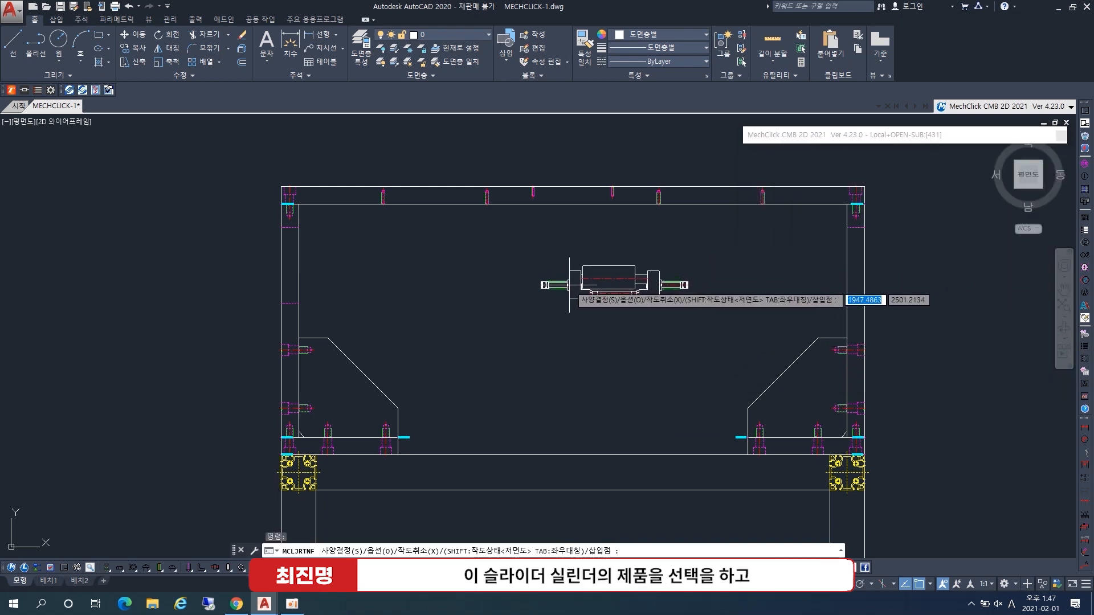
{"action": "type", "text": "s"}
{"action": "key", "text": "Return"}
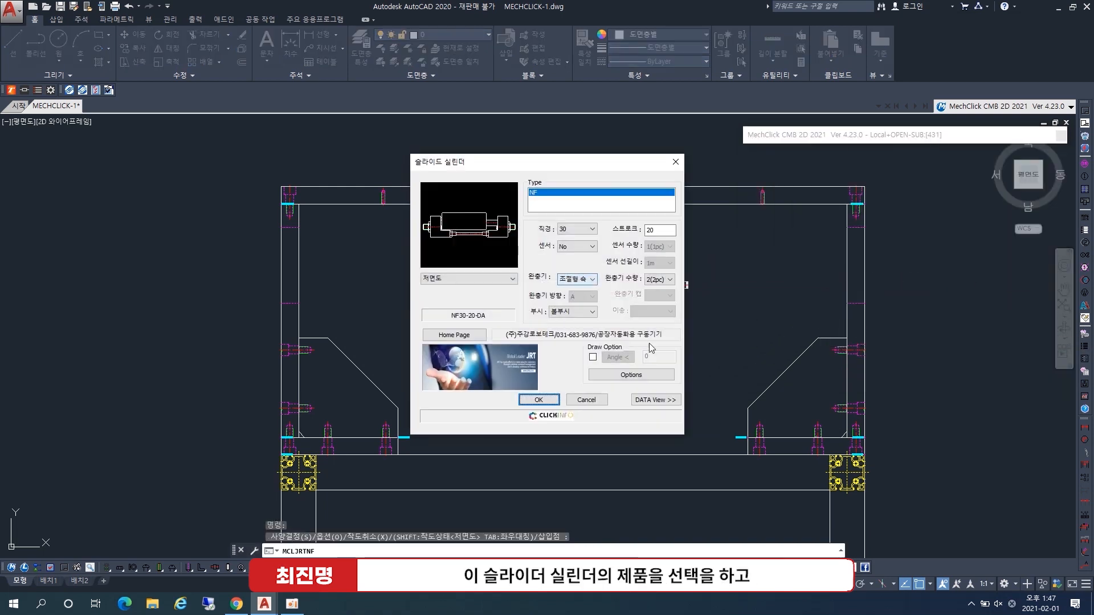
{"action": "left_click", "coordinate": [656, 400]}
{"action": "left_click", "coordinate": [592, 229]}
{"action": "left_click", "coordinate": [567, 264]}
{"action": "left_click", "coordinate": [670, 230]}
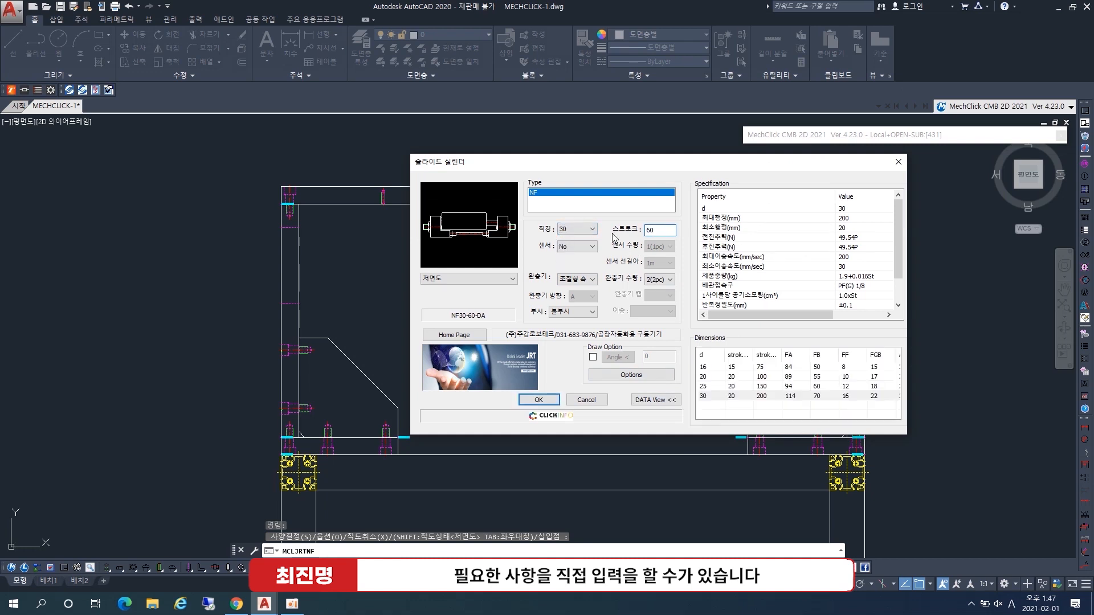
{"action": "left_click", "coordinate": [545, 402]}
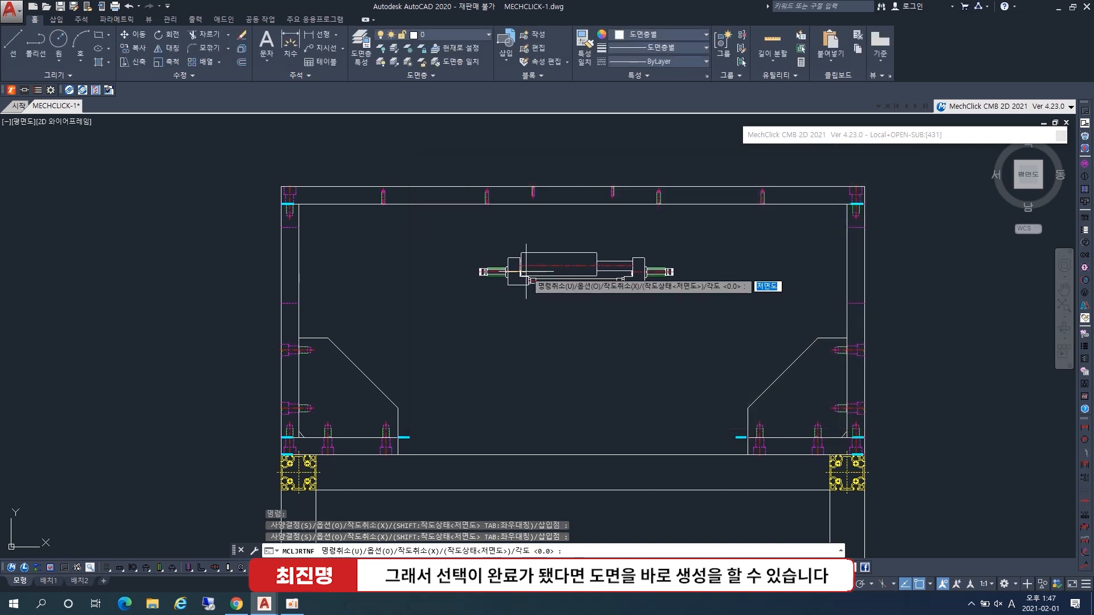
{"action": "left_click", "coordinate": [410, 281]}
{"action": "key", "text": "Escape"}
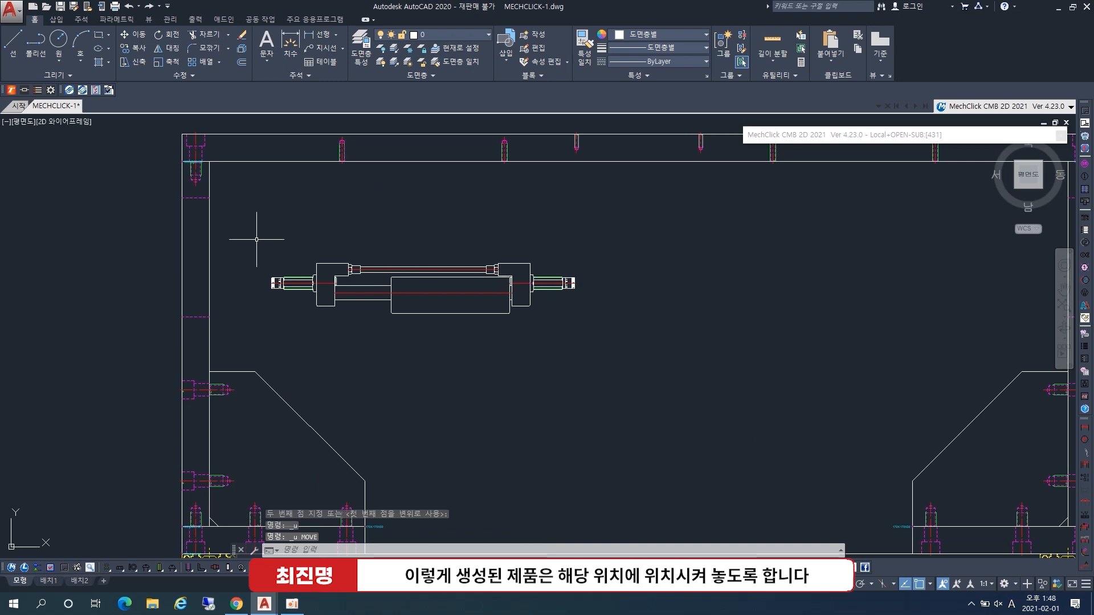
- Move the slide cylinder so its end block's upper corner meets the underside of the top plate at the mounting hole
{"action": "left_click", "coordinate": [254, 235]}
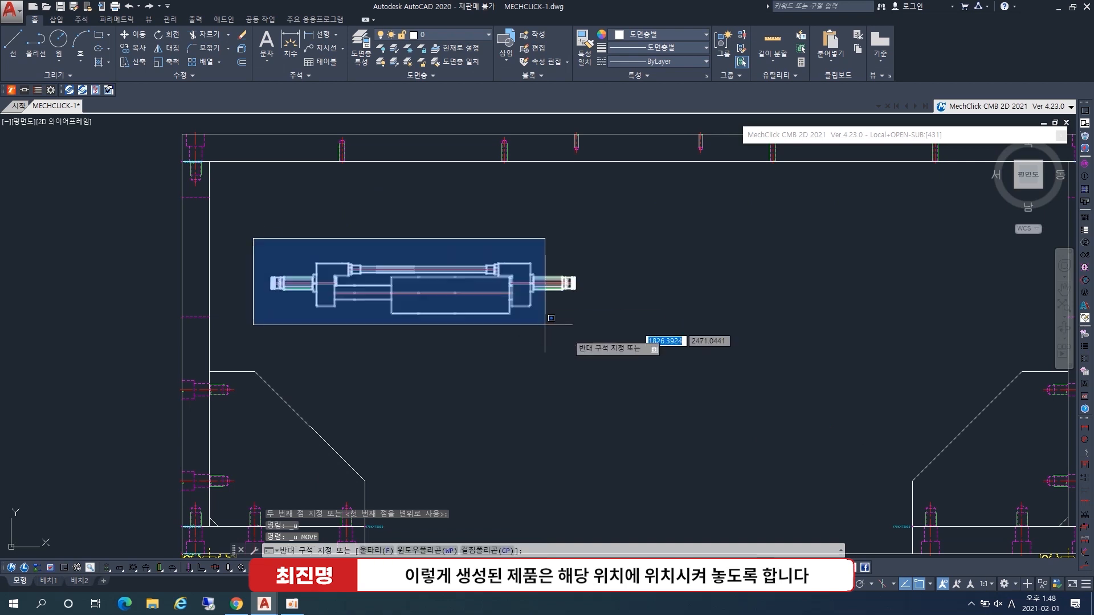
{"action": "left_click", "coordinate": [520, 317]}
{"action": "scroll", "coordinate": [319, 268], "scroll_direction": "up", "scroll_amount": 3}
{"action": "type", "text": "m"}
{"action": "key", "text": "Return"}
{"action": "left_click", "coordinate": [335, 267]}
{"action": "scroll", "coordinate": [335, 268], "scroll_direction": "down", "scroll_amount": 3}
{"action": "scroll", "coordinate": [342, 170], "scroll_direction": "up", "scroll_amount": 10}
{"action": "left_click", "coordinate": [351, 148]}
{"action": "scroll", "coordinate": [464, 286], "scroll_direction": "down", "scroll_amount": 8}
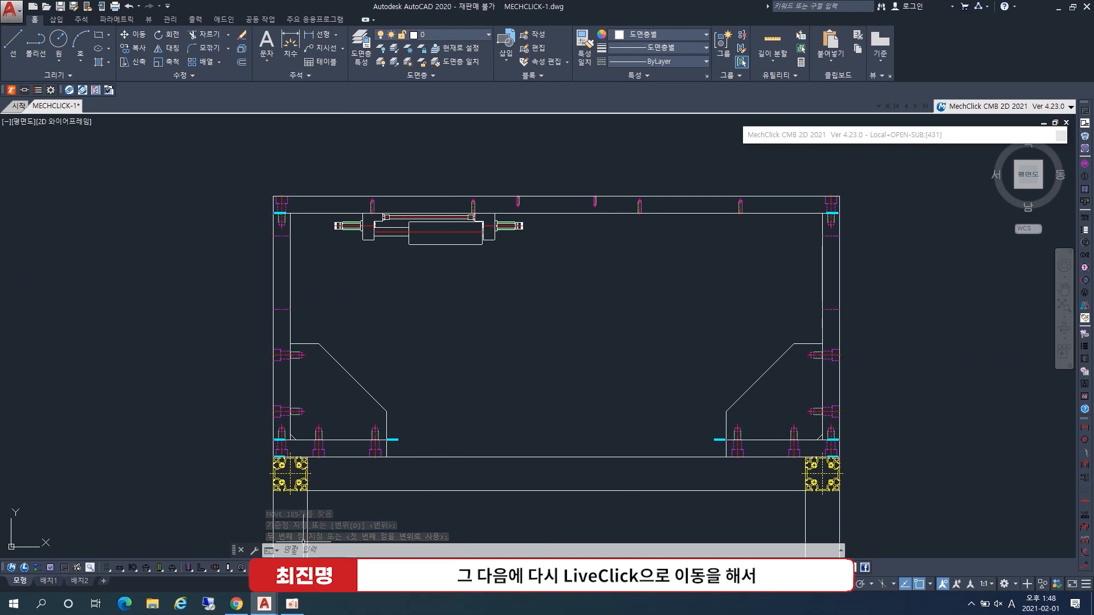
- Insert the first 138X130X10 part from LiveClick's BRACKET > CYLINDER category in side view, flush beneath the slide cylinder body
{"action": "left_click", "coordinate": [262, 604]}
{"action": "left_click", "coordinate": [319, 536]}
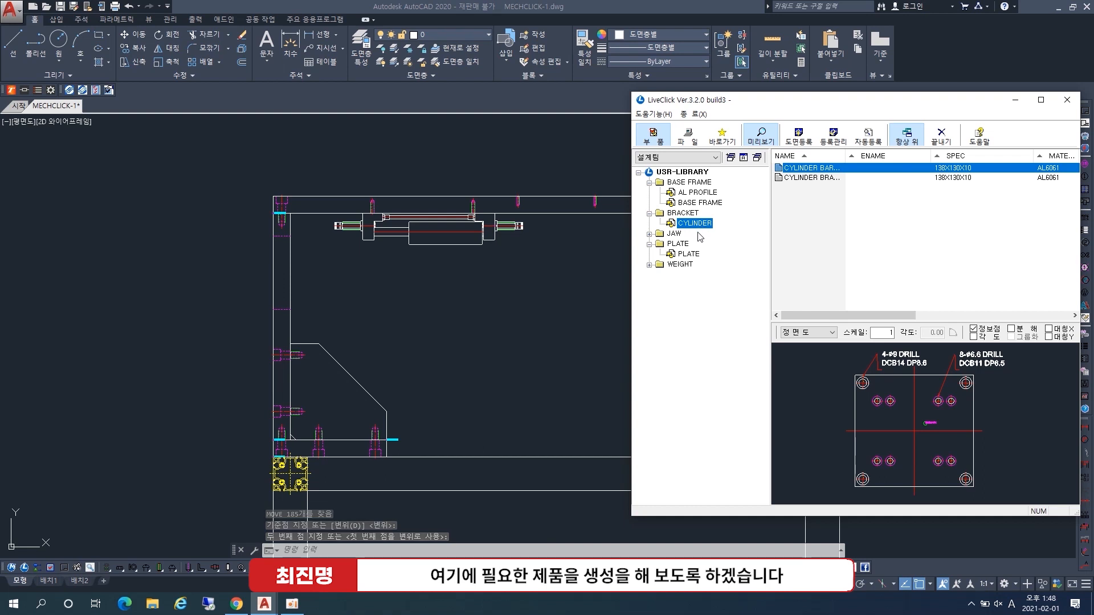
{"action": "double_click", "coordinate": [806, 168]}
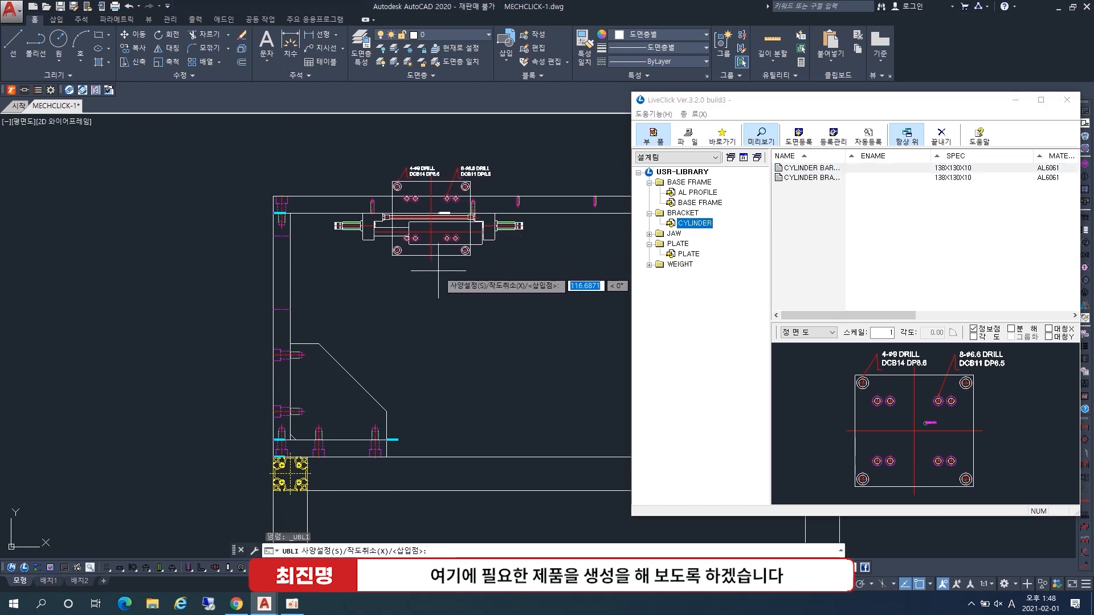
{"action": "scroll", "coordinate": [457, 273], "scroll_direction": "up", "scroll_amount": 6}
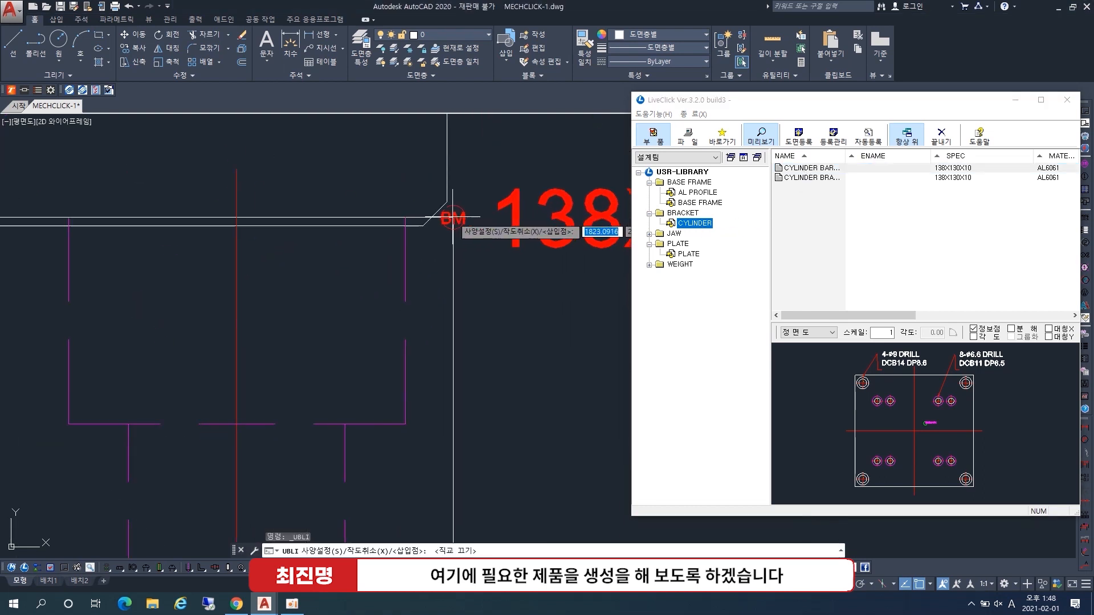
{"action": "left_click", "coordinate": [428, 226]}
{"action": "scroll", "coordinate": [433, 228], "scroll_direction": "down", "scroll_amount": 5}
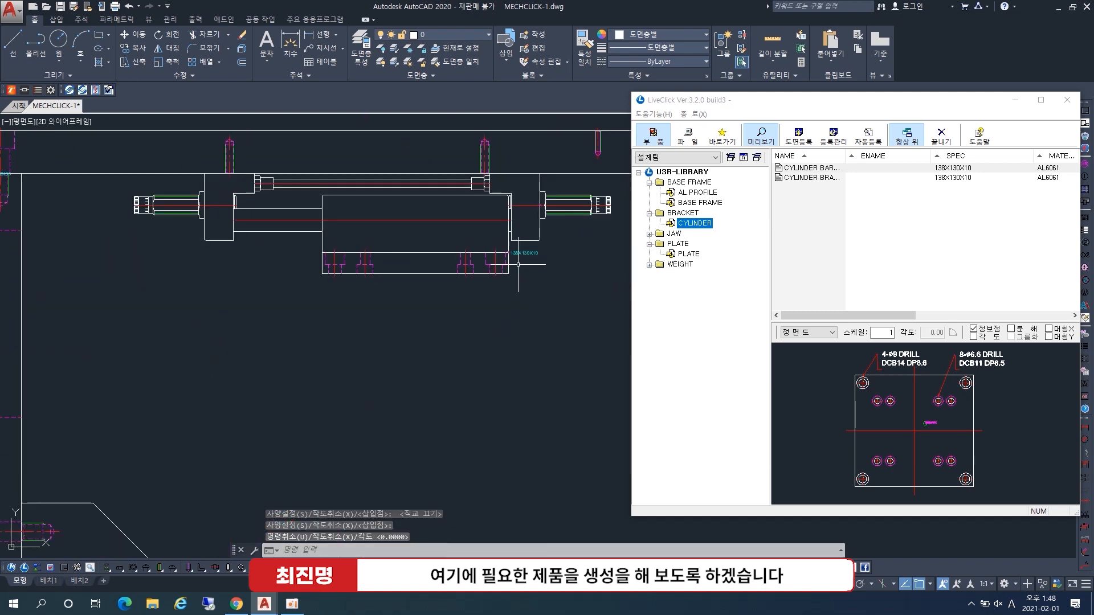
- Insert the second 138X130X10 cylinder bracket in side view on the lower corner of the first bracket
{"action": "double_click", "coordinate": [818, 178]}
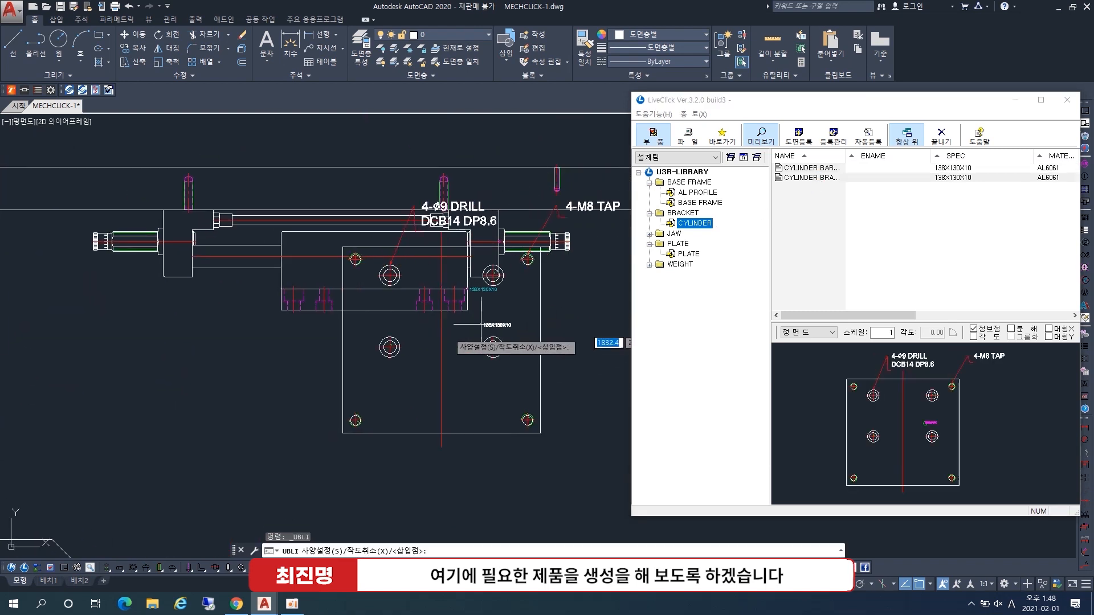
{"action": "scroll", "coordinate": [452, 324], "scroll_direction": "up", "scroll_amount": 2}
{"action": "scroll", "coordinate": [481, 306], "scroll_direction": "up", "scroll_amount": 3}
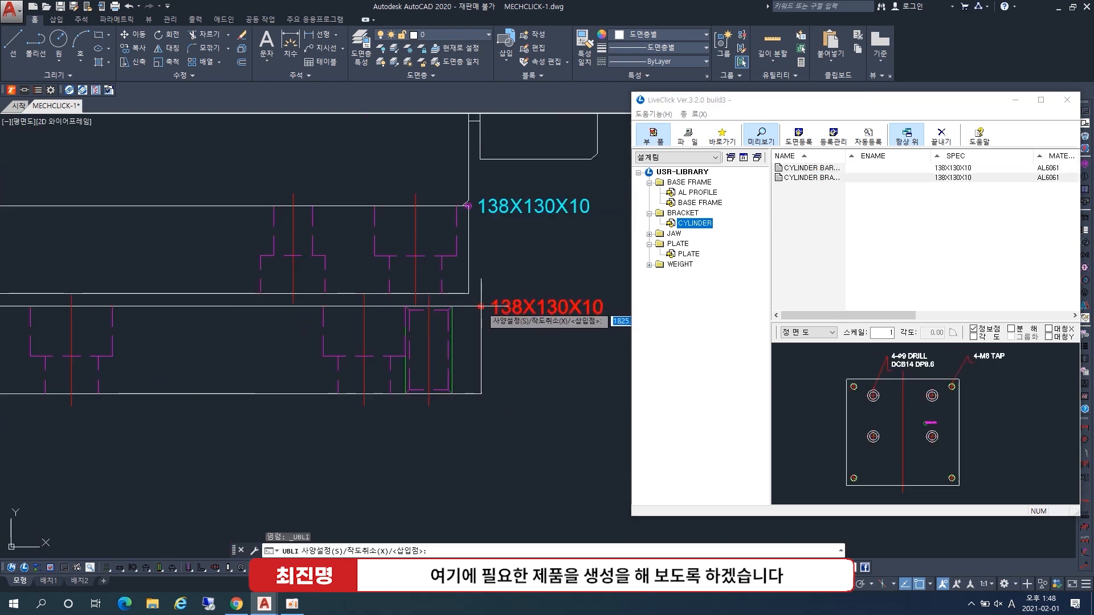
{"action": "left_click", "coordinate": [468, 294]}
{"action": "key", "text": "Escape"}
{"action": "scroll", "coordinate": [520, 308], "scroll_direction": "down", "scroll_amount": 4}
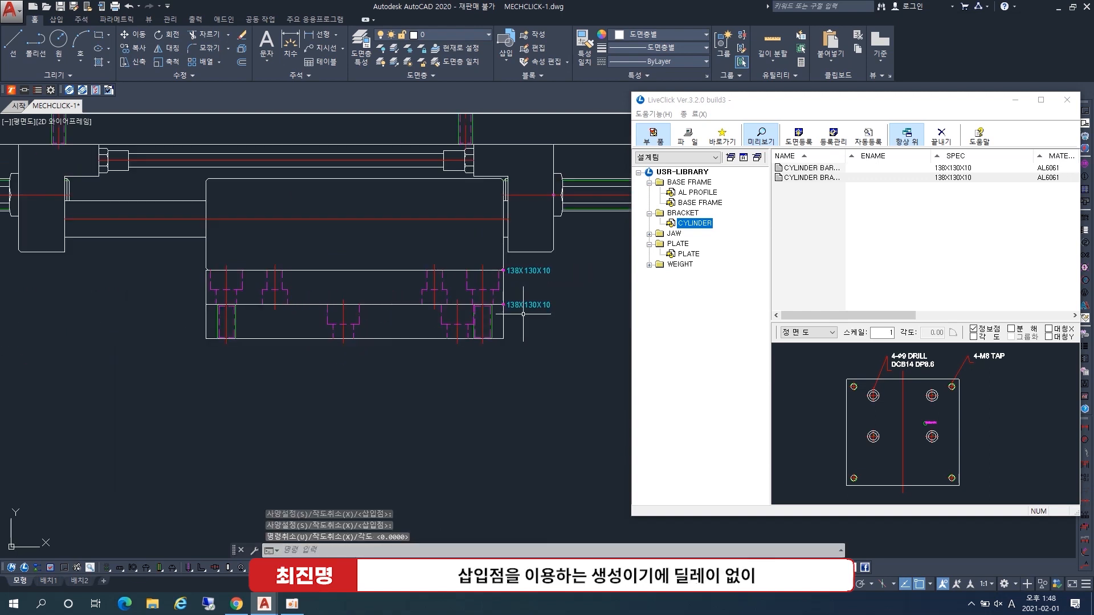
{"action": "scroll", "coordinate": [526, 306], "scroll_direction": "down", "scroll_amount": 2}
{"action": "scroll", "coordinate": [451, 260], "scroll_direction": "down", "scroll_amount": 2}
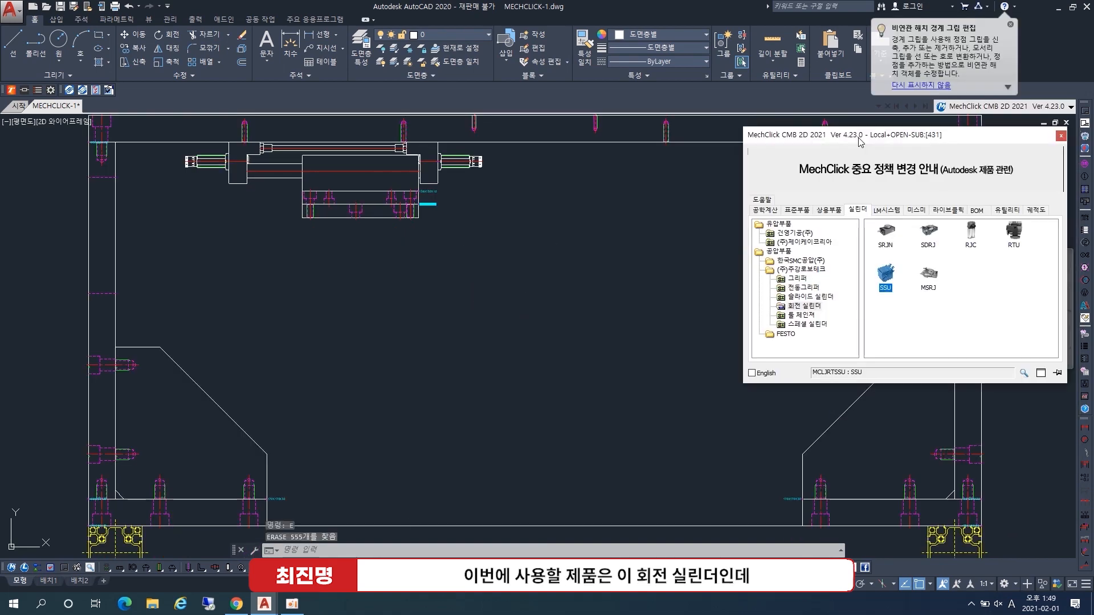
- Choose the SSU part from MechClick's 회전 실린더 category and configure it as SSU(그리퍼 조합), SSUA32-25-PS1+AF46-40, in front view
{"action": "left_click", "coordinate": [812, 307]}
{"action": "double_click", "coordinate": [886, 283]}
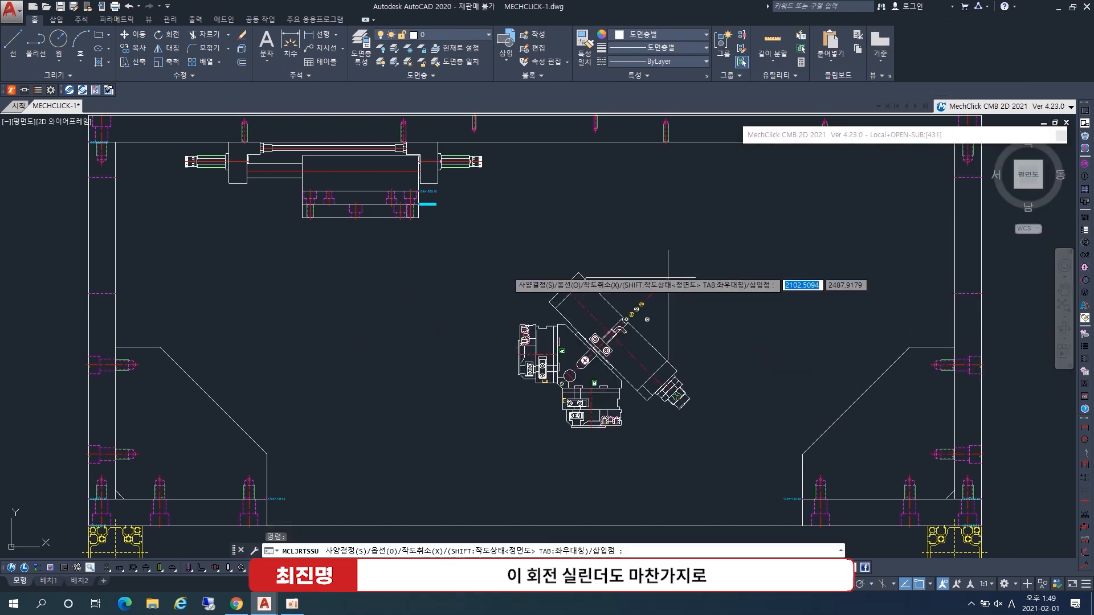
{"action": "type", "text": "s"}
{"action": "key", "text": "Return"}
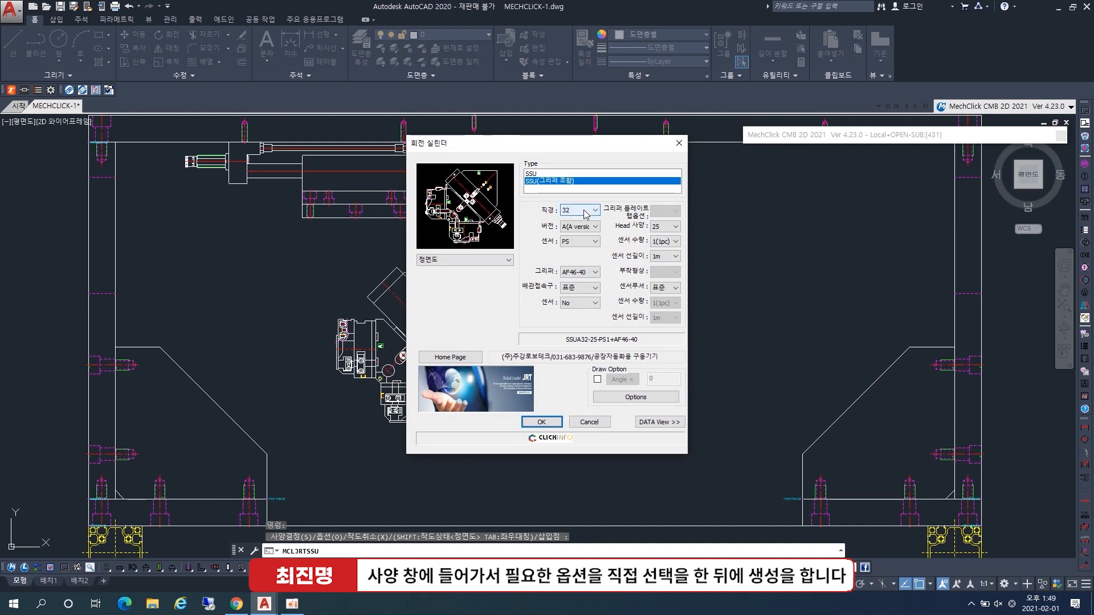
{"action": "left_click", "coordinate": [554, 422]}
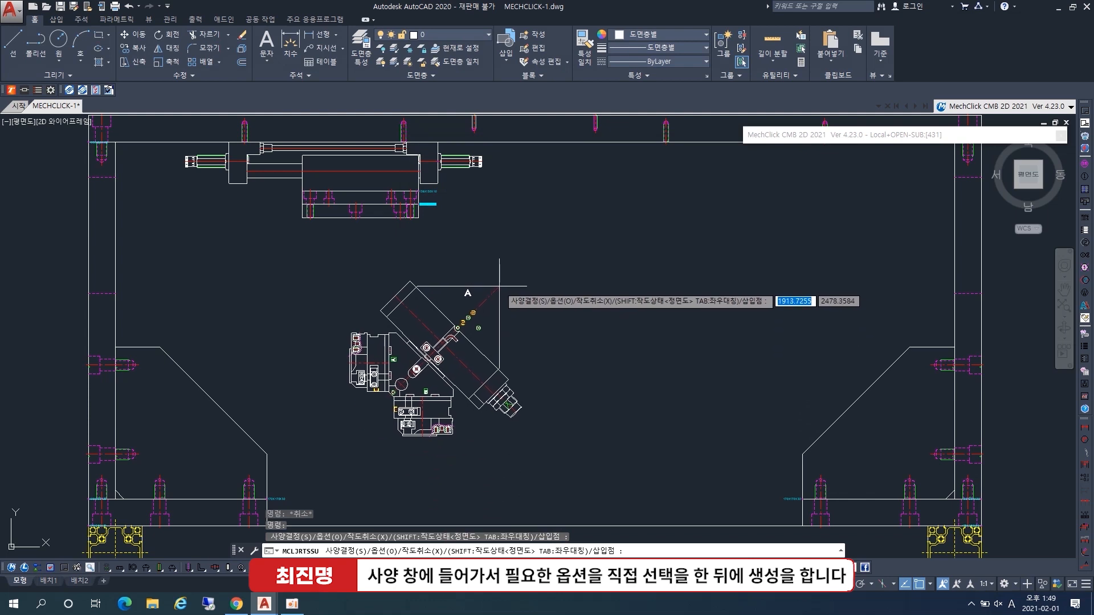
- Flip the SSU rotary cylinder left to right and place it in the open space below the cylinder brackets
{"action": "key", "text": "Tab"}
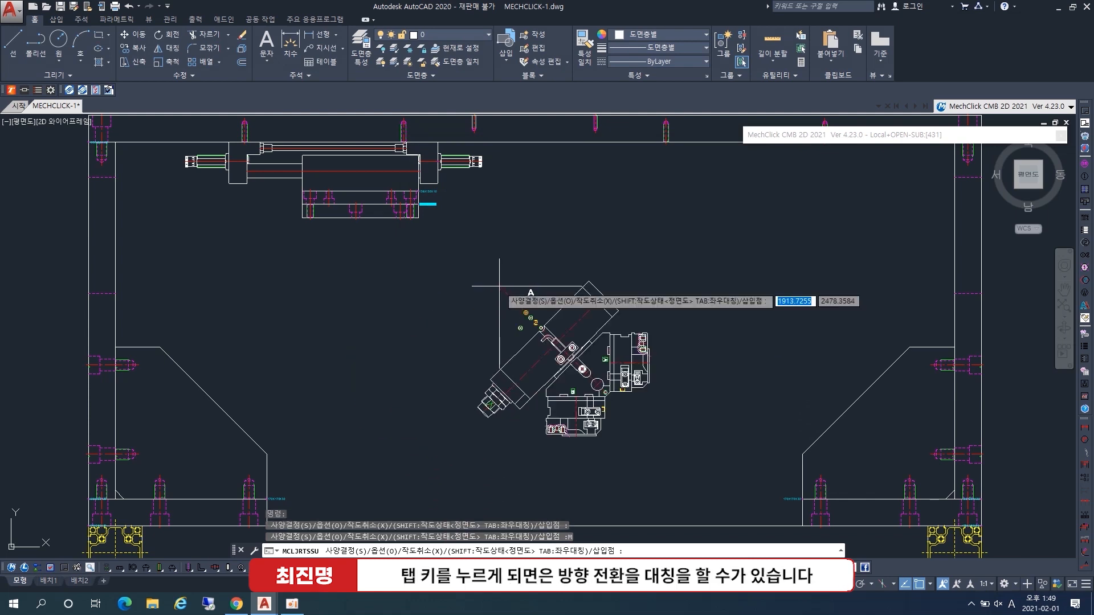
{"action": "key", "text": "Tab"}
{"action": "key", "text": "Tab"}
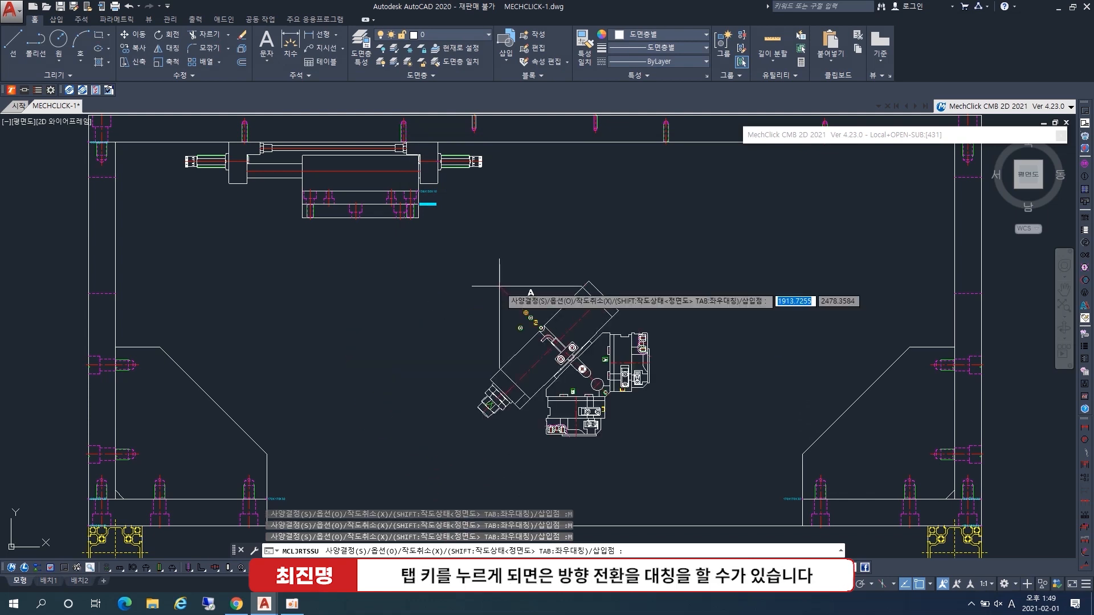
{"action": "scroll", "coordinate": [304, 230], "scroll_direction": "up", "scroll_amount": 6}
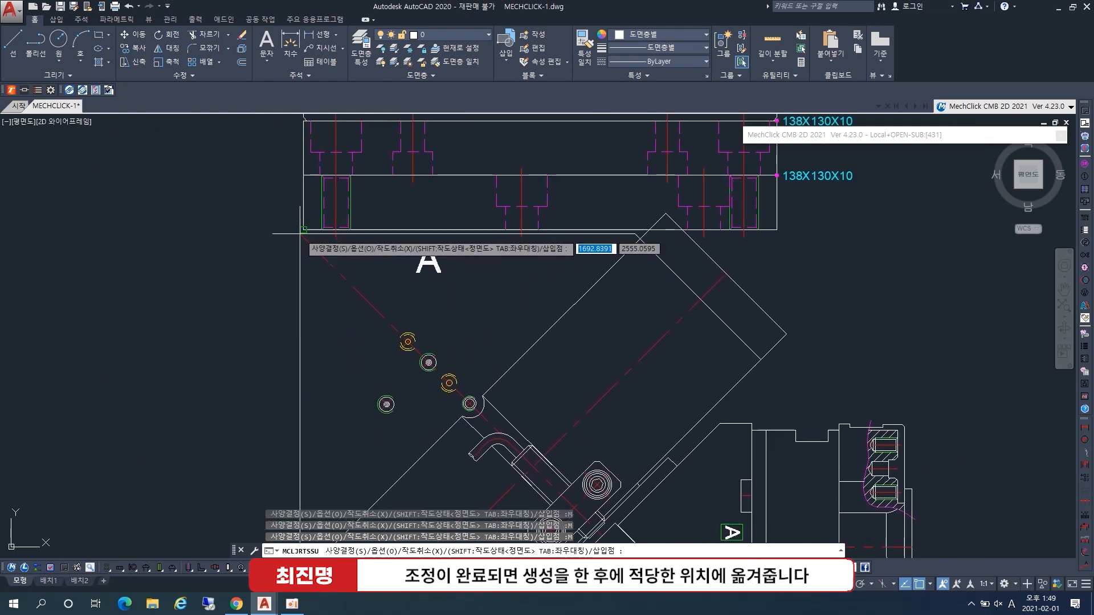
{"action": "left_click", "coordinate": [539, 333]}
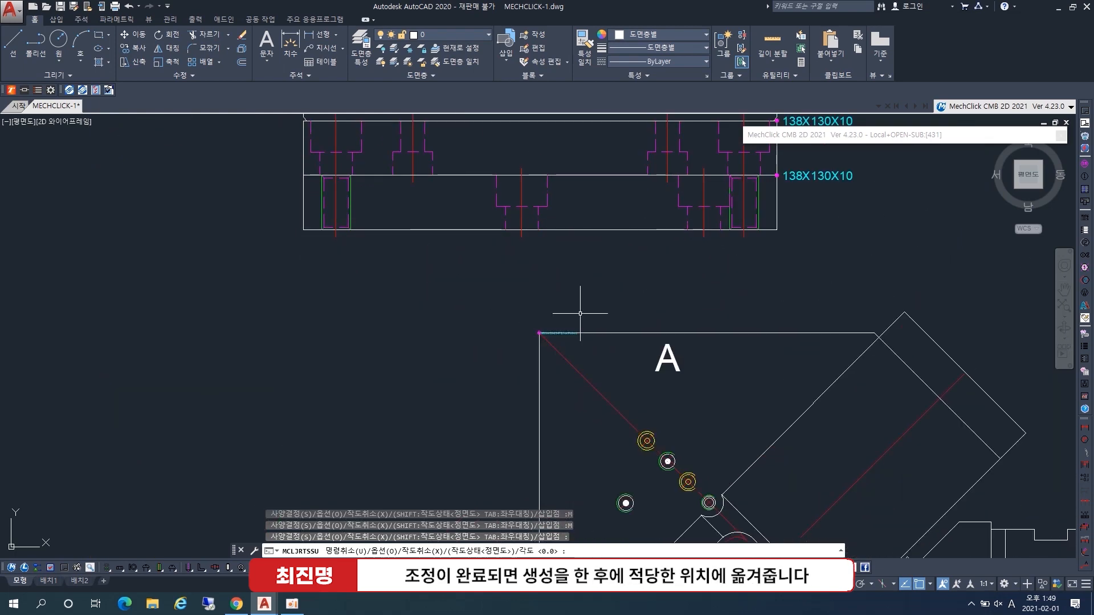
{"action": "key", "text": "Escape"}
- Move the SSU rotary cylinder so its mounting plate's upper-right corner sits on the lower bracket's lower-right corner
{"action": "left_click", "coordinate": [659, 296]}
{"action": "left_click", "coordinate": [630, 350]}
{"action": "scroll", "coordinate": [739, 319], "scroll_direction": "down", "scroll_amount": 2}
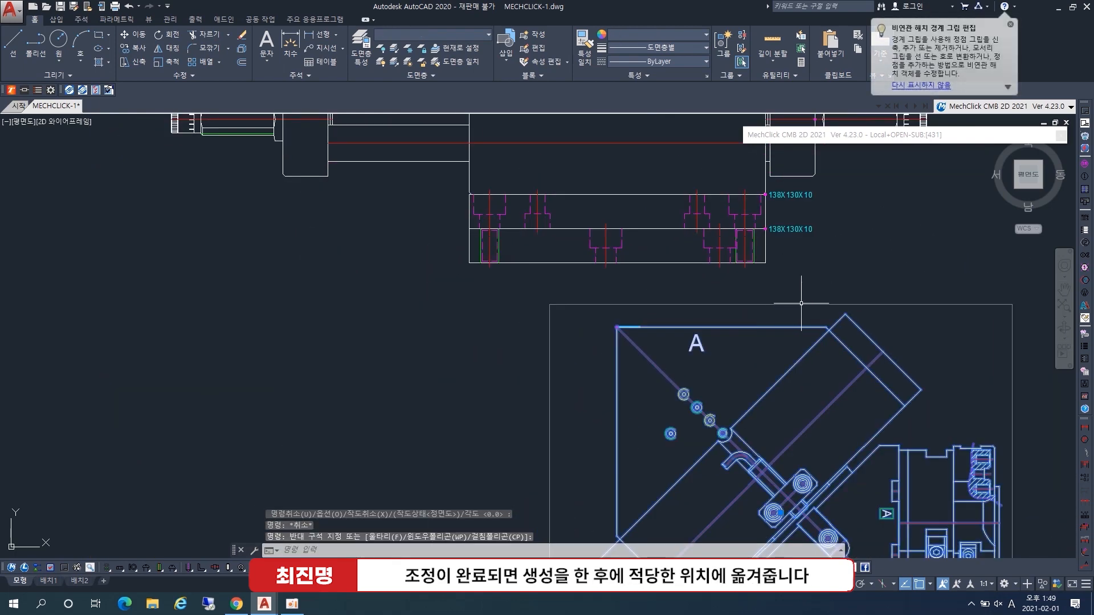
{"action": "scroll", "coordinate": [819, 306], "scroll_direction": "up", "scroll_amount": 4}
{"action": "type", "text": "m"}
{"action": "key", "text": "space"}
{"action": "left_click", "coordinate": [844, 359]}
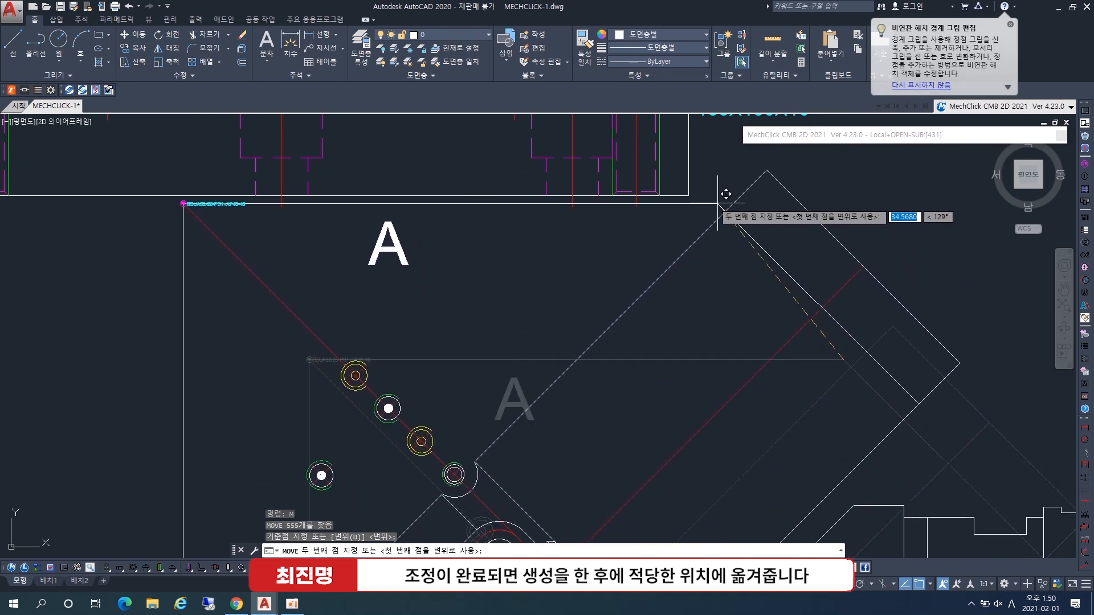
{"action": "left_click", "coordinate": [688, 195]}
{"action": "scroll", "coordinate": [701, 200], "scroll_direction": "down", "scroll_amount": 3}
{"action": "scroll", "coordinate": [806, 292], "scroll_direction": "up", "scroll_amount": 1}
{"action": "scroll", "coordinate": [806, 292], "scroll_direction": "down", "scroll_amount": 1}
{"action": "middle_click_drag", "start_coordinate": [808, 292], "coordinate": [739, 297]}
{"action": "left_click", "coordinate": [703, 371]}
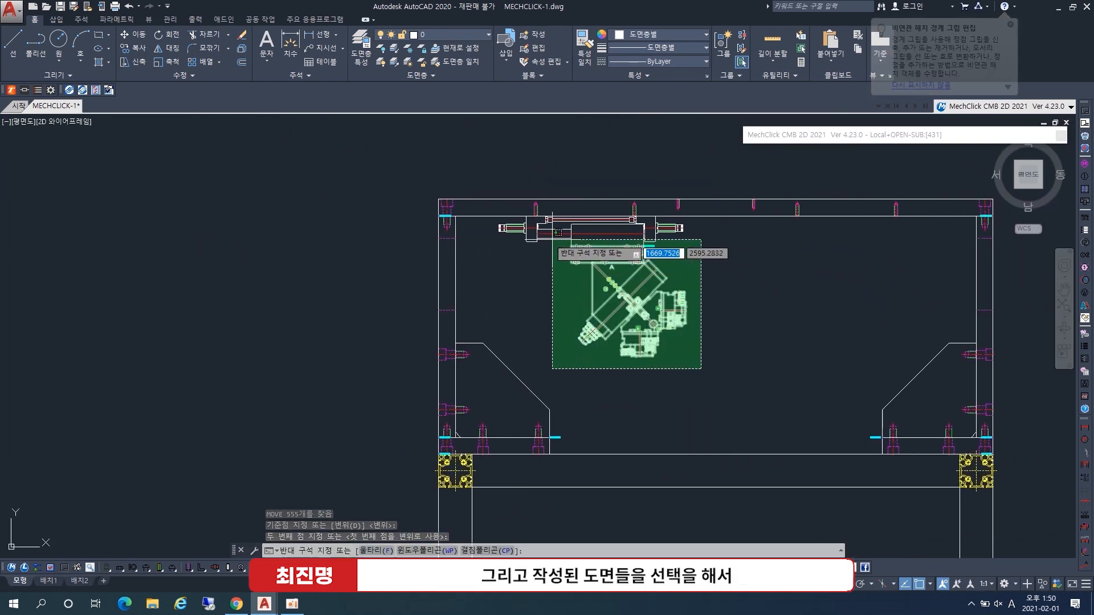
{"action": "left_click", "coordinate": [701, 330]}
{"action": "key", "text": "Escape"}
- Mirror the slide cylinder, both brackets and the rotary gripper unit about the vertical line through the top plate's midpoint, keeping the originals
{"action": "left_click", "coordinate": [682, 334]}
{"action": "left_click", "coordinate": [684, 325]}
{"action": "left_click", "coordinate": [725, 361]}
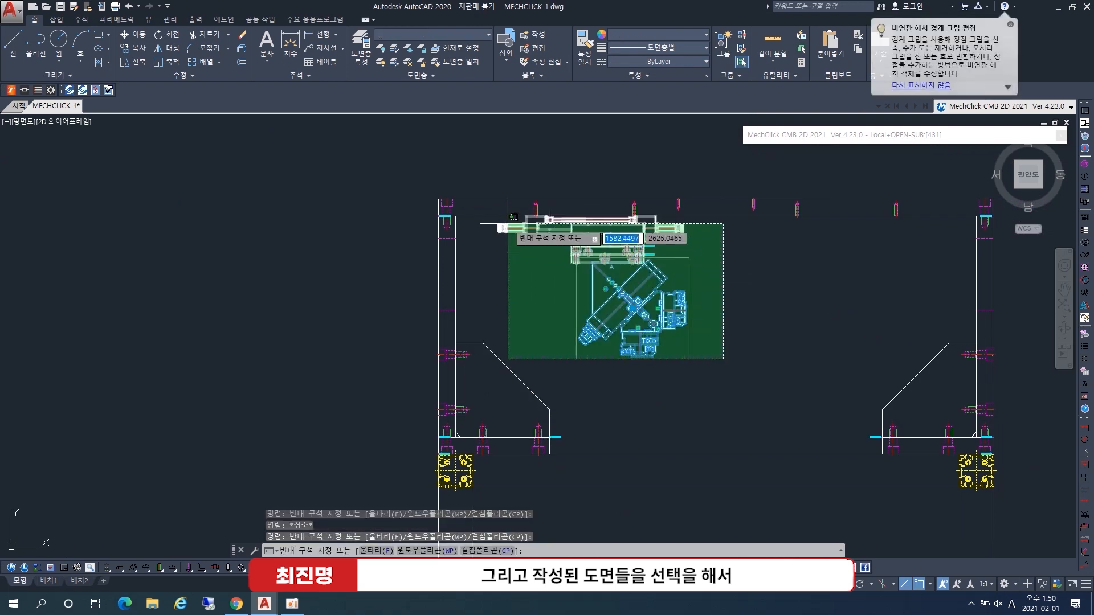
{"action": "left_click", "coordinate": [507, 223]}
{"action": "middle_click_drag", "start_coordinate": [716, 287], "coordinate": [628, 291]}
{"action": "type", "text": "mi"}
{"action": "key", "text": "Return"}
{"action": "left_click", "coordinate": [627, 203]}
{"action": "key", "text": "F8"}
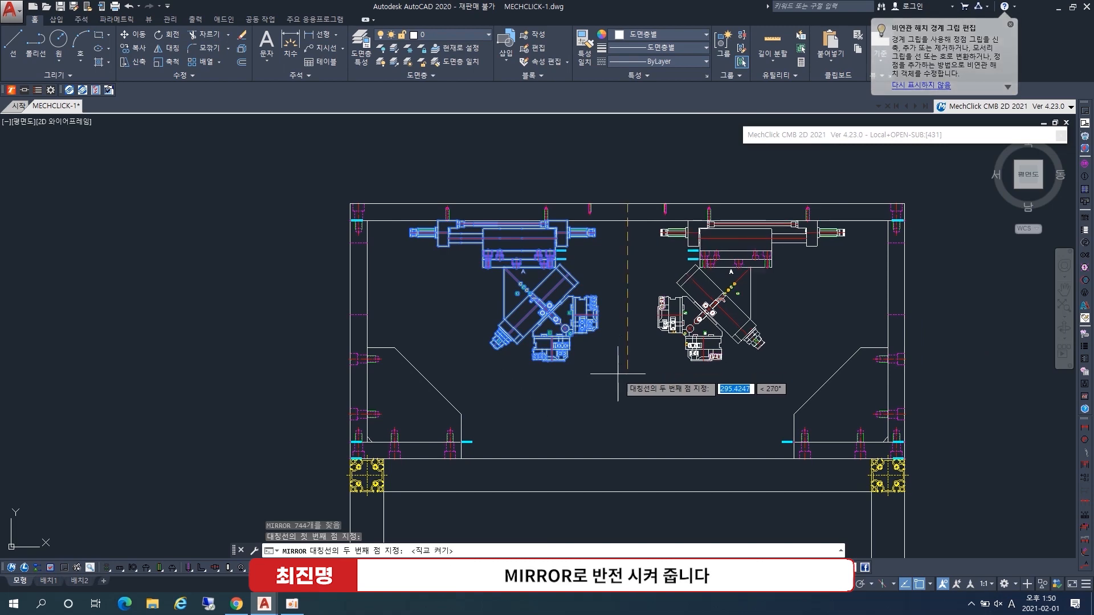
{"action": "left_click", "coordinate": [618, 387]}
{"action": "key", "text": "Return"}
- Compare the assembled drawing with the reference assembly in the SWIVEL-100A_2 sheet
{"action": "scroll", "coordinate": [634, 369], "scroll_direction": "down", "scroll_amount": 6}
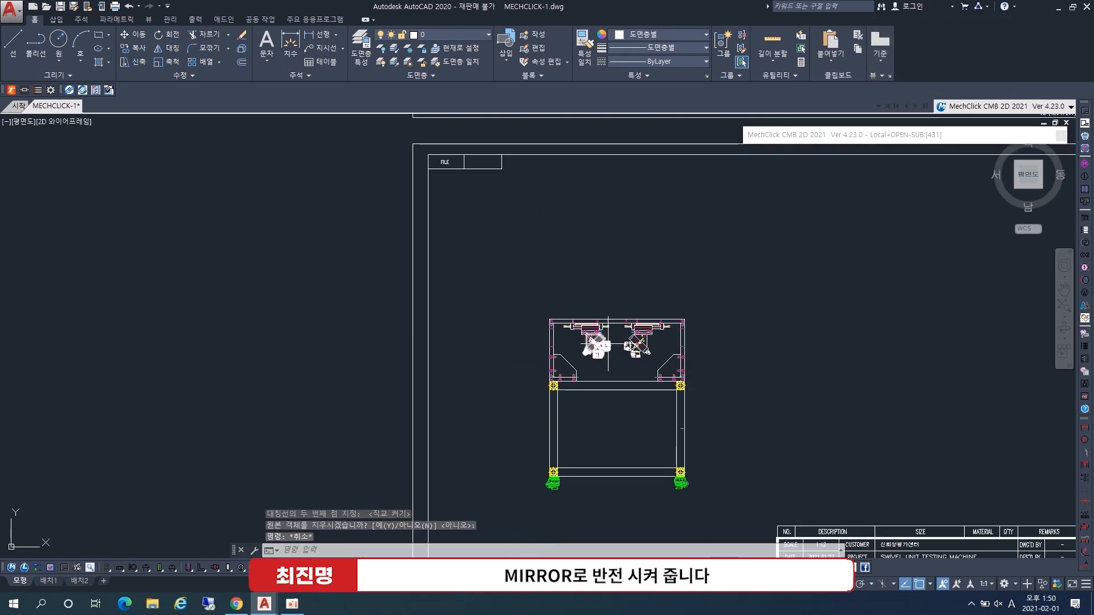
{"action": "scroll", "coordinate": [596, 302], "scroll_direction": "up", "scroll_amount": 3}
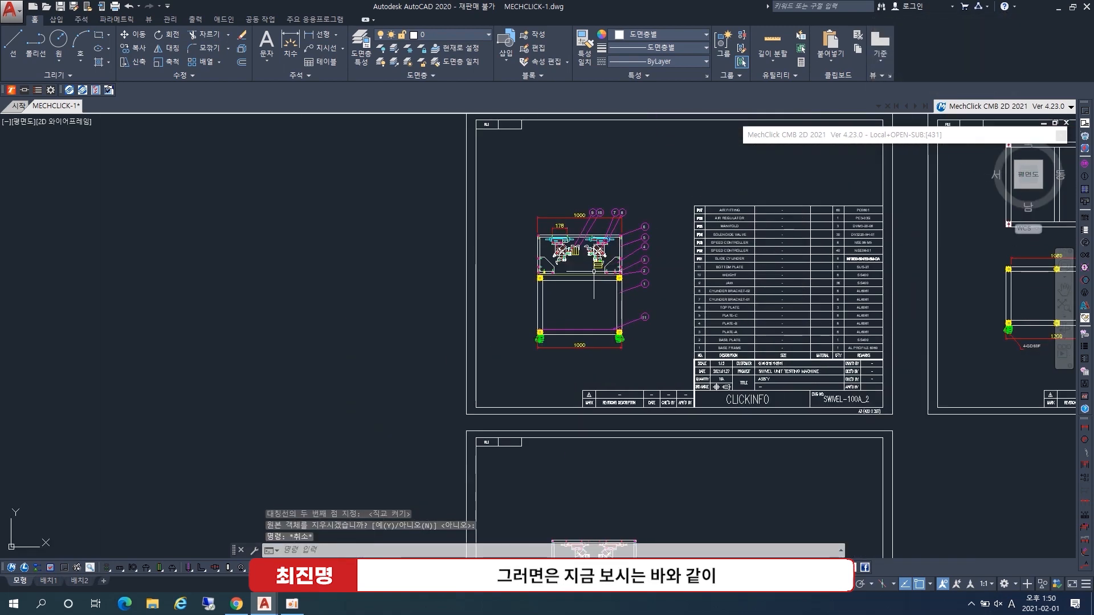
{"action": "middle_click_drag", "start_coordinate": [583, 280], "coordinate": [582, 180]}
{"action": "scroll", "coordinate": [583, 180], "scroll_direction": "up", "scroll_amount": 6}
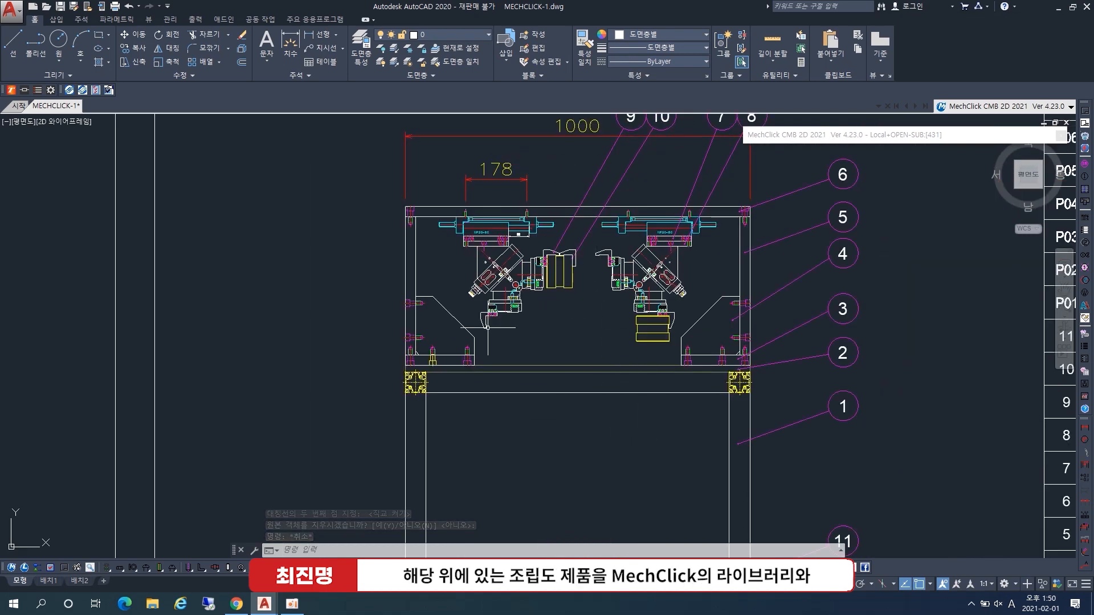
{"action": "scroll", "coordinate": [562, 415], "scroll_direction": "down", "scroll_amount": 5}
{"action": "mouse_move", "coordinate": [598, 388]}
{"action": "middle_mouse_down"}
{"action": "mouse_move", "coordinate": [601, 214]}
{"action": "mouse_move", "coordinate": [577, 140]}
{"action": "middle_mouse_up"}
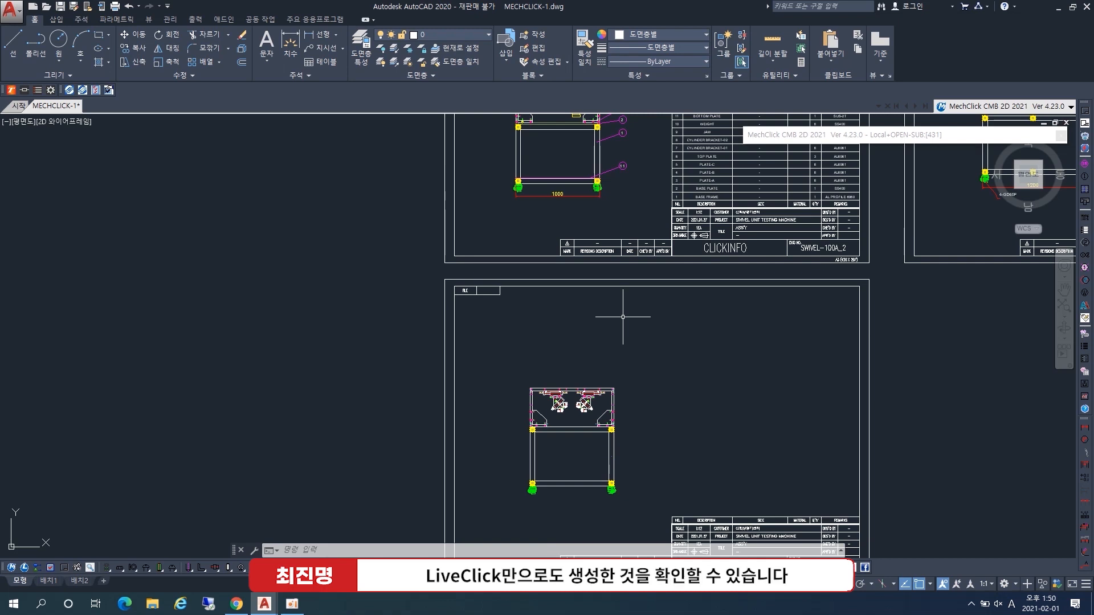
{"action": "scroll", "coordinate": [586, 463], "scroll_direction": "up", "scroll_amount": 4}
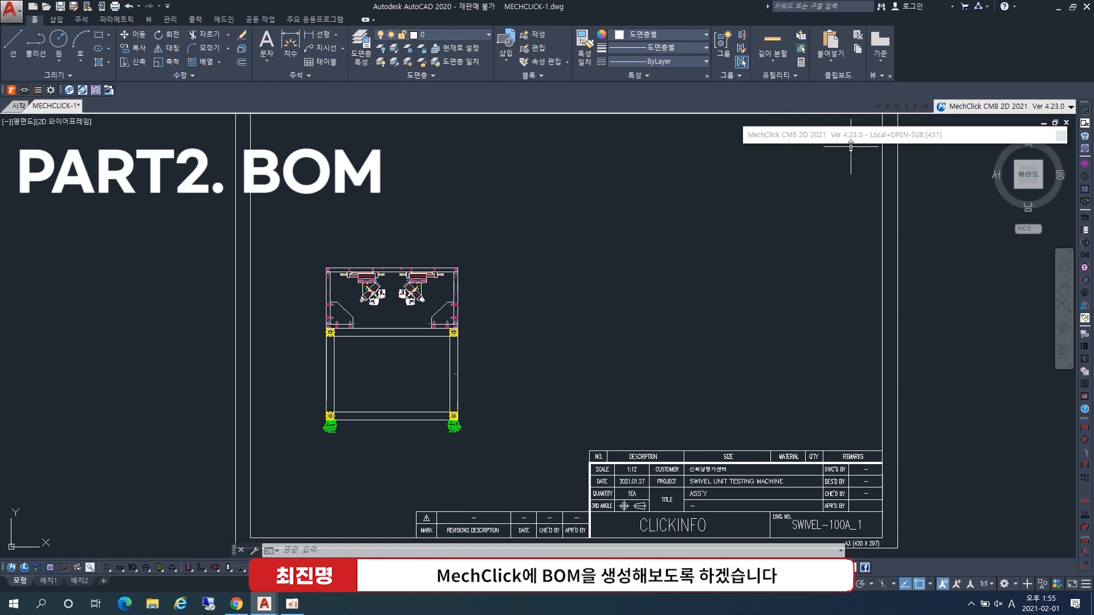
- Insert part numbers starting from 1 for all assembly parts of SWIVEL-100A_1 in a horizontal row above the machine
{"action": "mouse_move", "coordinate": [854, 142]}
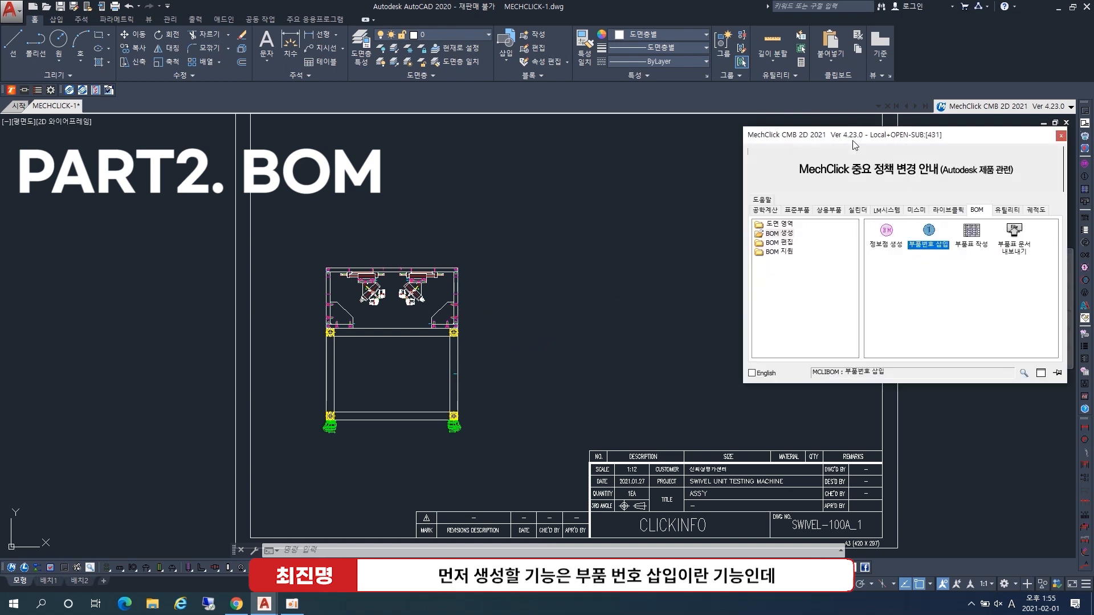
{"action": "double_click", "coordinate": [932, 248]}
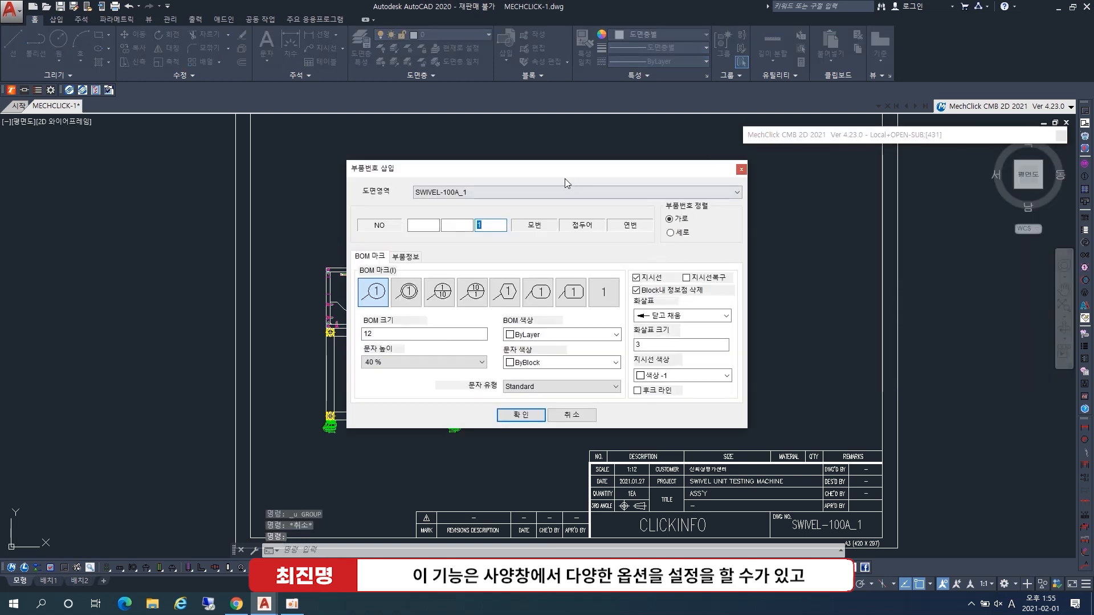
{"action": "left_click_drag", "start_coordinate": [565, 179], "coordinate": [623, 179]}
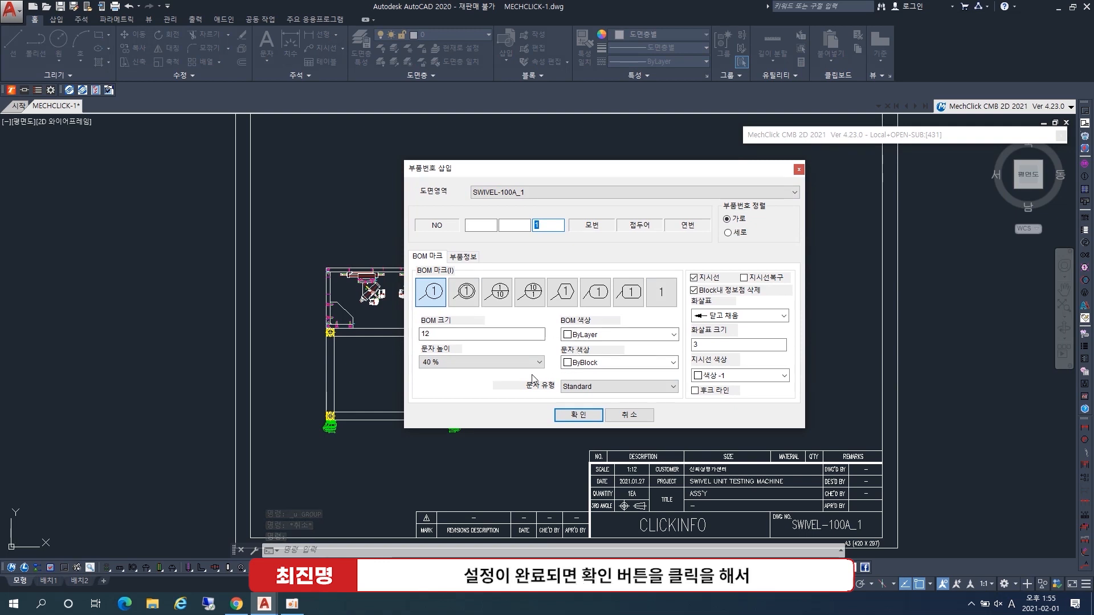
{"action": "left_click", "coordinate": [576, 416]}
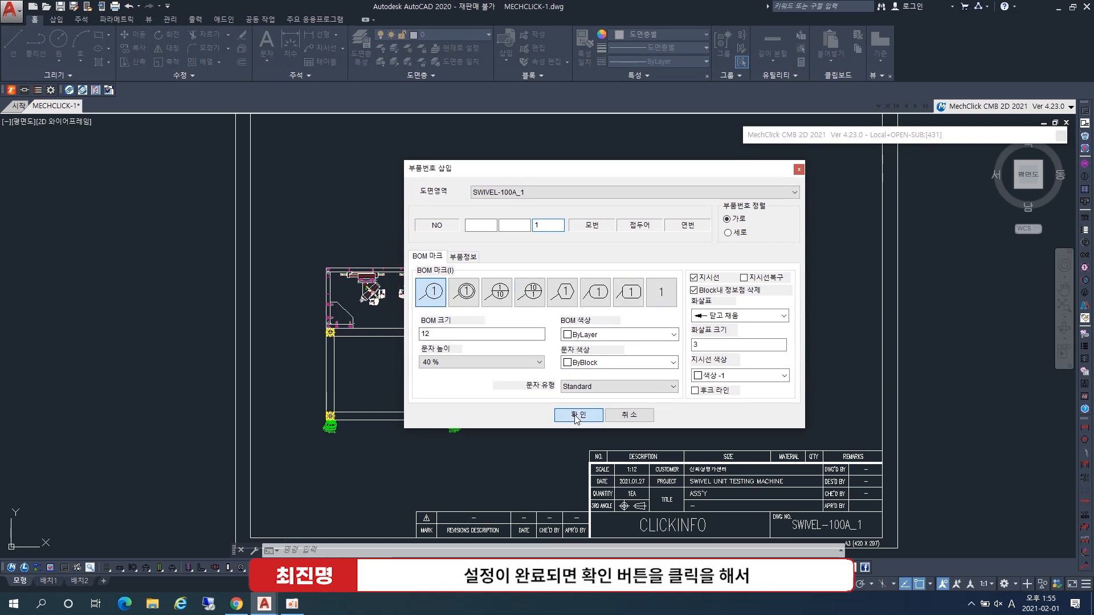
{"action": "left_click", "coordinate": [287, 233]}
{"action": "left_click", "coordinate": [481, 437]}
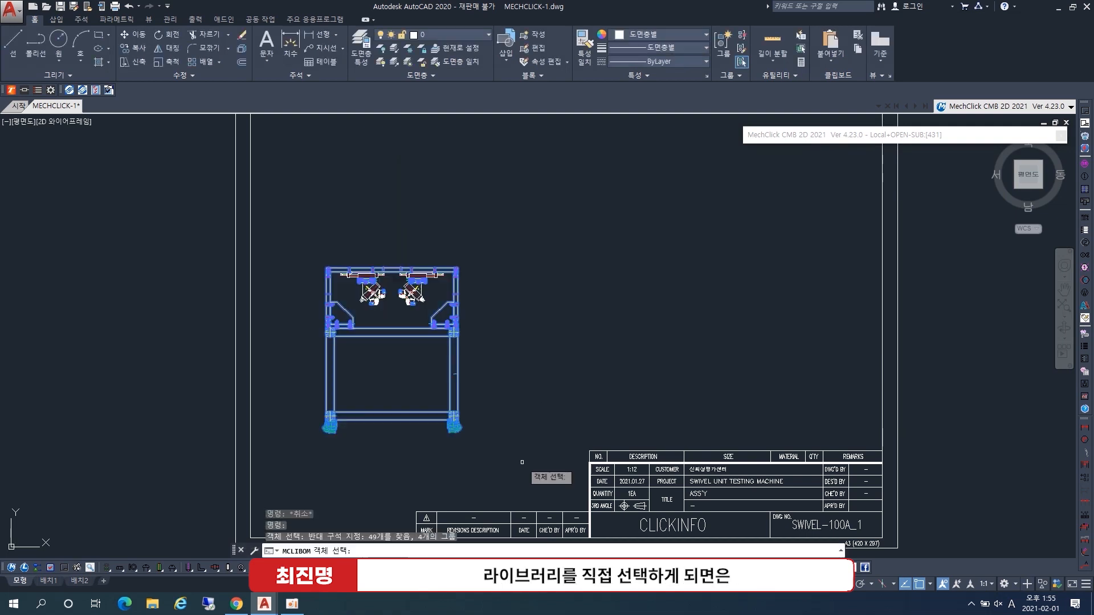
{"action": "key", "text": "Return"}
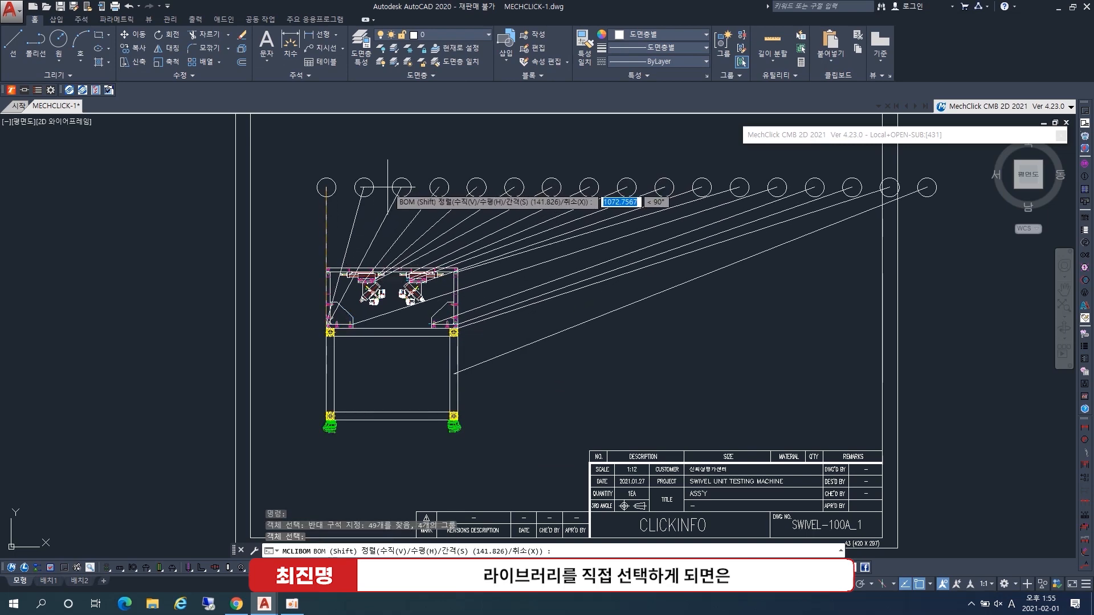
{"action": "key", "text": "Escape"}
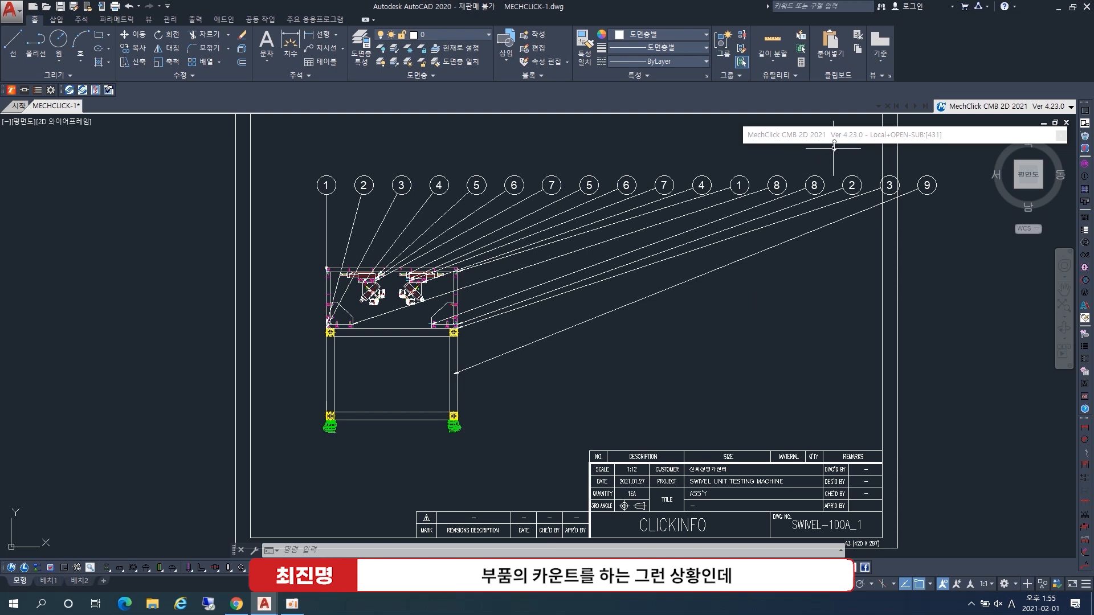
- Create the SWIVEL-100A_1 parts list from bottom to top on the title block's upper-left corner and check its rows
{"action": "double_click", "coordinate": [972, 230]}
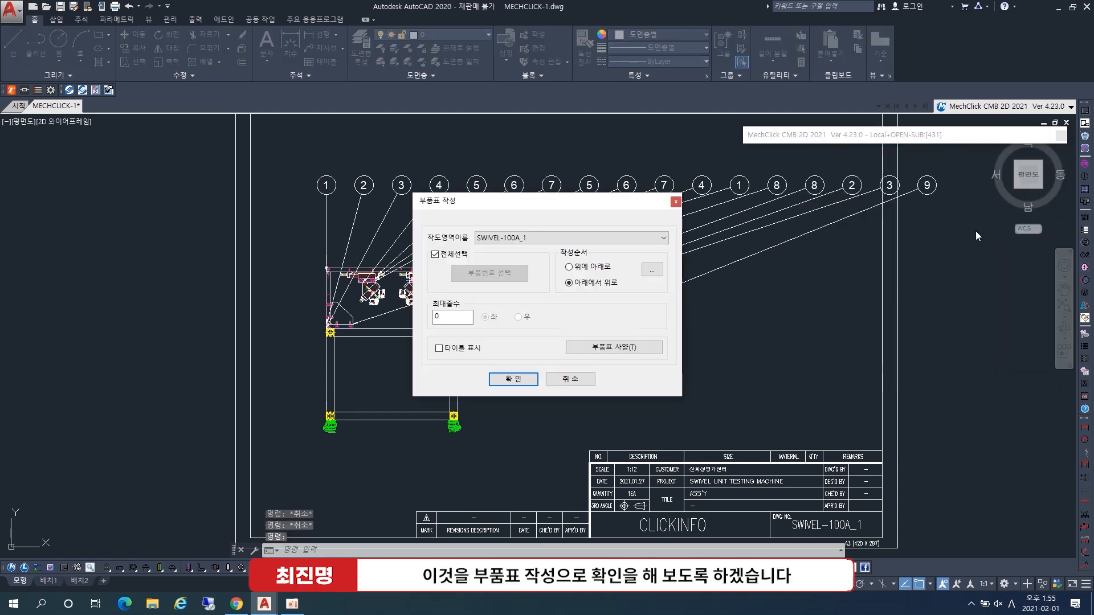
{"action": "left_click", "coordinate": [514, 380]}
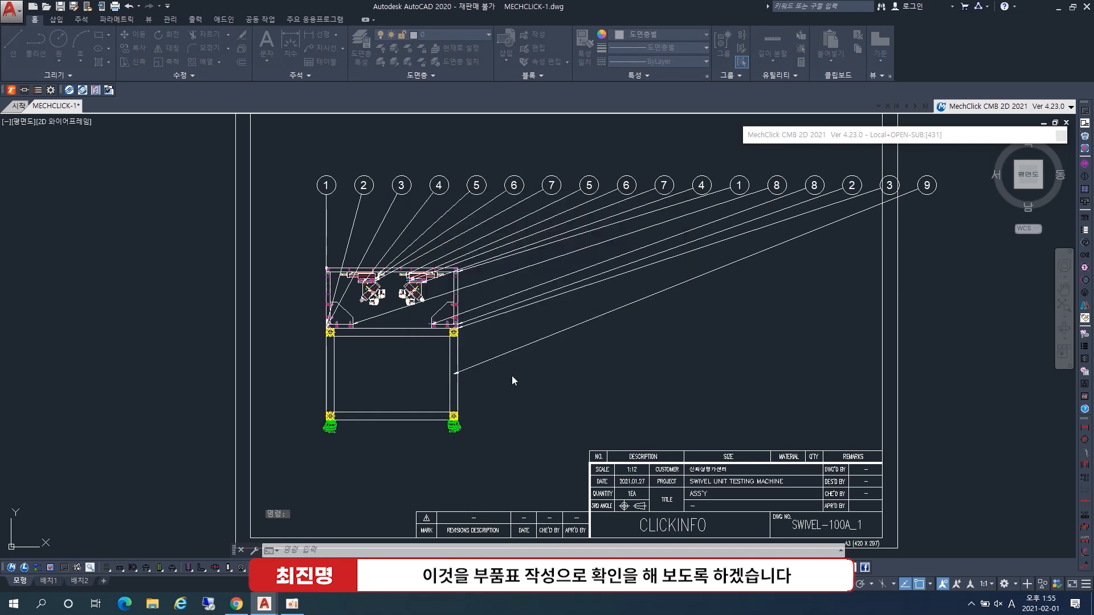
{"action": "left_click", "coordinate": [589, 451]}
{"action": "scroll", "coordinate": [828, 399], "scroll_direction": "up", "scroll_amount": 2}
{"action": "middle_click_drag", "start_coordinate": [828, 399], "coordinate": [873, 411]}
{"action": "scroll", "coordinate": [873, 411], "scroll_direction": "up", "scroll_amount": 2}
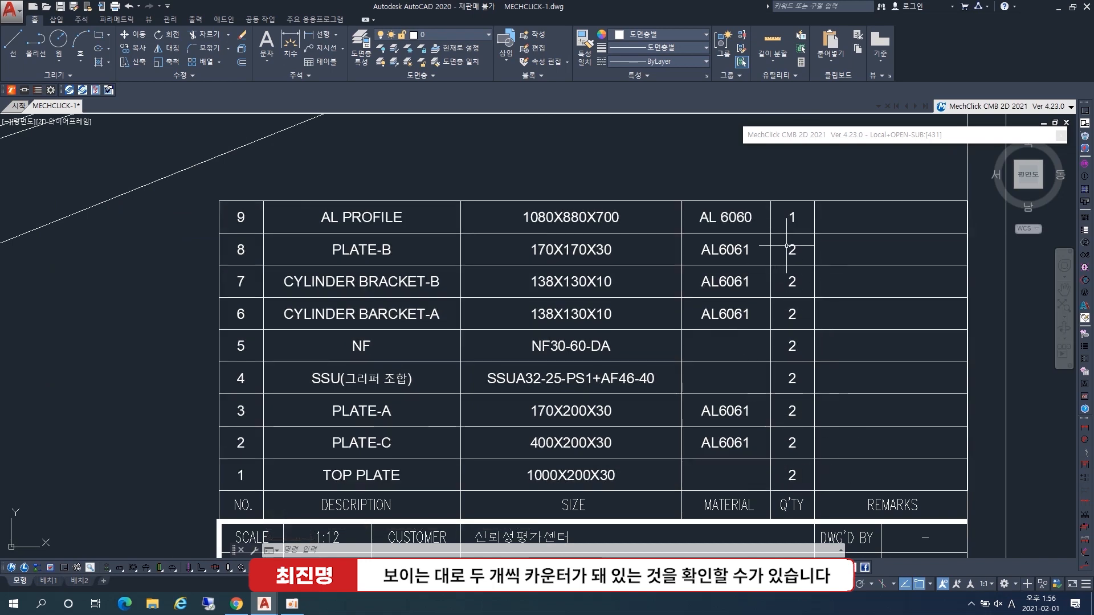
{"action": "scroll", "coordinate": [775, 492], "scroll_direction": "down", "scroll_amount": 4}
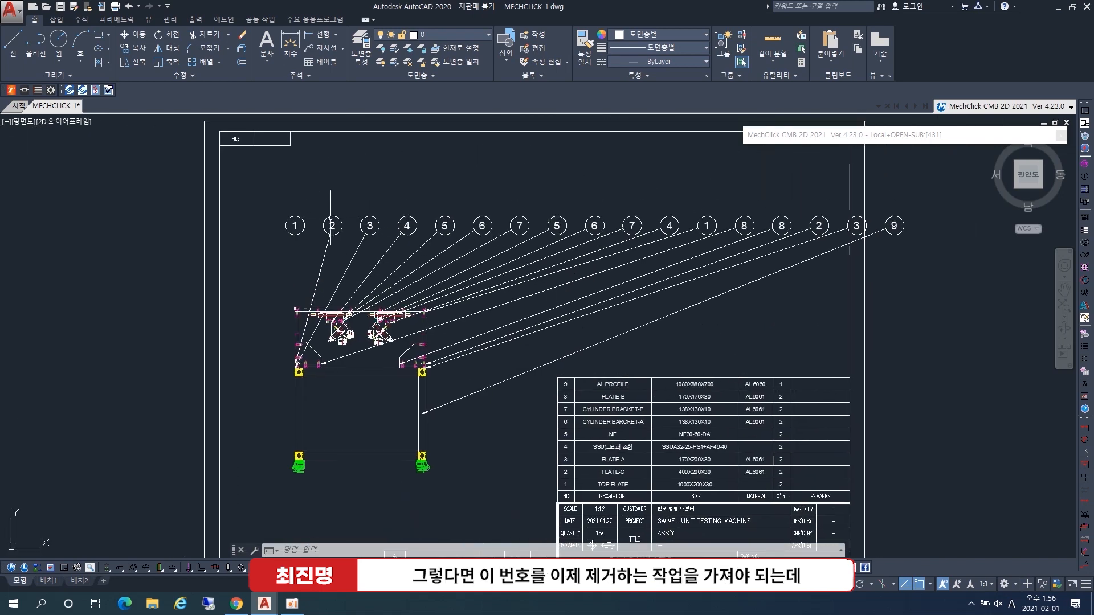
- Delete the duplicate BOM marks of part numbers 1, 2 and 3 by editing their part information
{"action": "mouse_move", "coordinate": [841, 138]}
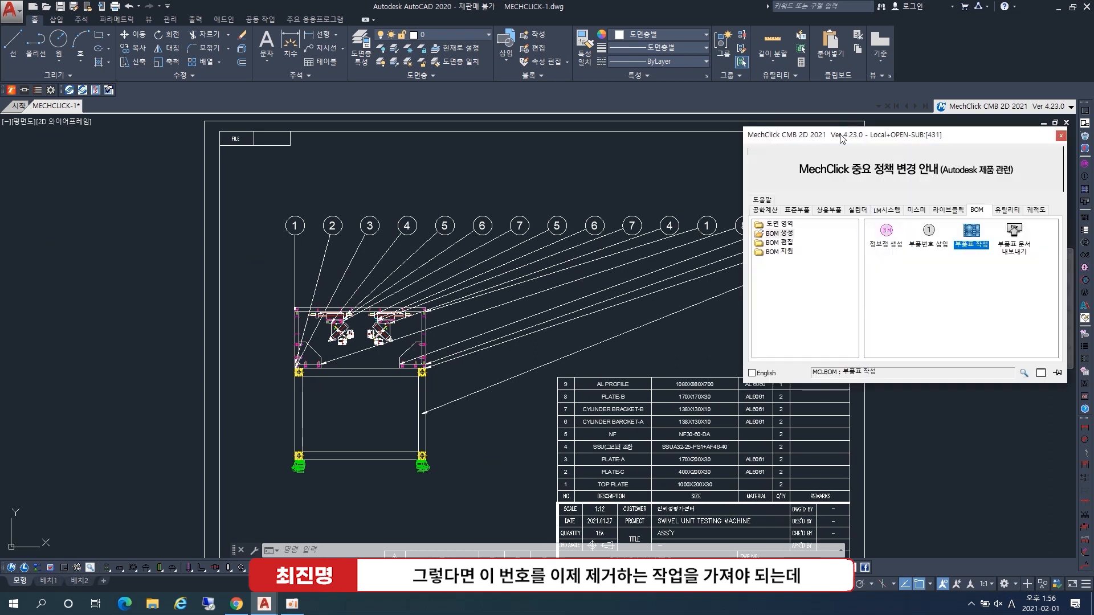
{"action": "left_click", "coordinate": [779, 242]}
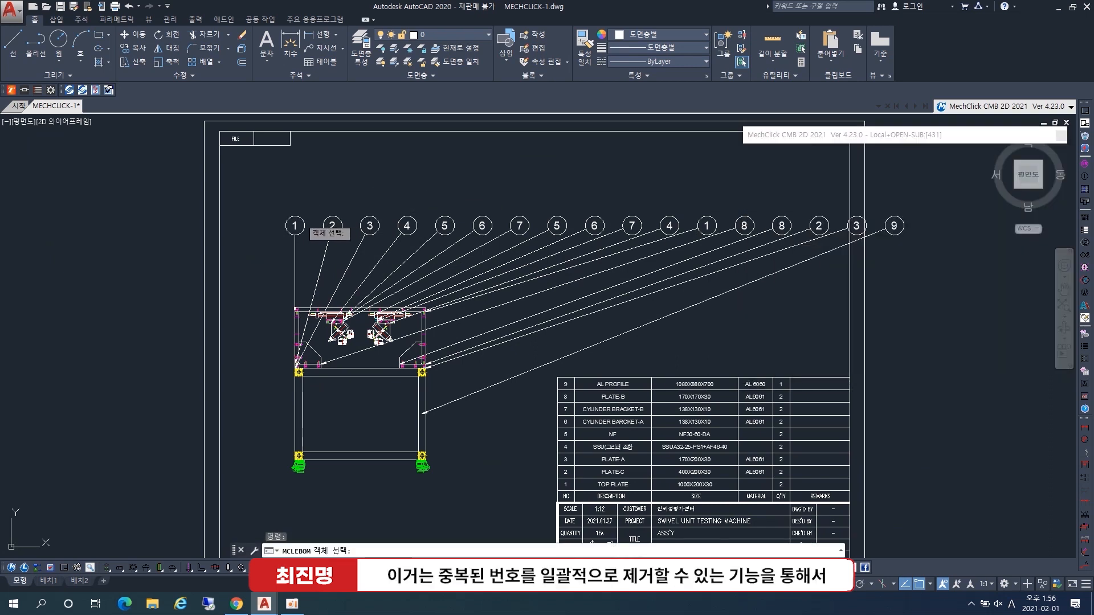
{"action": "left_click", "coordinate": [295, 226]}
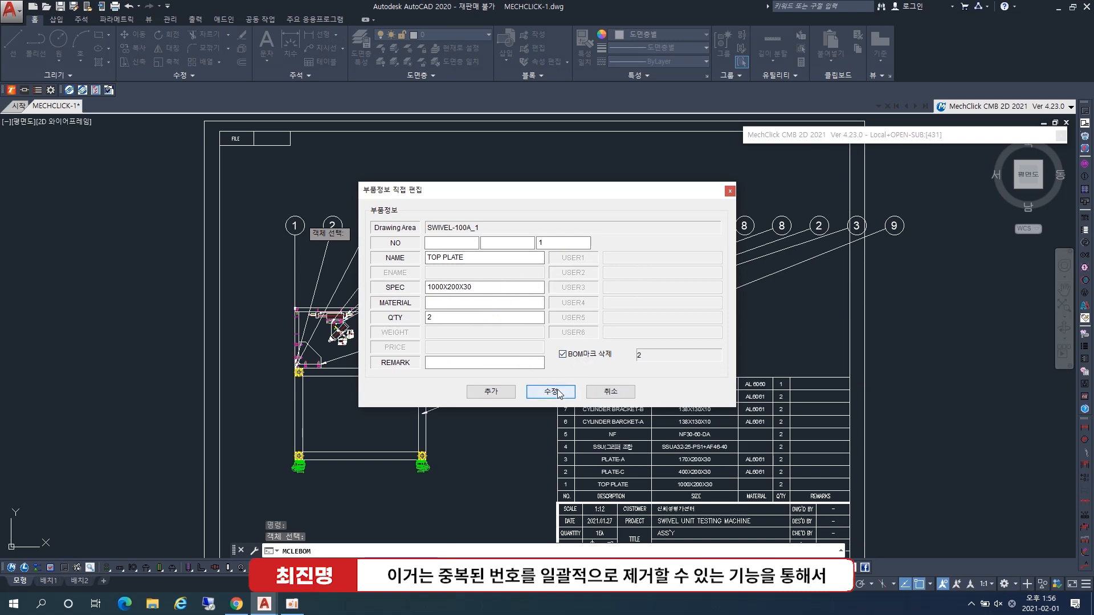
{"action": "left_click", "coordinate": [550, 392]}
{"action": "left_click", "coordinate": [308, 194]}
{"action": "left_click", "coordinate": [356, 244]}
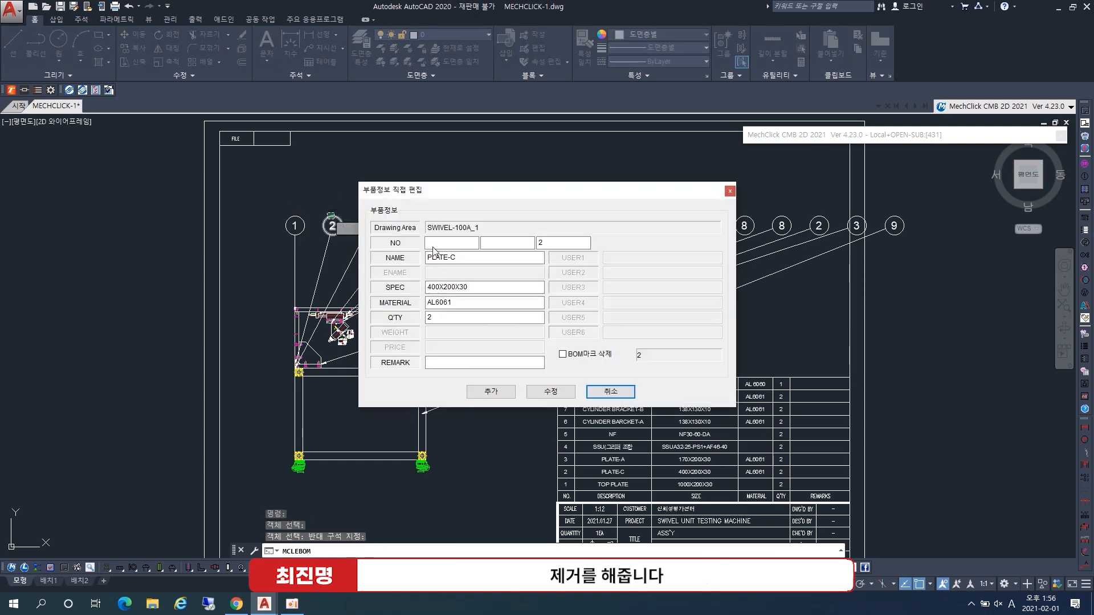
{"action": "left_click", "coordinate": [563, 353]}
{"action": "left_click", "coordinate": [550, 392]}
{"action": "left_click", "coordinate": [370, 225]}
{"action": "left_click", "coordinate": [562, 354]}
{"action": "left_click", "coordinate": [550, 391]}
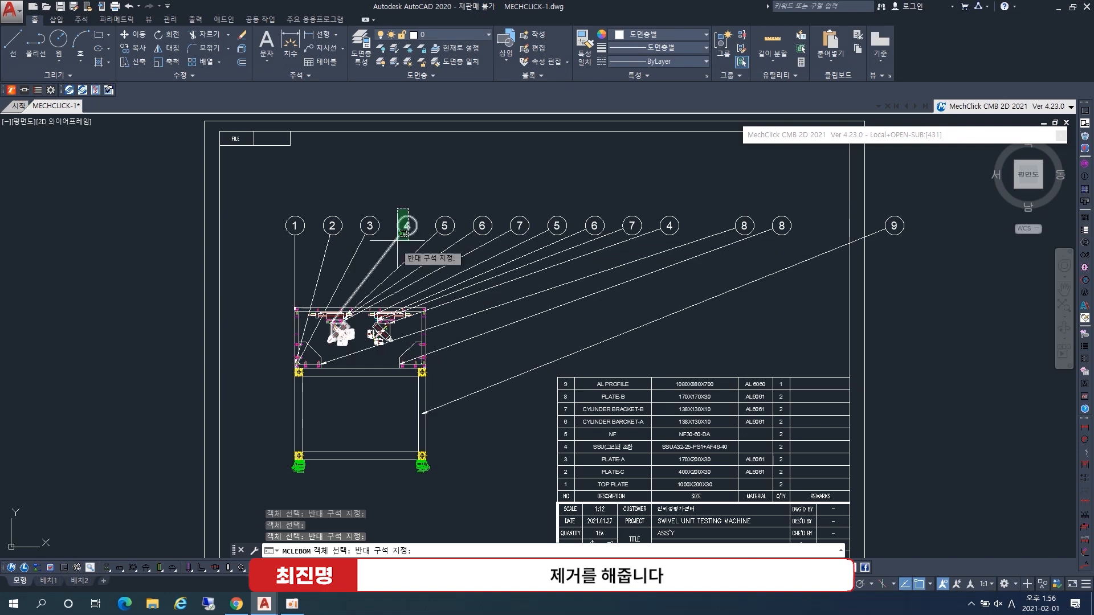
- Delete the duplicate BOM marks of part numbers 4 to 8 by editing their part information
{"action": "left_click", "coordinate": [407, 226]}
{"action": "left_click", "coordinate": [562, 354]}
{"action": "left_click", "coordinate": [569, 391]}
{"action": "left_click", "coordinate": [445, 226]}
{"action": "left_click", "coordinate": [563, 354]}
{"action": "left_click", "coordinate": [551, 391]}
{"action": "left_click", "coordinate": [482, 226]}
{"action": "left_click", "coordinate": [562, 353]}
{"action": "left_click", "coordinate": [550, 392]}
{"action": "left_click", "coordinate": [520, 226]}
{"action": "left_click", "coordinate": [610, 392]}
{"action": "left_click", "coordinate": [744, 225]}
{"action": "left_click", "coordinate": [562, 354]}
{"action": "left_click", "coordinate": [563, 392]}
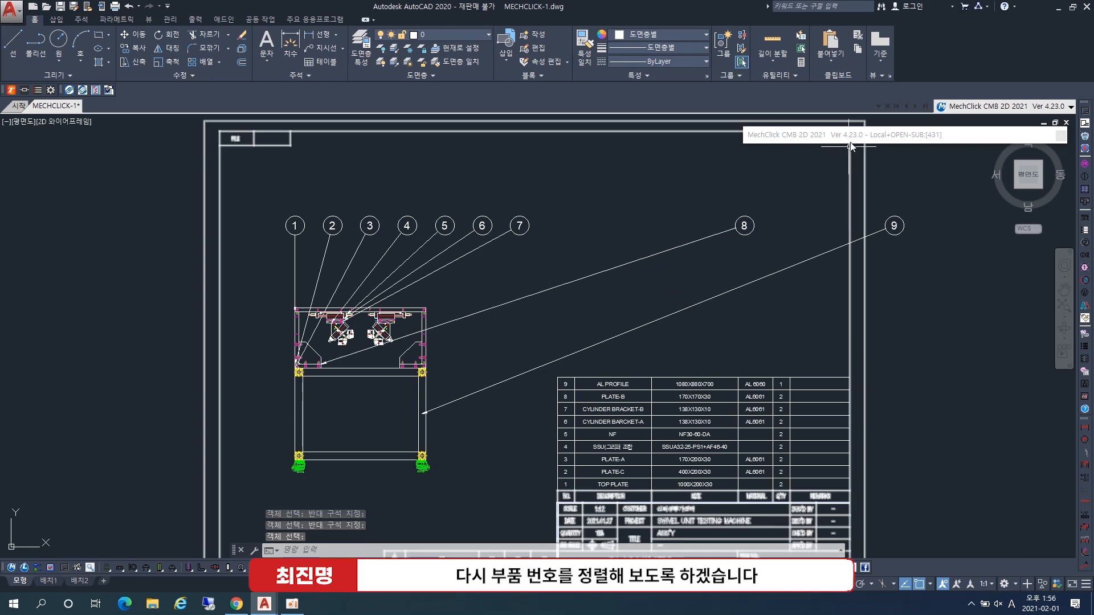
- Align part numbers 1 to 9 in one evenly spaced horizontal row starting at number 1's present position
{"action": "mouse_move", "coordinate": [852, 146]}
{"action": "left_click", "coordinate": [1018, 238]}
{"action": "left_click", "coordinate": [948, 196]}
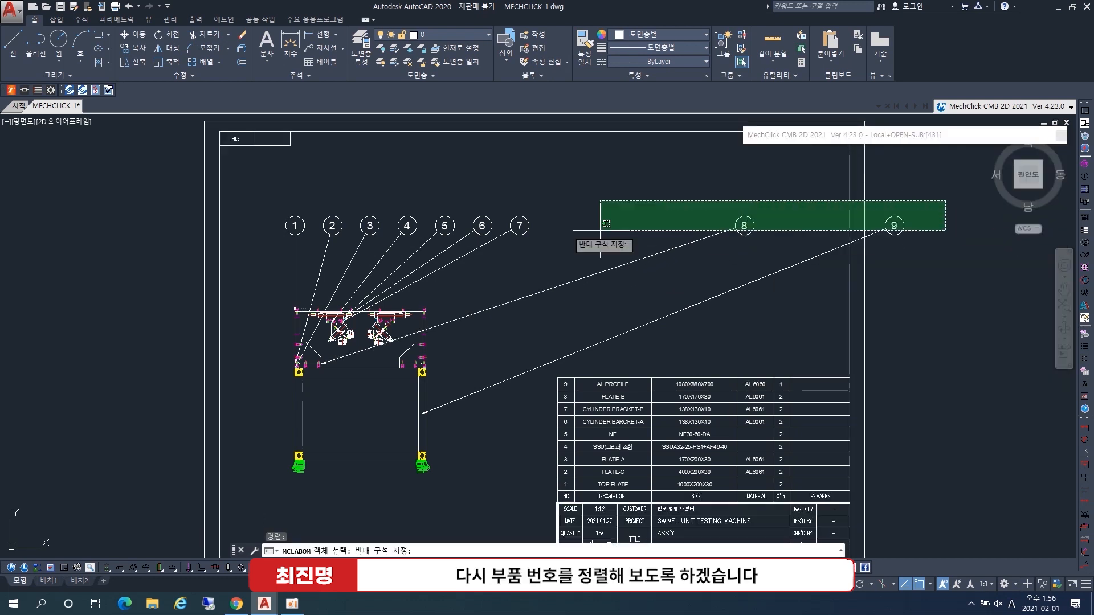
{"action": "left_click", "coordinate": [265, 239]}
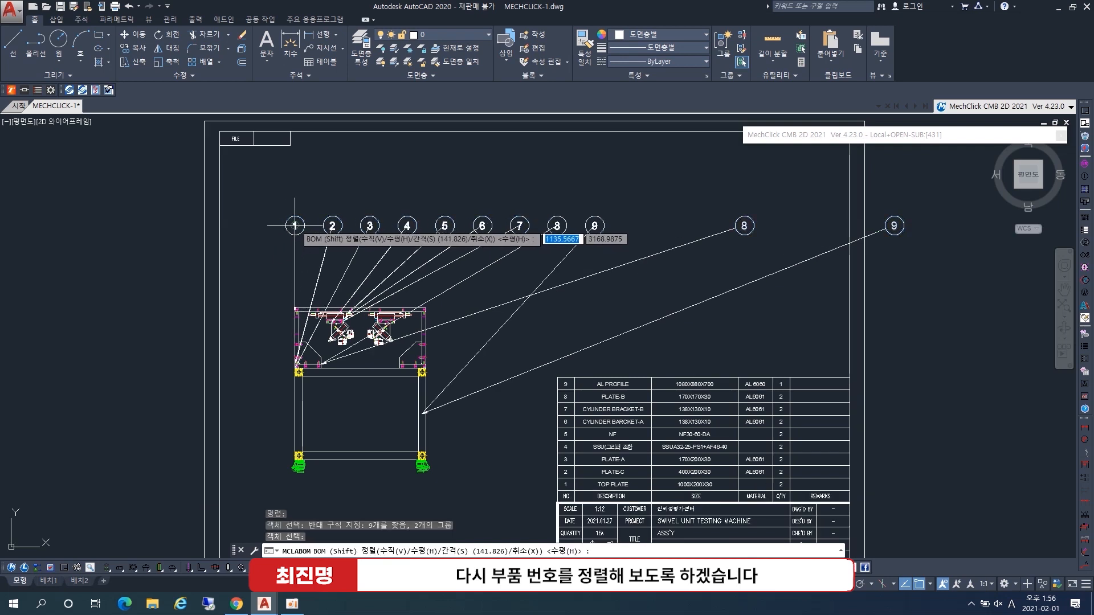
{"action": "key", "text": "Return"}
{"action": "key", "text": "Escape"}
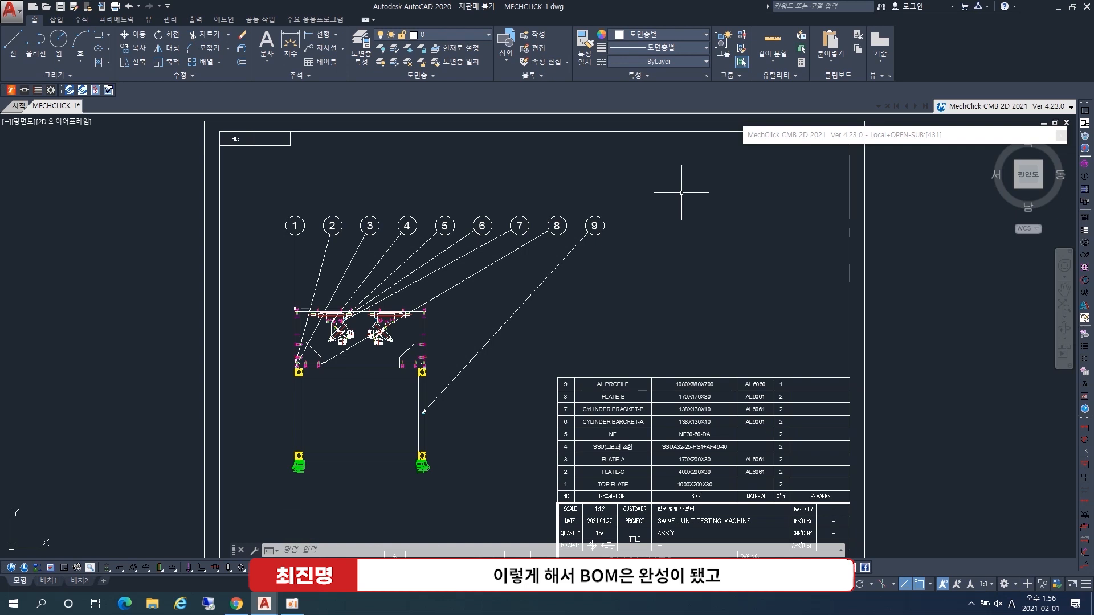
- Export the SWIVEL-100A_1 parts list to the Excel worksheet 맥클릭 starting at row 9, after reviewing the BOM table's cell assignments
{"action": "middle_click_drag", "start_coordinate": [604, 318], "coordinate": [590, 283]}
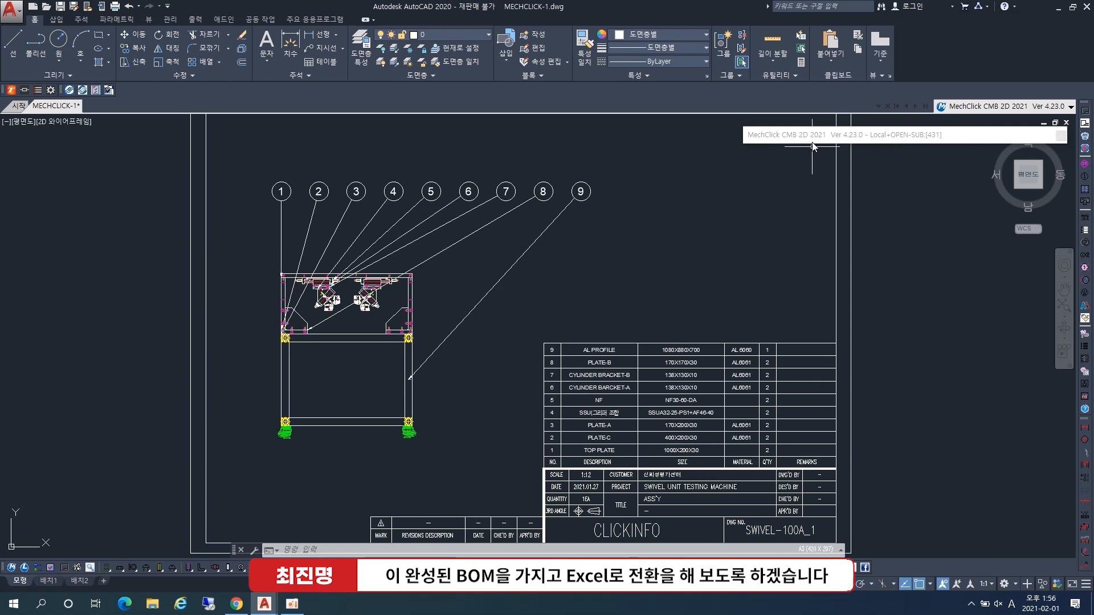
{"action": "mouse_move", "coordinate": [813, 145]}
{"action": "left_click", "coordinate": [1013, 236]}
{"action": "left_click", "coordinate": [627, 345]}
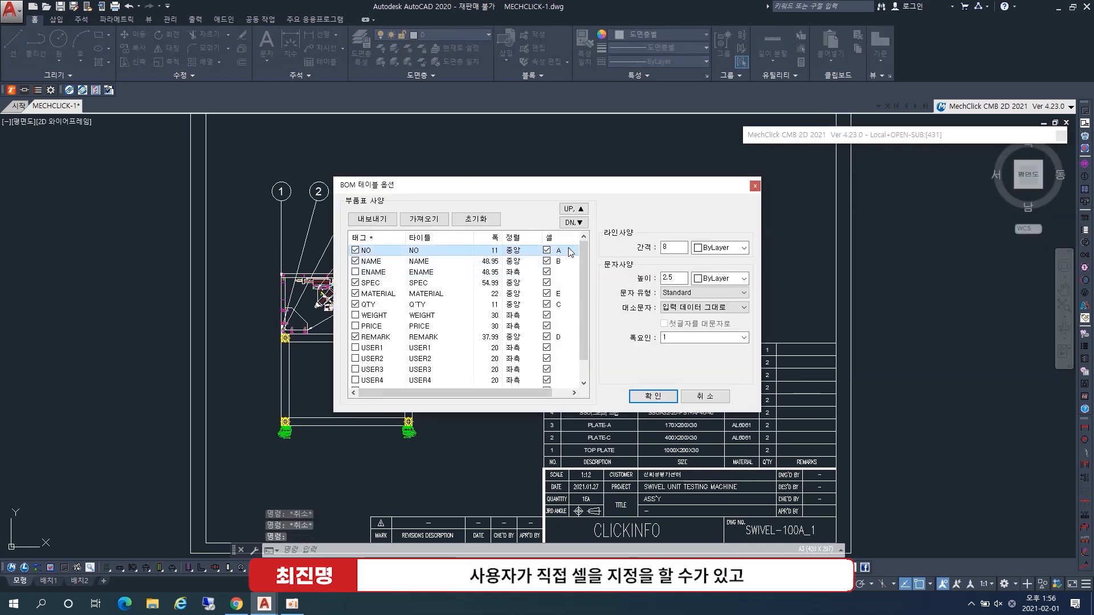
{"action": "left_click", "coordinate": [573, 287]}
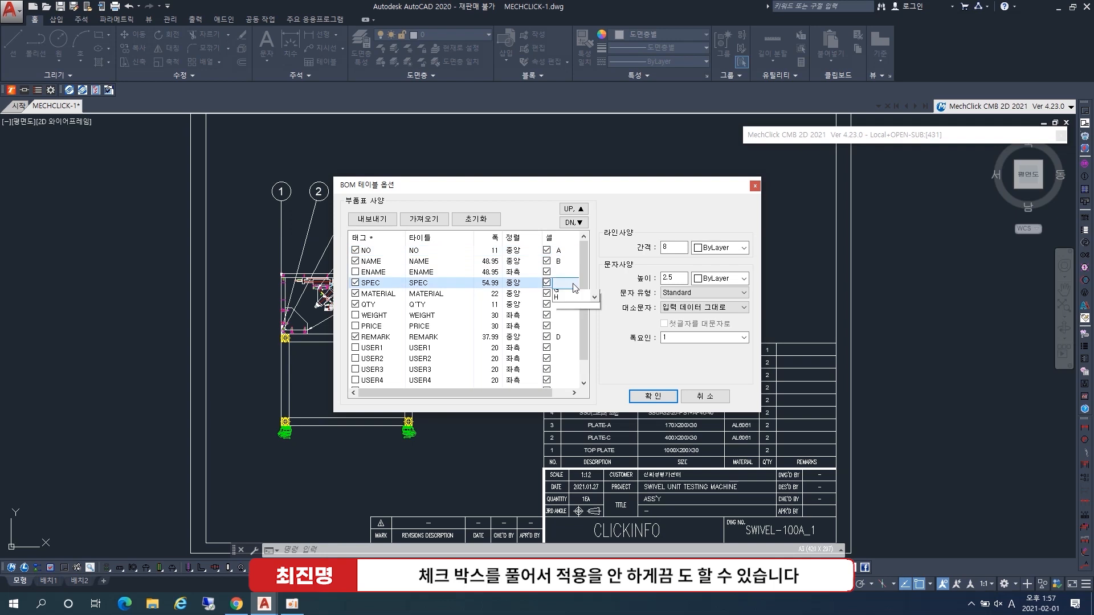
{"action": "left_click", "coordinate": [574, 286]}
{"action": "left_click", "coordinate": [573, 285]}
{"action": "left_click", "coordinate": [707, 400]}
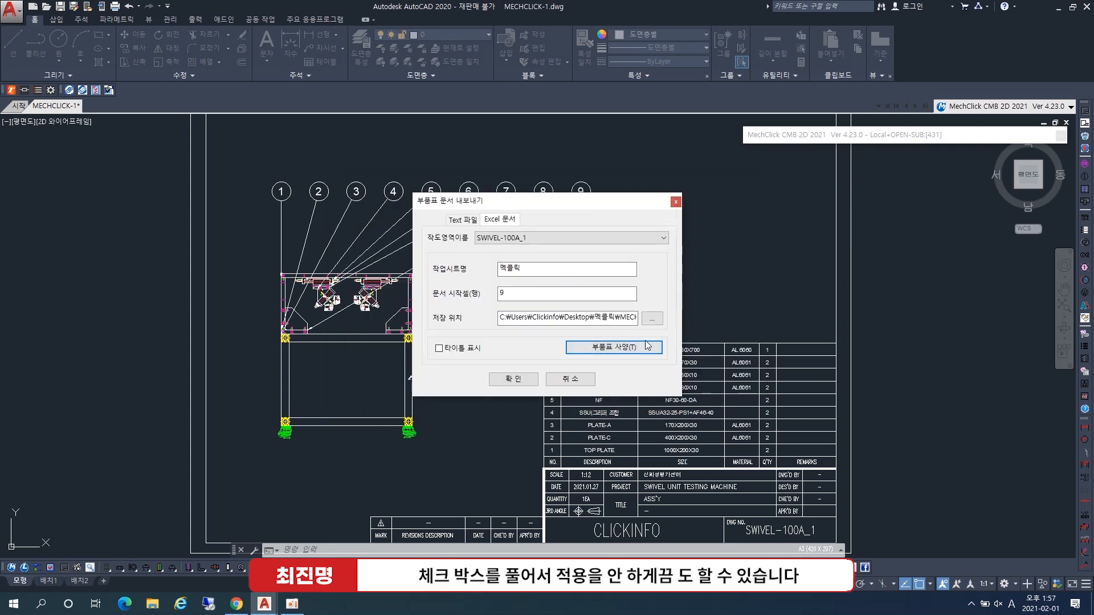
{"action": "left_click", "coordinate": [512, 379]}
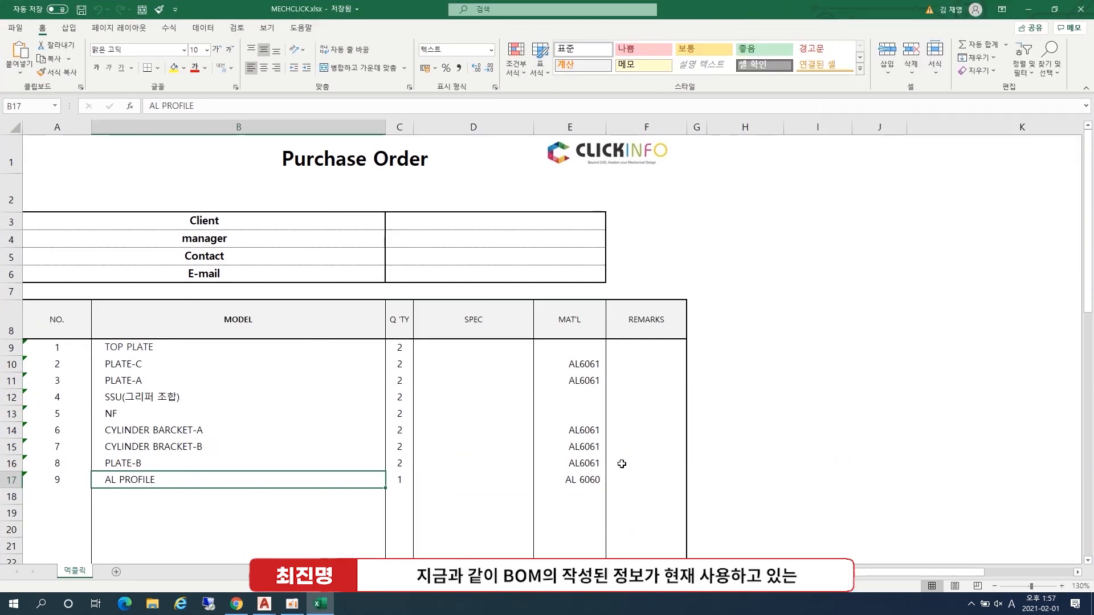
- Examine the exported part rows across all columns of the purchase order sheet in Excel
{"action": "left_click_drag", "start_coordinate": [48, 348], "coordinate": [651, 467]}
{"action": "left_click", "coordinate": [659, 483]}
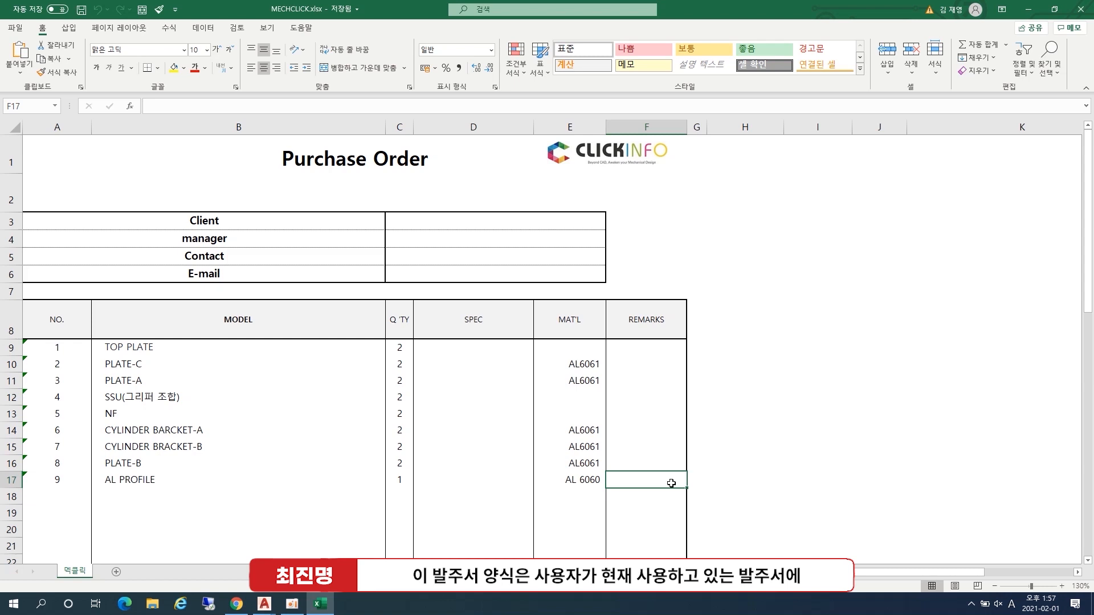
{"action": "left_click_drag", "start_coordinate": [671, 483], "coordinate": [32, 343]}
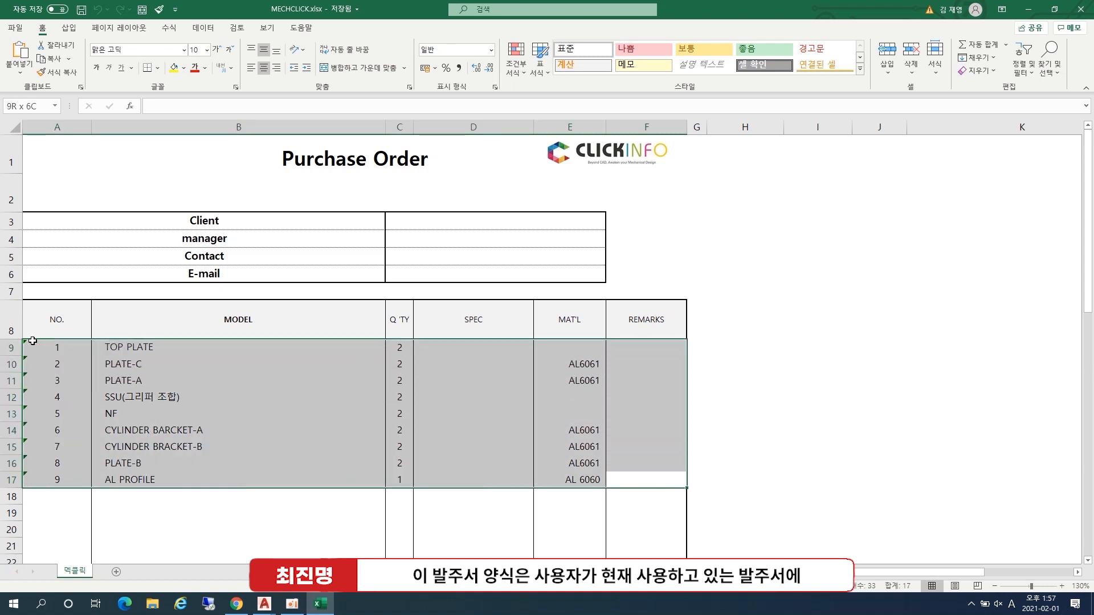
{"action": "left_click", "coordinate": [70, 369]}
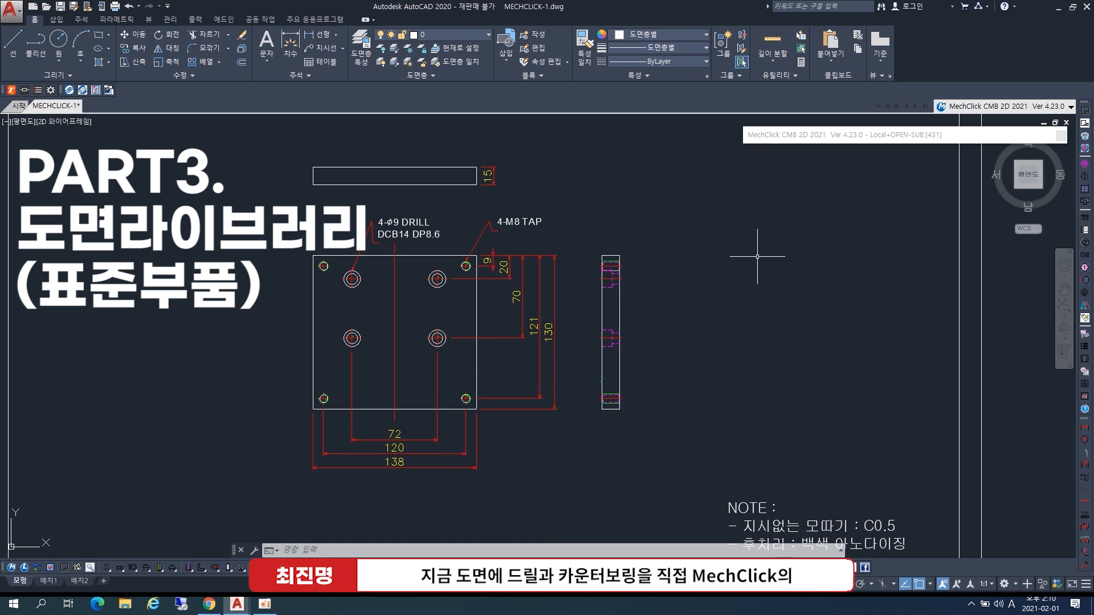
- Configure a standard-parts tap (탭) with nominal size M8, length 15 mm and through type 관통
{"action": "mouse_move", "coordinate": [813, 134]}
{"action": "left_click", "coordinate": [800, 212]}
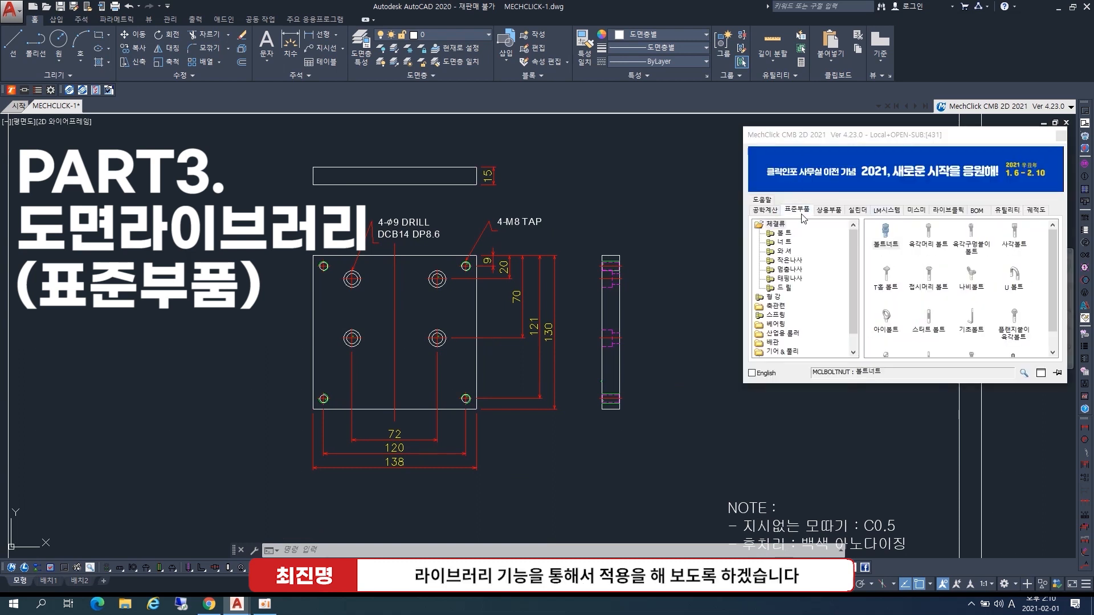
{"action": "left_click", "coordinate": [785, 288]}
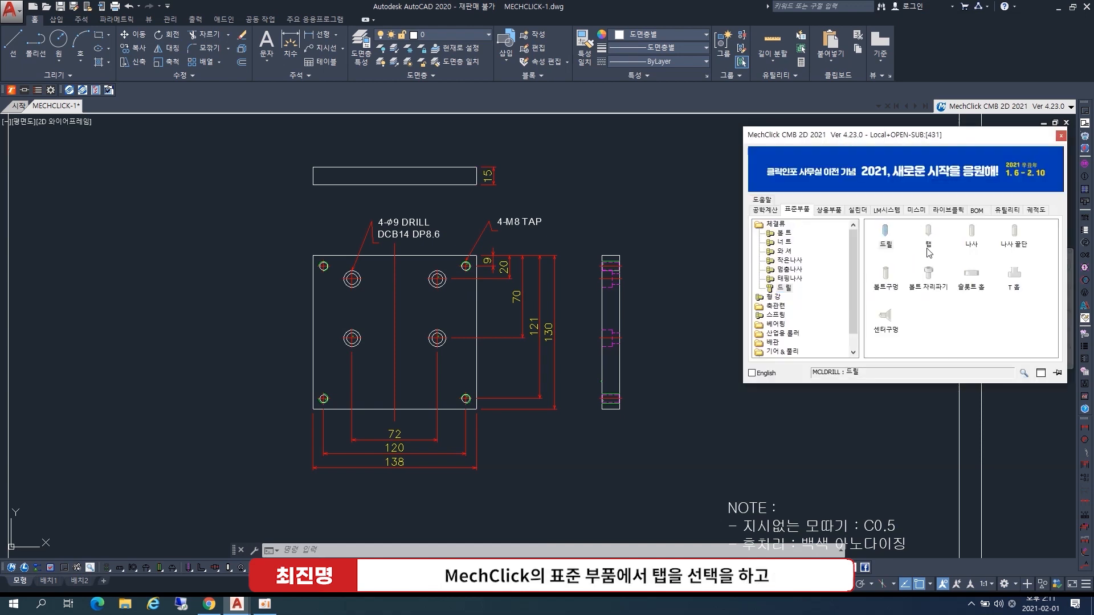
{"action": "double_click", "coordinate": [928, 250]}
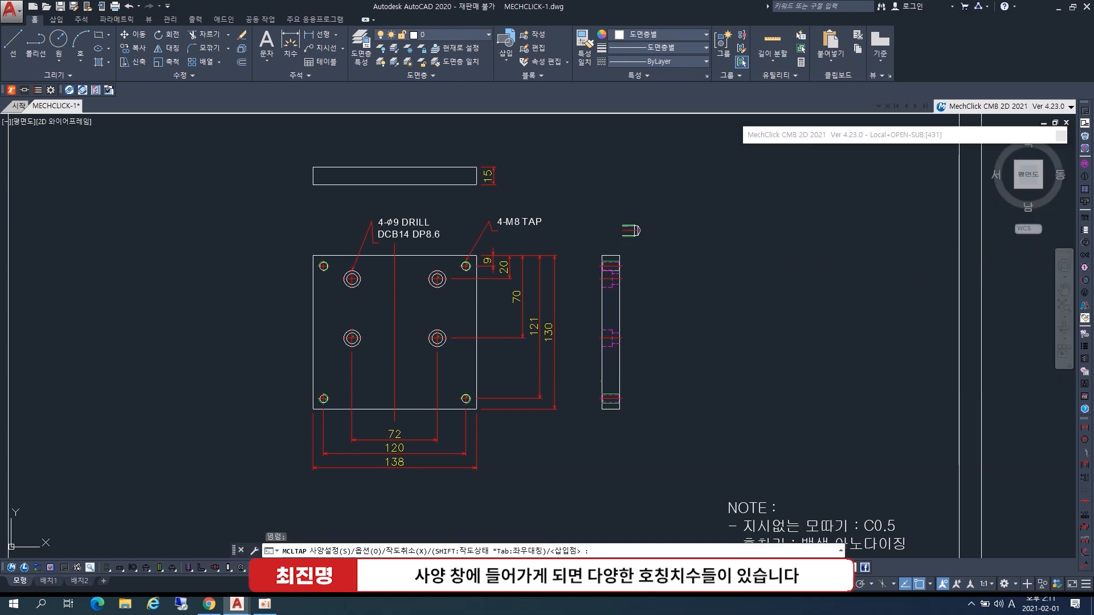
{"action": "key", "text": "s"}
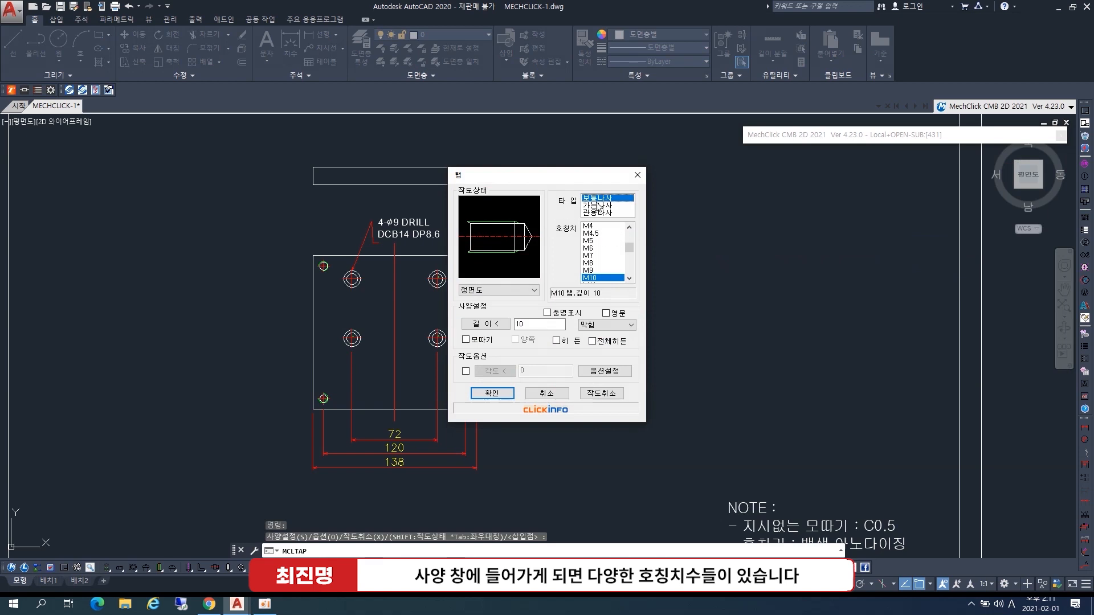
{"action": "left_click", "coordinate": [602, 263]}
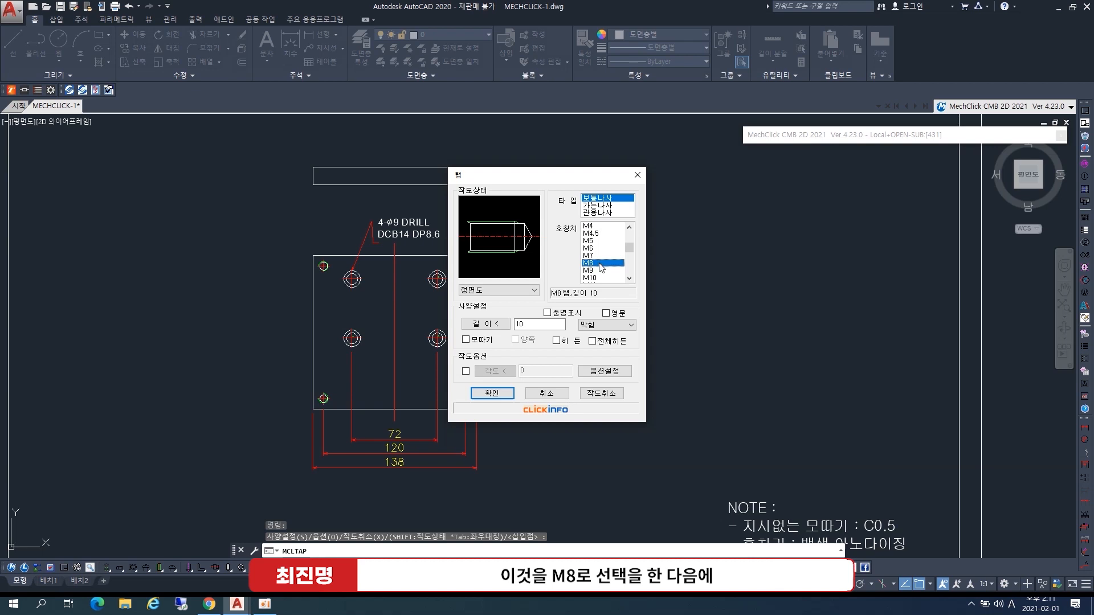
{"action": "left_click_drag", "start_coordinate": [597, 178], "coordinate": [834, 180]}
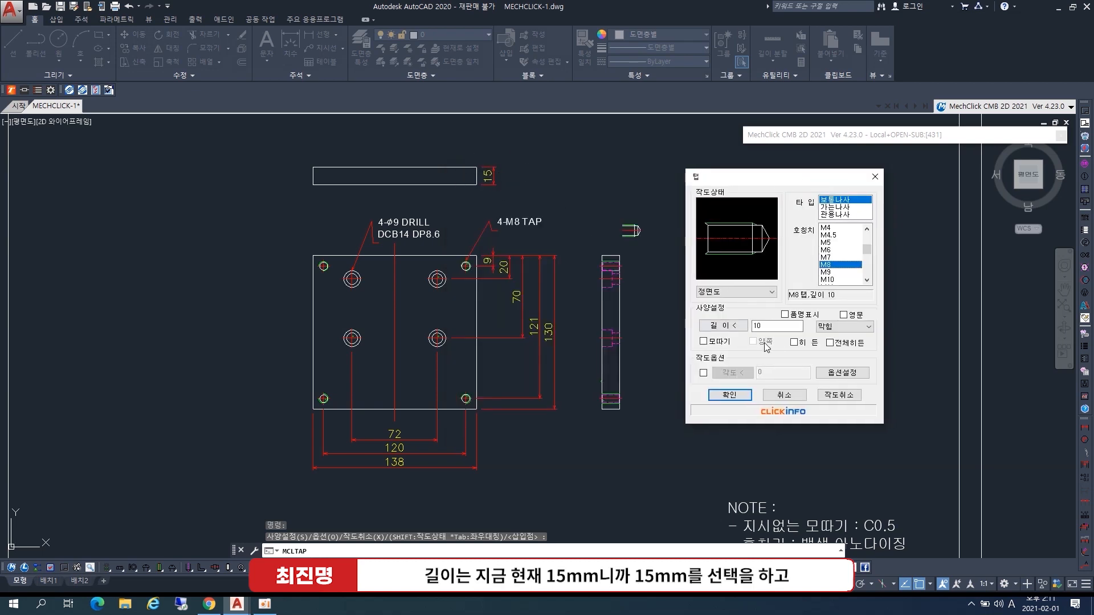
{"action": "double_click", "coordinate": [776, 327]}
{"action": "type", "text": "15"}
{"action": "left_click", "coordinate": [849, 326]}
{"action": "left_click", "coordinate": [852, 344]}
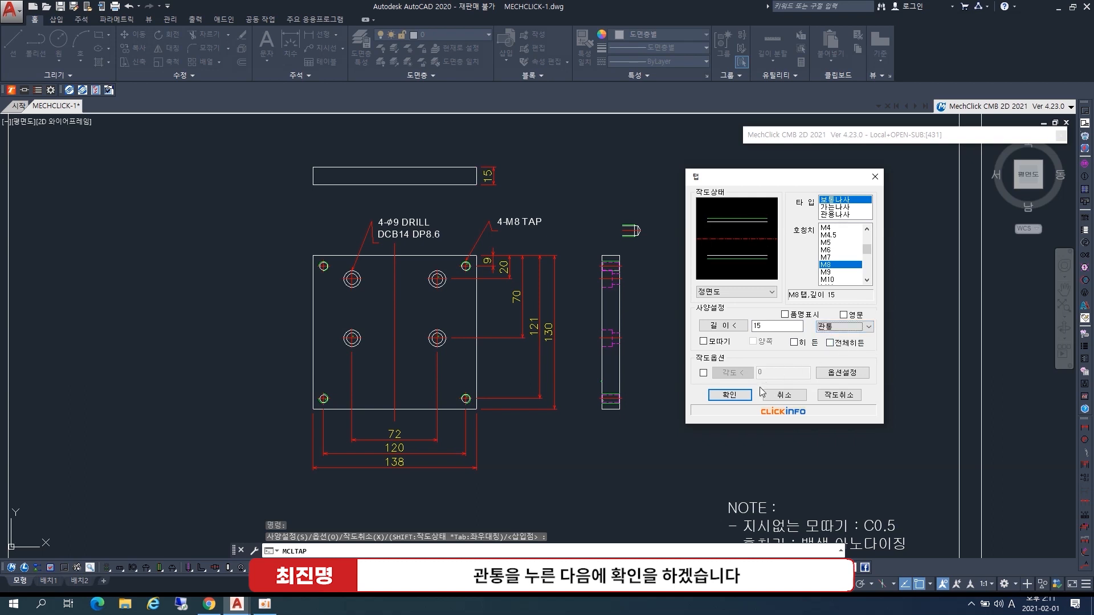
{"action": "left_click", "coordinate": [731, 397]}
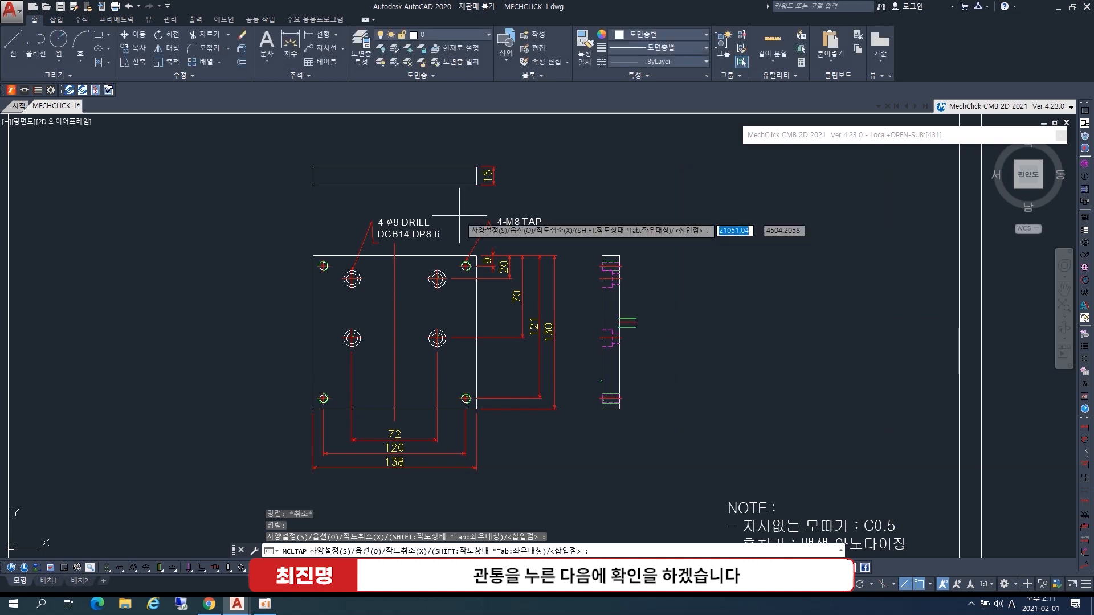
- Insert the M8 tap at both ends of the 15 mm thick edge view above the plate, aligned with the corner taps
{"action": "scroll", "coordinate": [336, 161], "scroll_direction": "up", "scroll_amount": 4}
{"action": "left_click", "coordinate": [298, 178]}
{"action": "key", "text": "Return"}
{"action": "key", "text": "Return"}
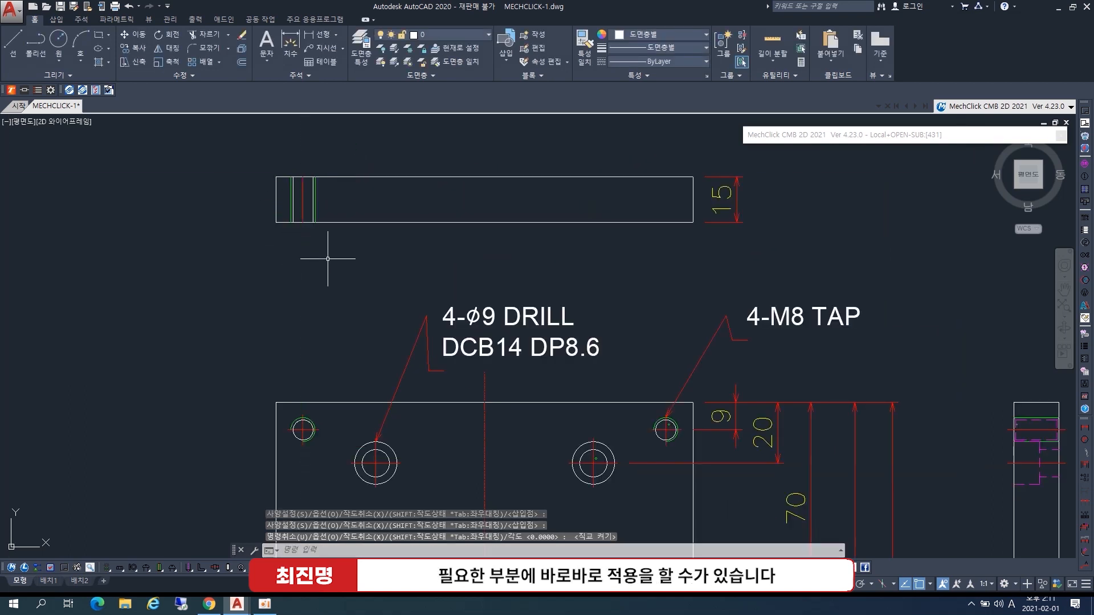
{"action": "left_click", "coordinate": [666, 177]}
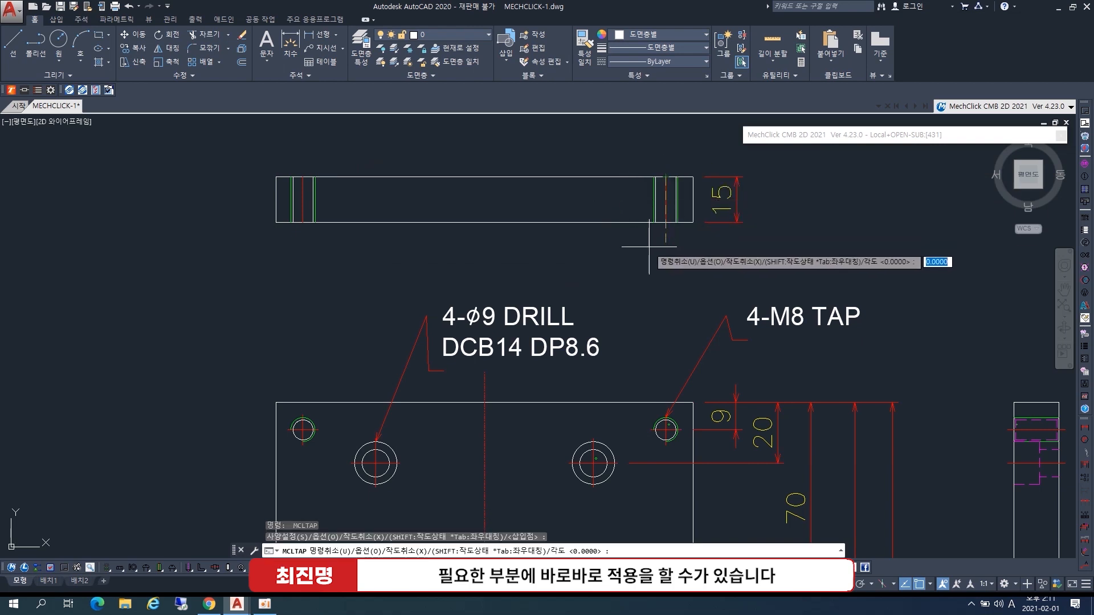
{"action": "key", "text": "Return"}
- Configure a bolt counterbore (볼트 자리파기) of type 카운터보링 with nominal size M8 and length 15 mm
{"action": "scroll", "coordinate": [684, 274], "scroll_direction": "down", "scroll_amount": 2}
{"action": "middle_click_drag", "start_coordinate": [684, 274], "coordinate": [552, 223]}
{"action": "left_click", "coordinate": [924, 291]}
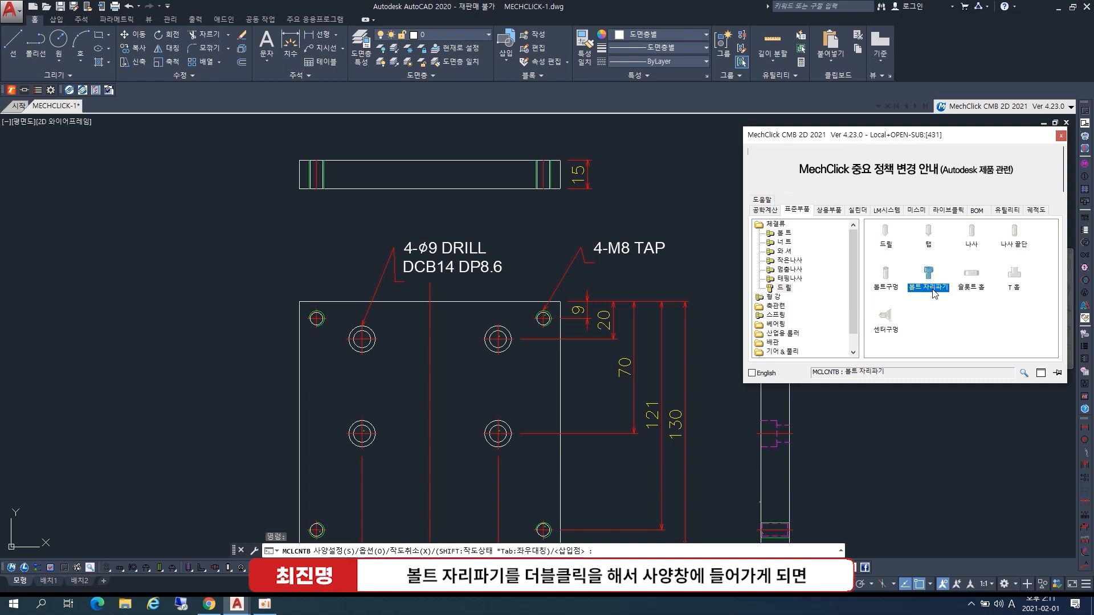
{"action": "right_click", "coordinate": [708, 245]}
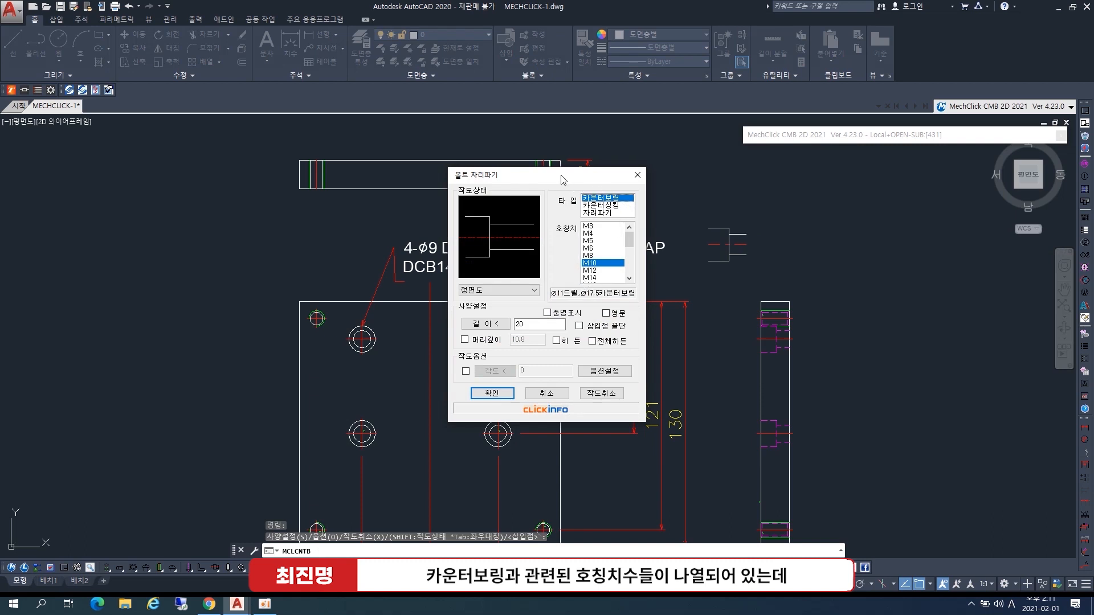
{"action": "left_click_drag", "start_coordinate": [564, 180], "coordinate": [705, 180]}
{"action": "left_click", "coordinate": [735, 256]}
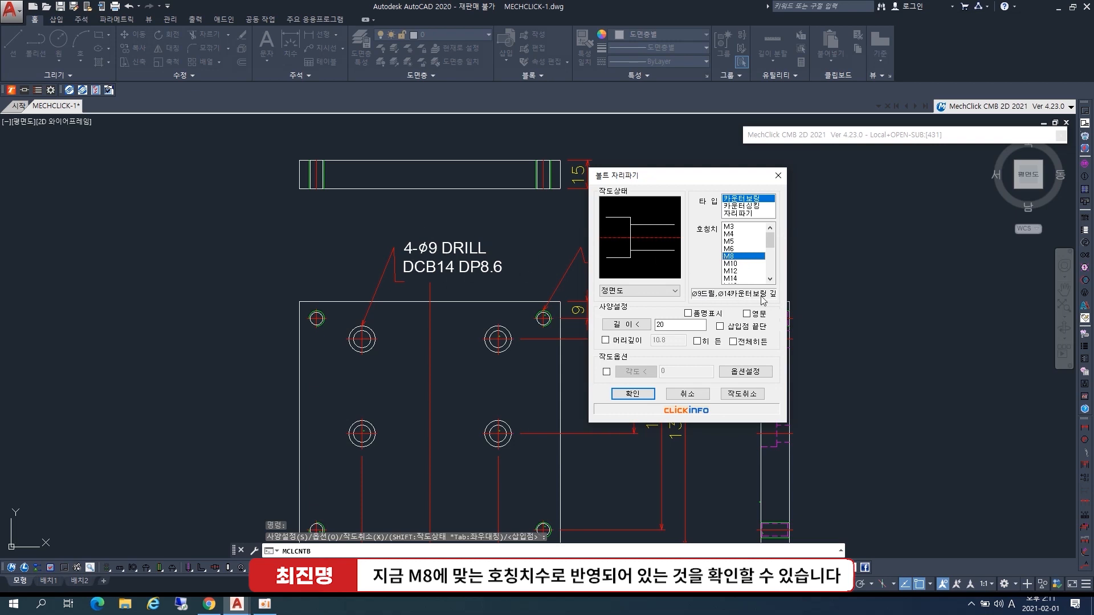
{"action": "double_click", "coordinate": [676, 322]}
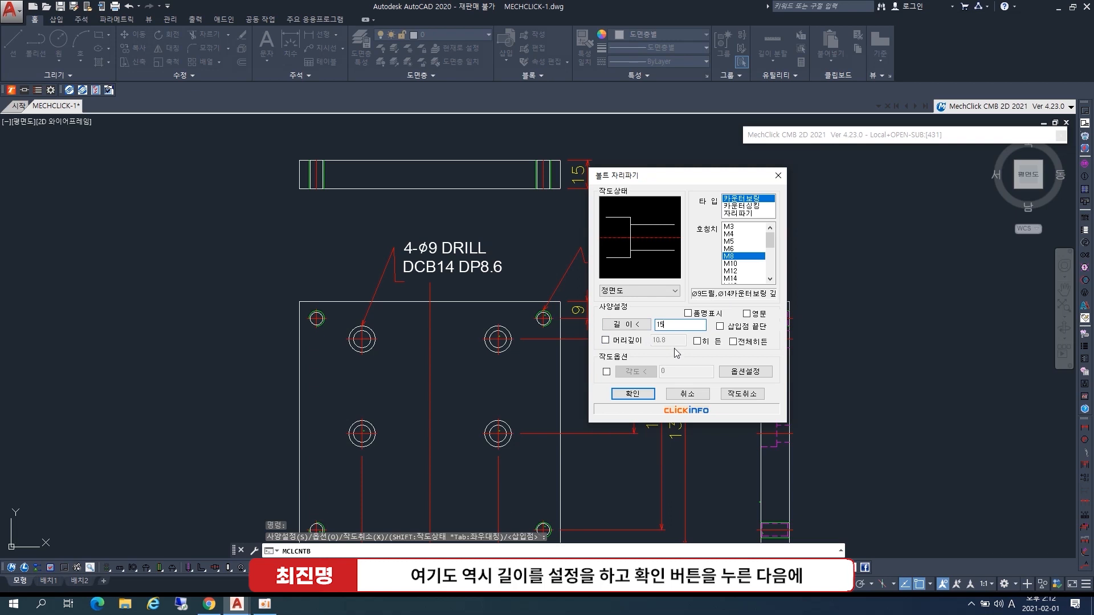
{"action": "left_click", "coordinate": [632, 393]}
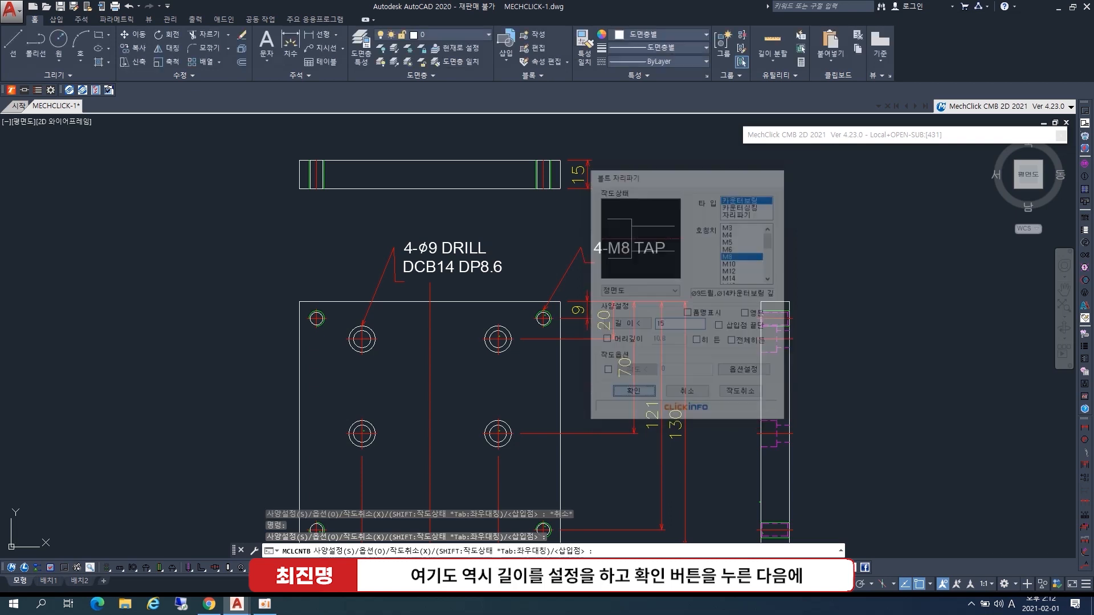
- Insert two M8 counterbores down from the top edge of the plate's edge view, aligned with the Ø9 drilled holes below
{"action": "left_click", "coordinate": [362, 160]}
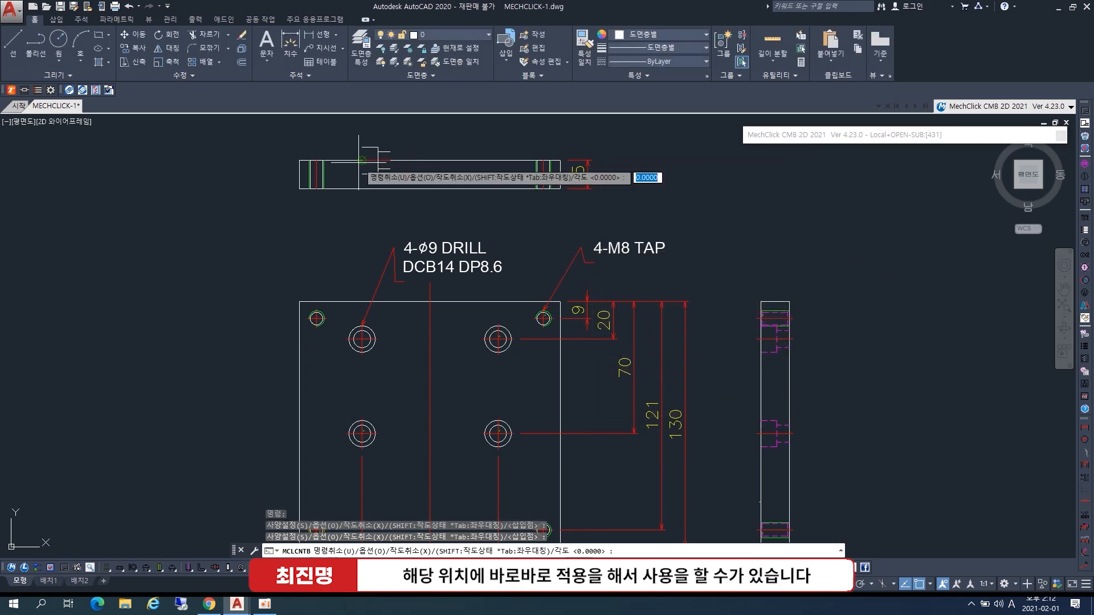
{"action": "left_click", "coordinate": [367, 218]}
{"action": "key", "text": "space"}
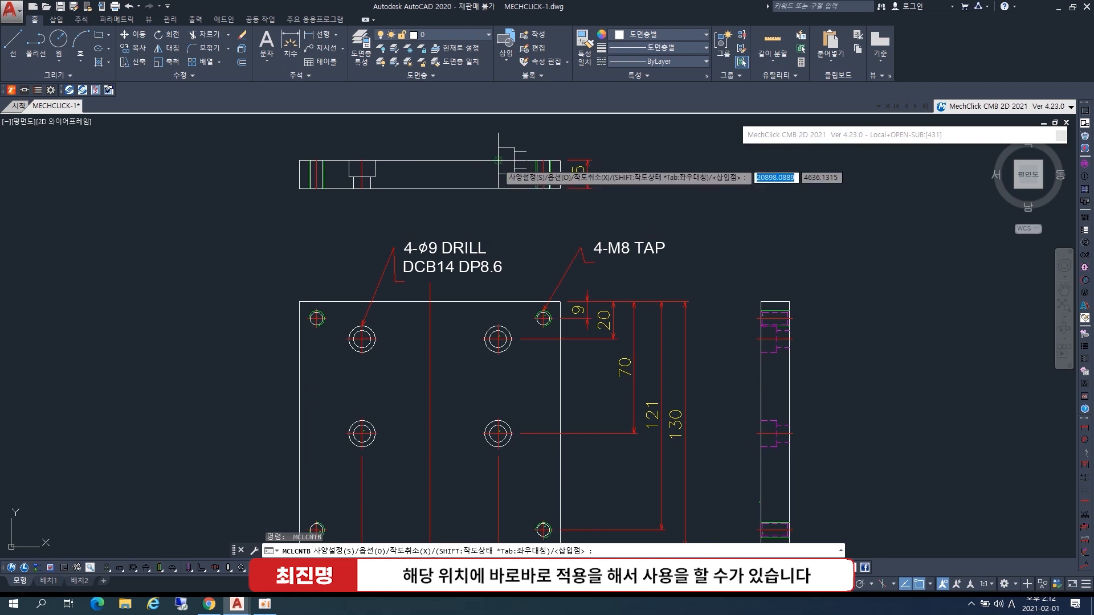
{"action": "left_click", "coordinate": [497, 160]}
{"action": "left_click", "coordinate": [498, 211]}
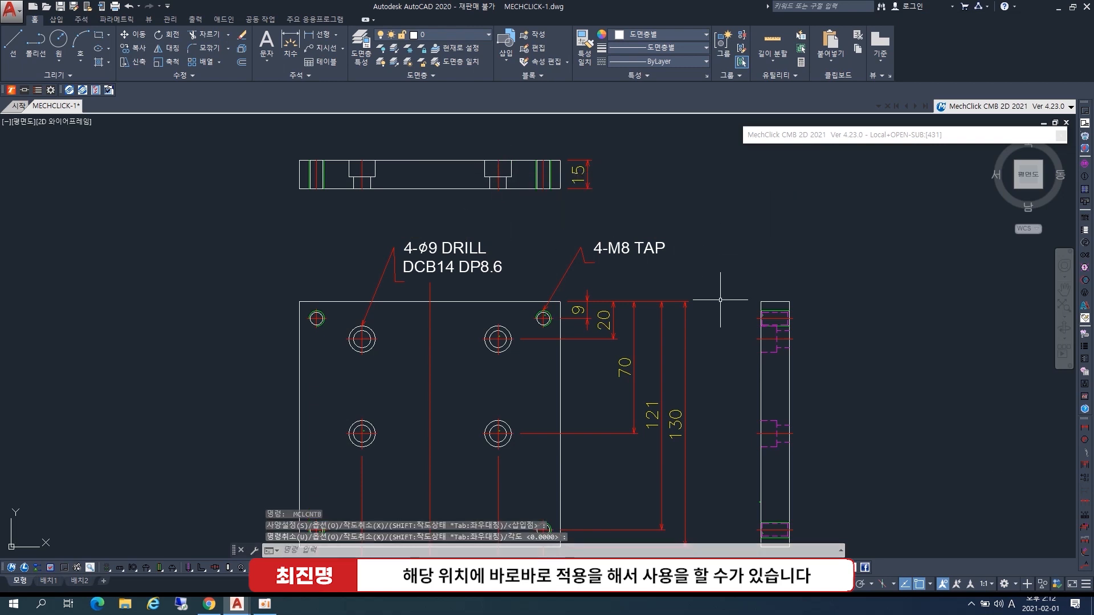
{"action": "scroll", "coordinate": [758, 308], "scroll_direction": "down", "scroll_amount": 3}
{"action": "mouse_move", "coordinate": [868, 142]}
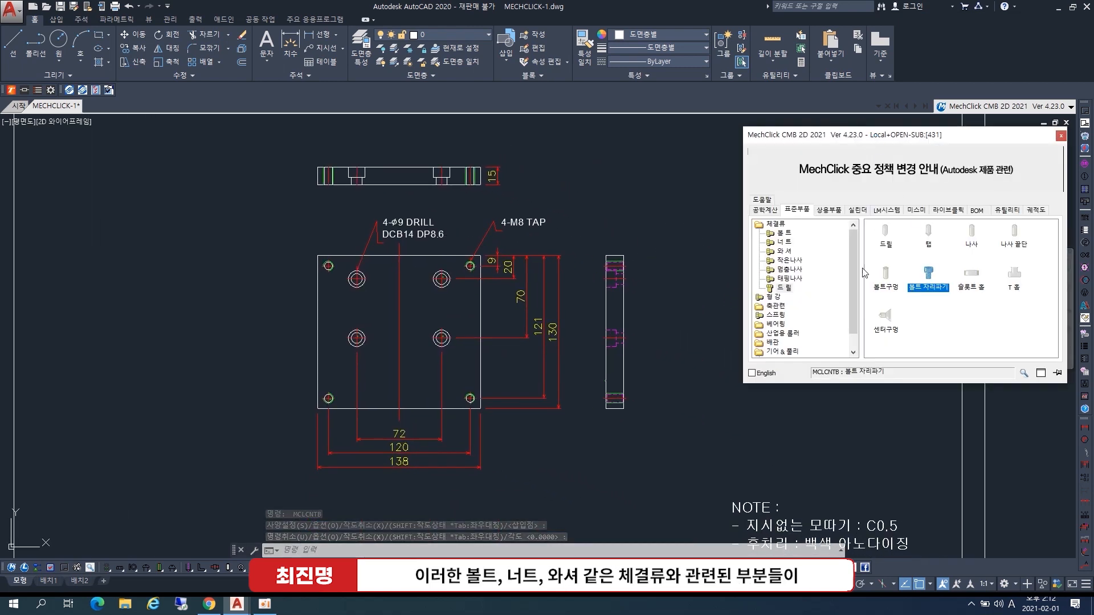
{"action": "left_click", "coordinate": [784, 243]}
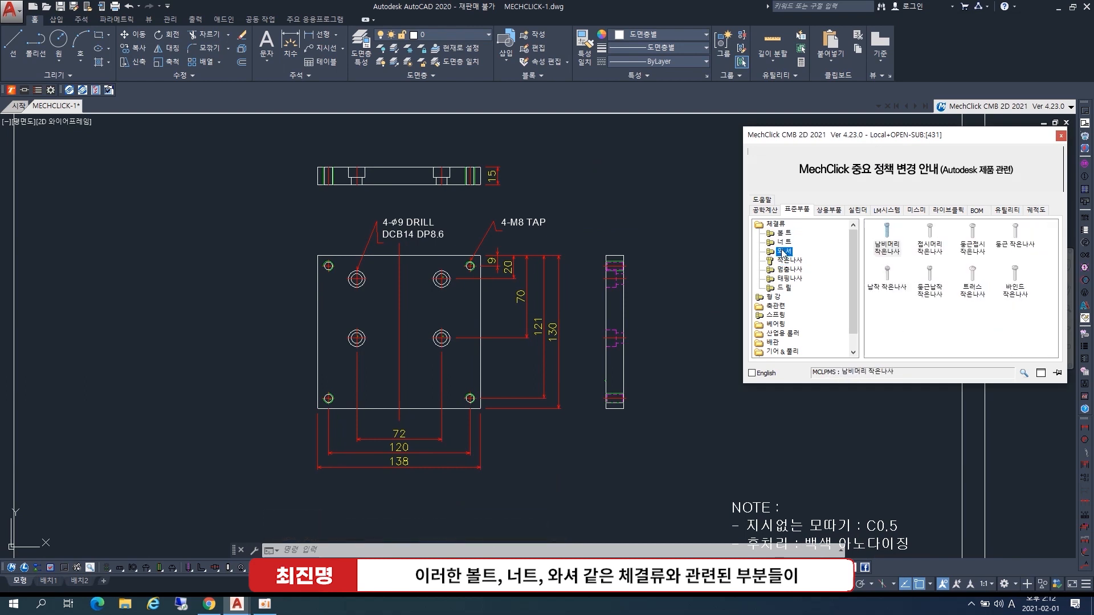
{"action": "left_click", "coordinate": [786, 235]}
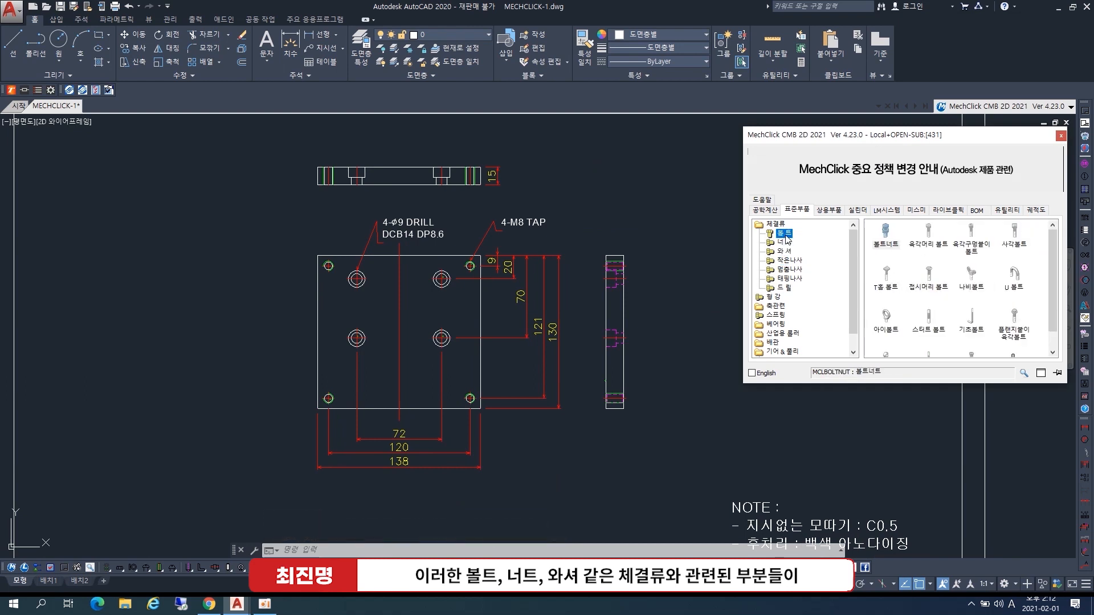
{"action": "left_click", "coordinate": [929, 247]}
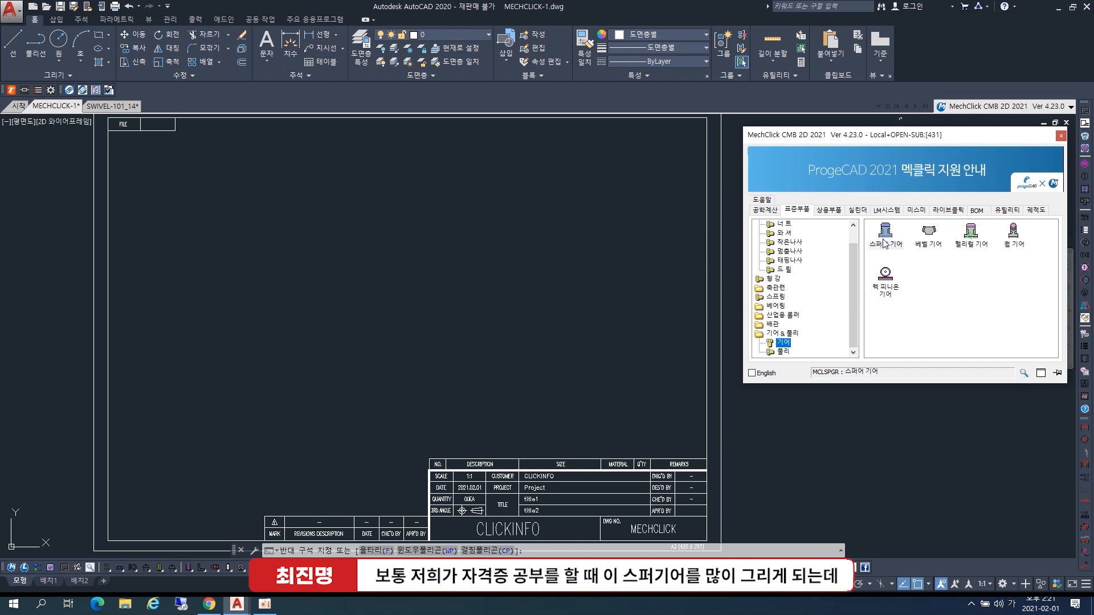
- Configure a spur gear pair with 35 and 20 teeth, module 3, face width 30, bores 15 and 10, keyways and dimensions
{"action": "double_click", "coordinate": [886, 233]}
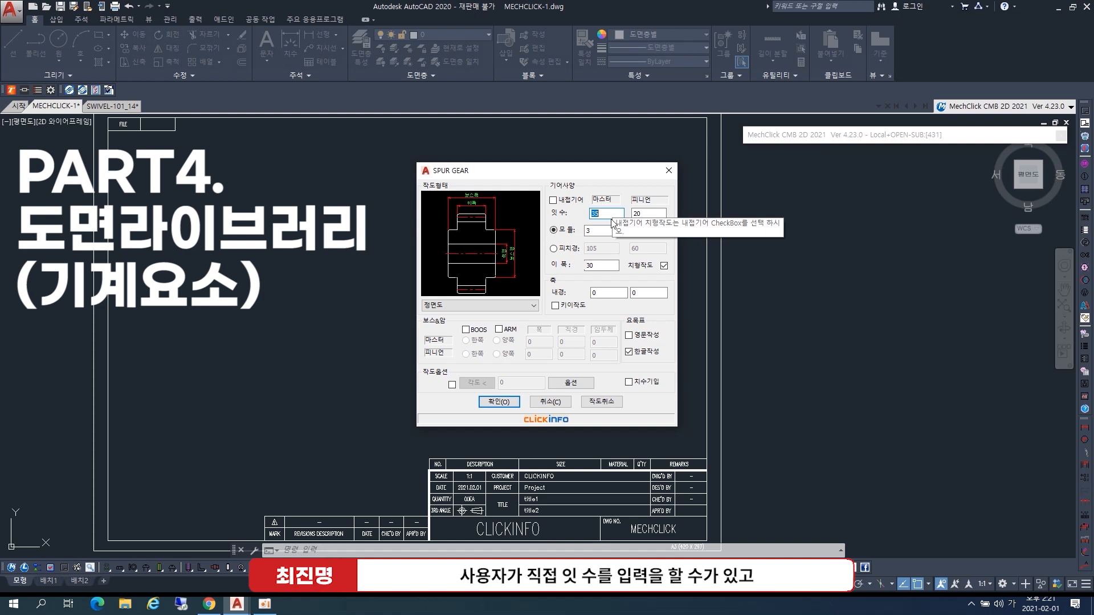
{"action": "double_click", "coordinate": [659, 214]}
{"action": "double_click", "coordinate": [601, 231]}
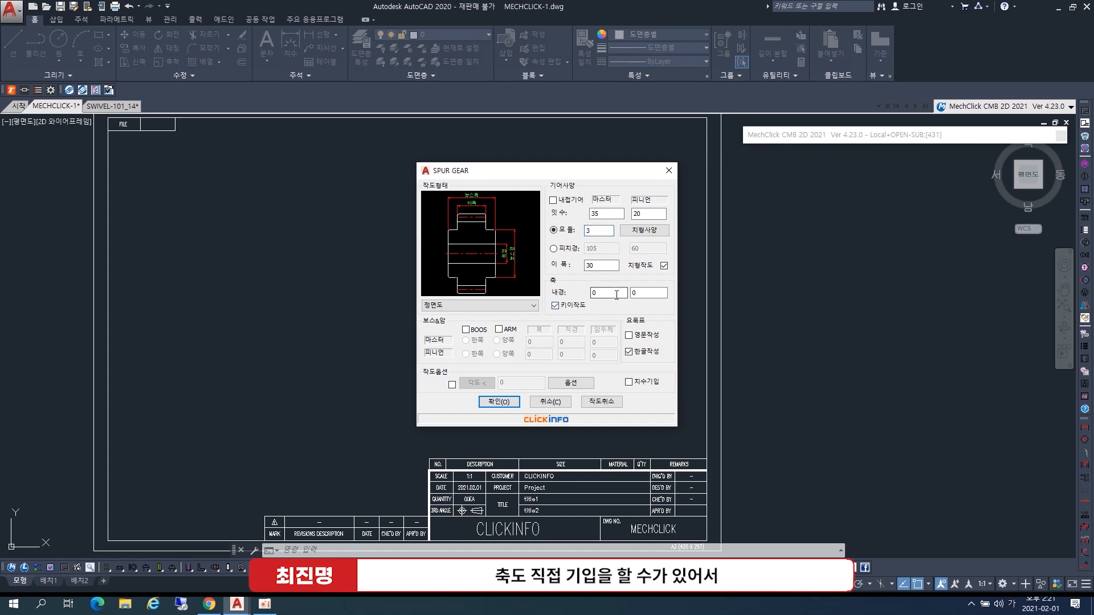
{"action": "key", "text": "Tab"}
{"action": "type", "text": "10"}
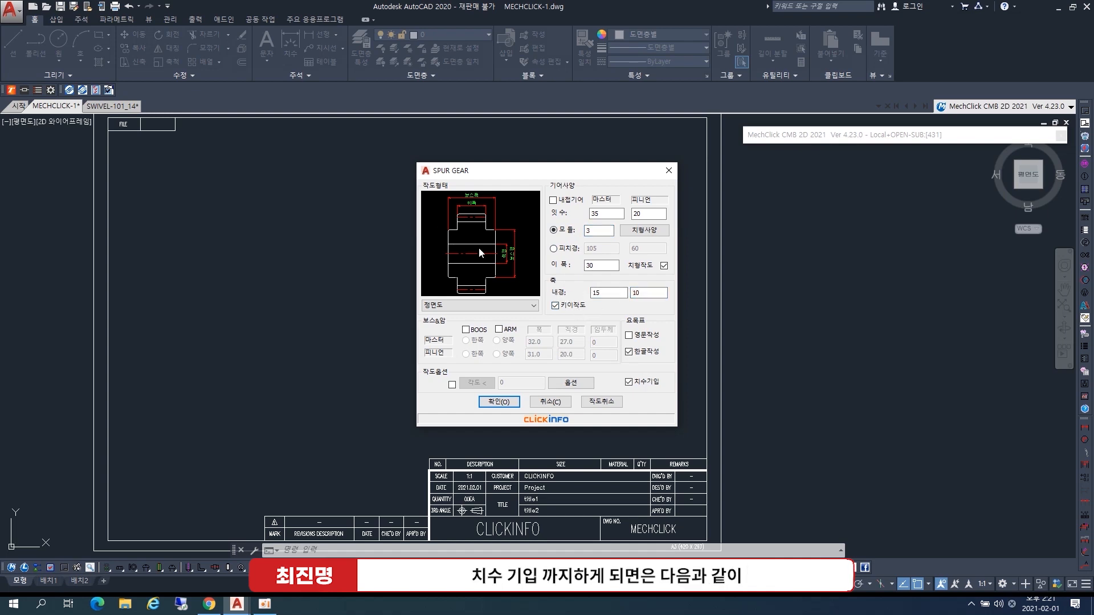
{"action": "left_click", "coordinate": [506, 401]}
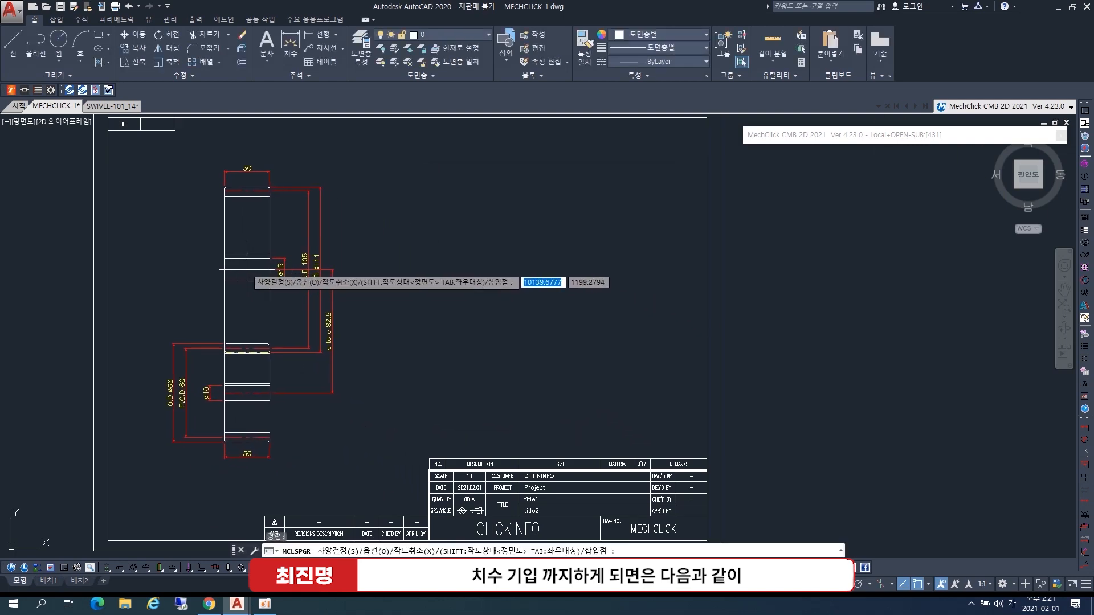
- Place the spur gear pair's dimensioned front view in the sheet's left part and its toothed side view beside it
{"action": "left_click", "coordinate": [219, 257]}
{"action": "left_click", "coordinate": [364, 239]}
{"action": "key", "text": "Return"}
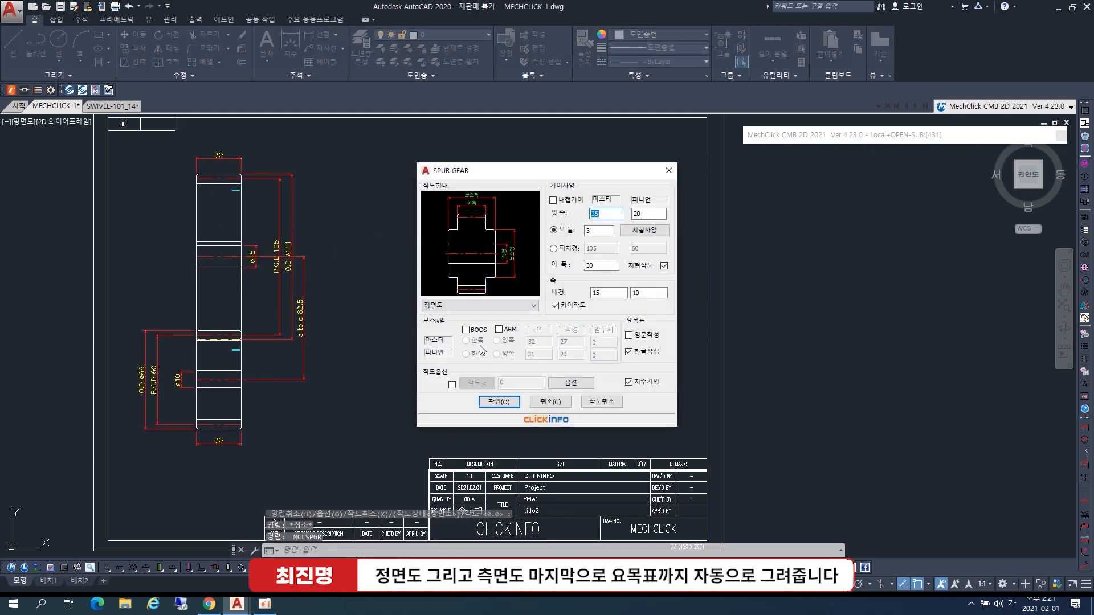
{"action": "left_click", "coordinate": [507, 402]}
{"action": "left_click", "coordinate": [392, 254]}
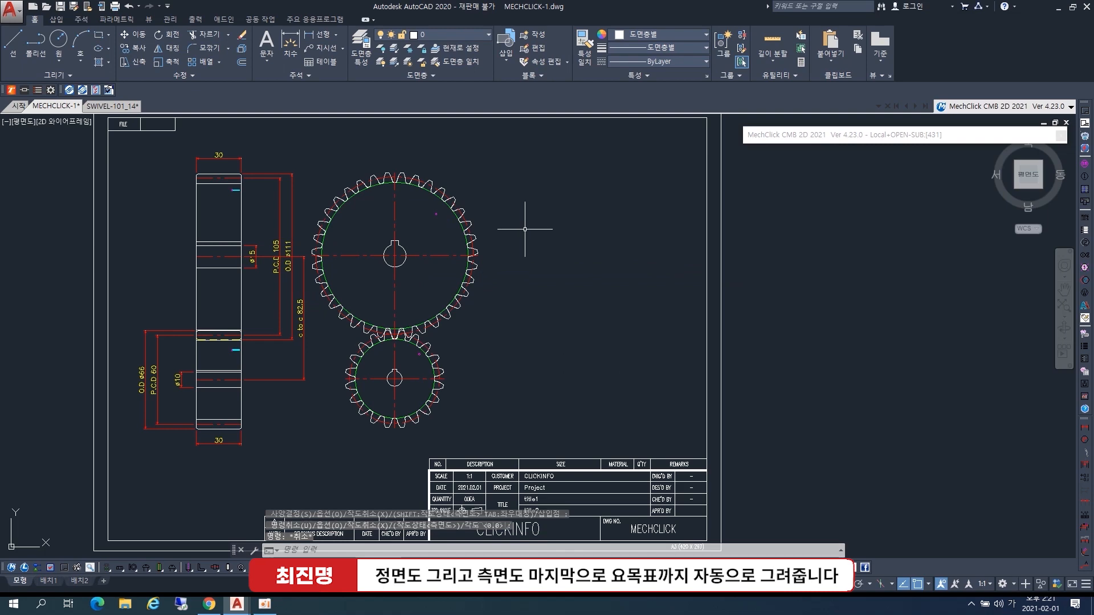
{"action": "key", "text": "Escape"}
- Insert the spur gear specification table (요목표) beside the gears' side view, above the title block
{"action": "key", "text": "Return"}
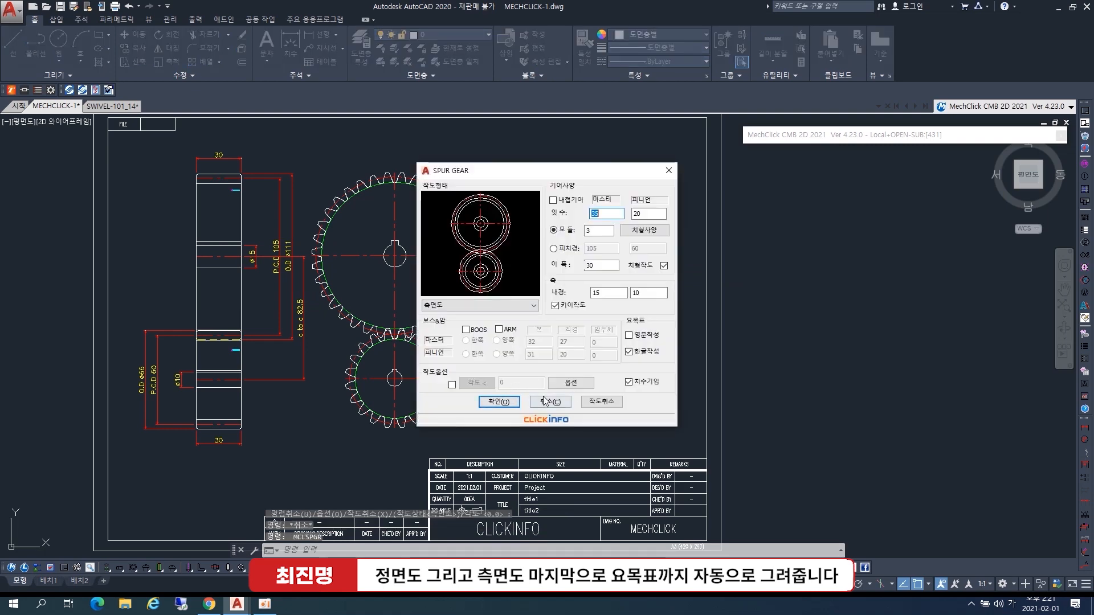
{"action": "left_click", "coordinate": [502, 403]}
{"action": "left_click", "coordinate": [510, 258]}
{"action": "key", "text": "Escape"}
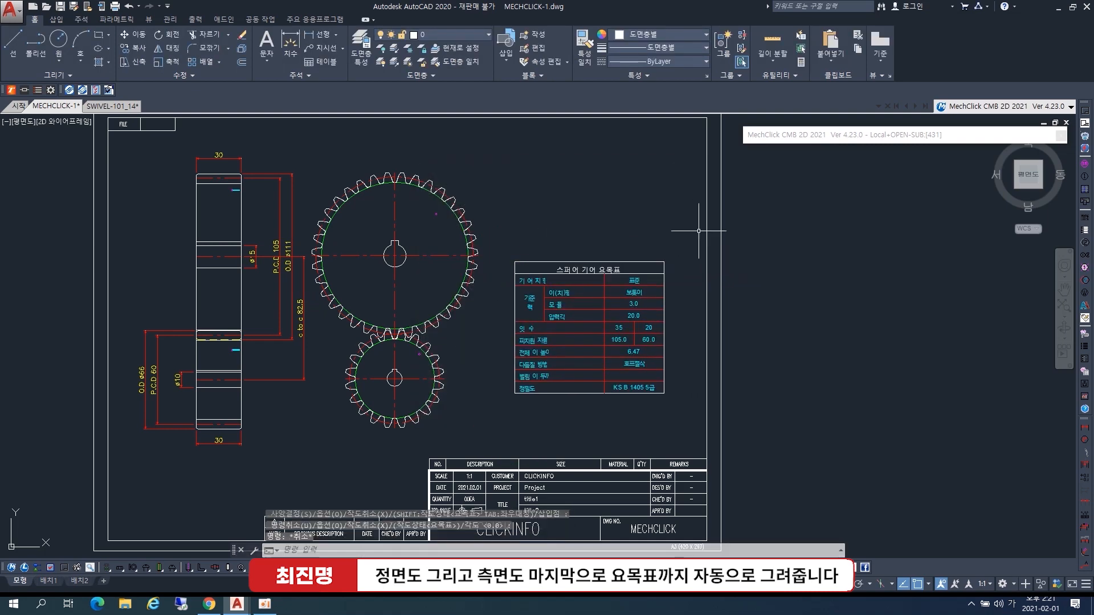
- Paste another blank drawing frame to the right of the spur gear sheet
{"action": "scroll", "coordinate": [305, 319], "scroll_direction": "down", "scroll_amount": 2}
{"action": "key", "text": "ctrl+v"}
{"action": "left_click", "coordinate": [565, 463]}
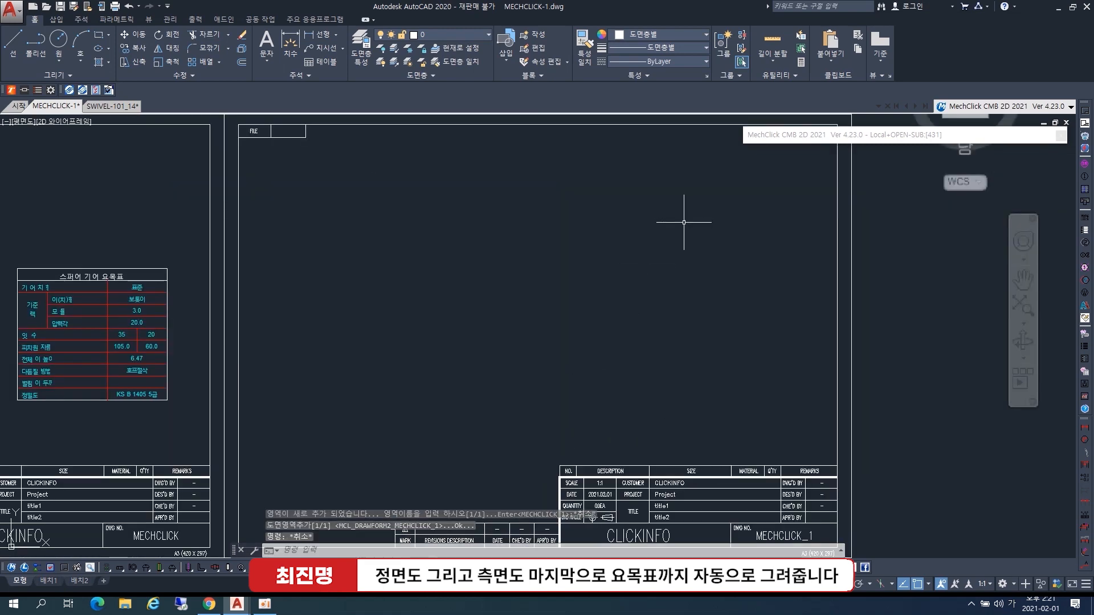
- Start a roller chain sprocket drawing from the pulley parts in Double form, enabling tooth profile and chain drawing with both values 0
{"action": "mouse_move", "coordinate": [805, 140]}
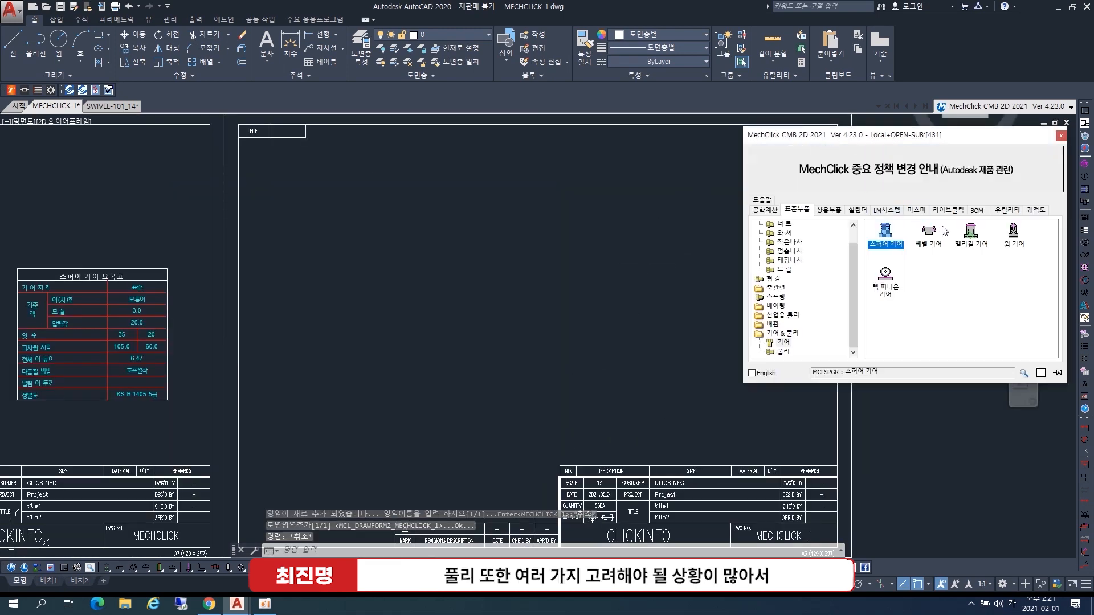
{"action": "left_click", "coordinate": [804, 352]}
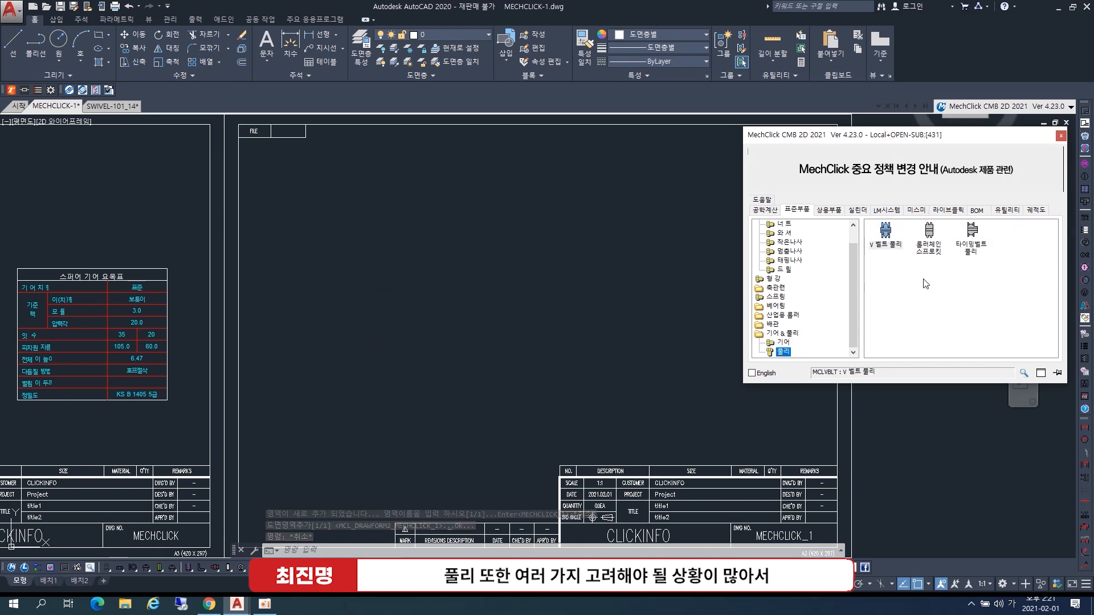
{"action": "double_click", "coordinate": [930, 245]}
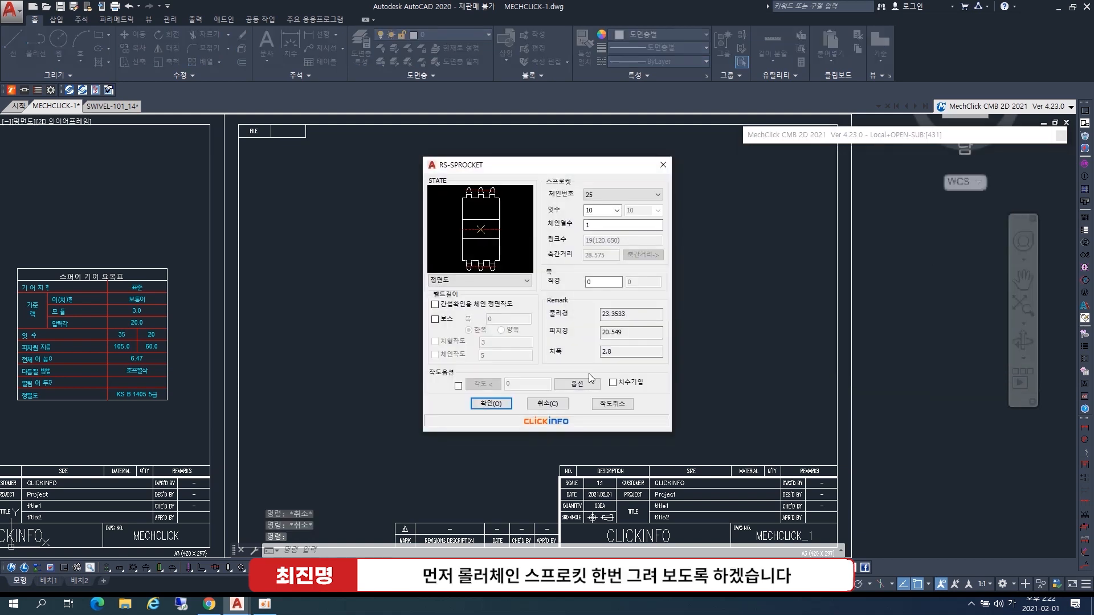
{"action": "left_click", "coordinate": [473, 251]}
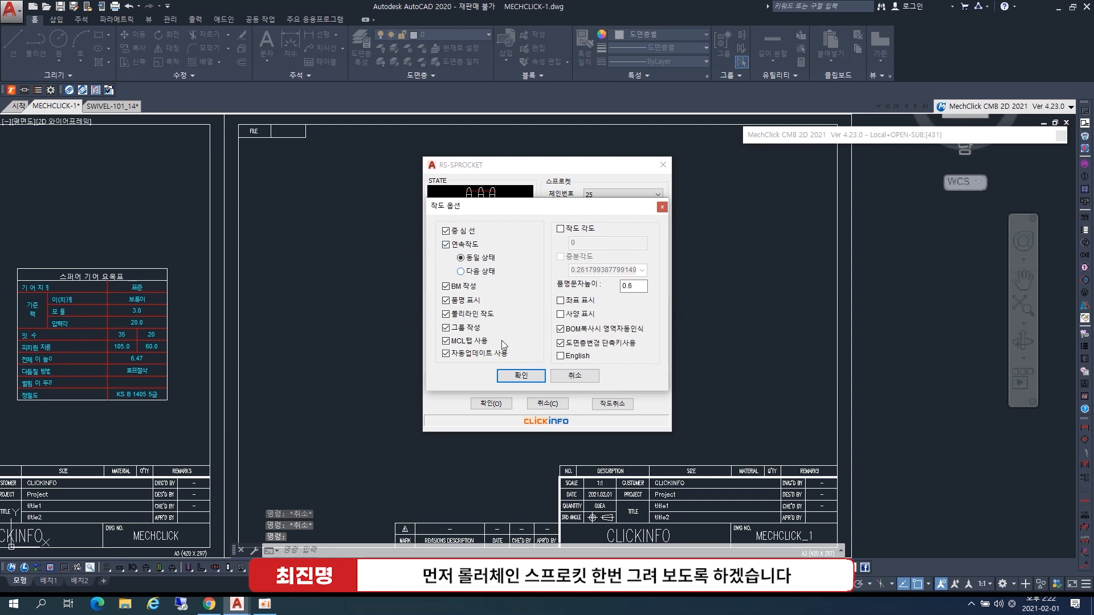
{"action": "key", "text": "Return"}
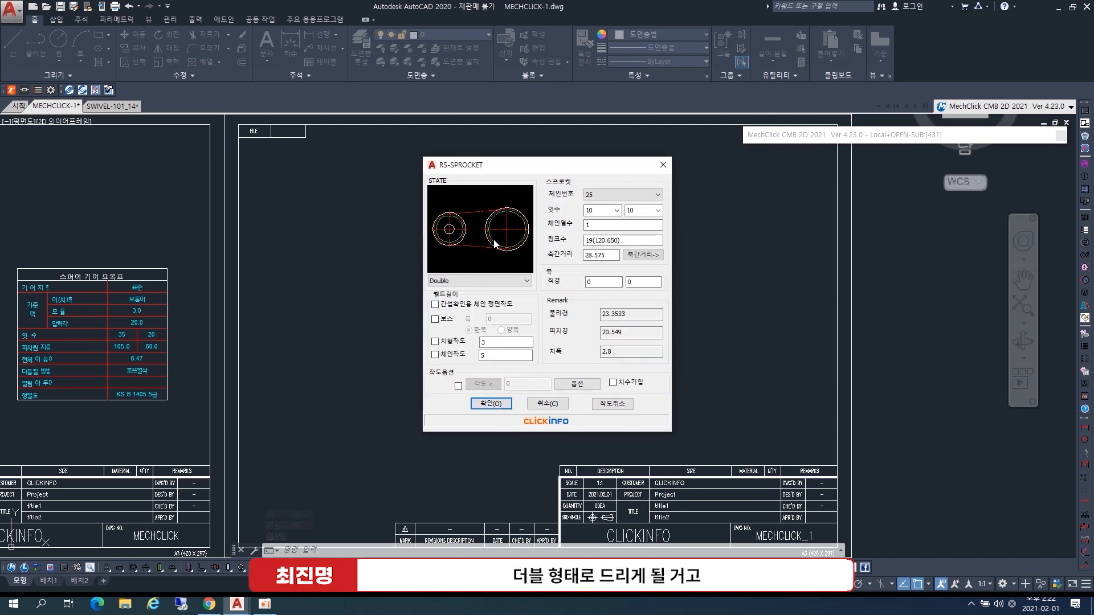
{"action": "left_click", "coordinate": [458, 345]}
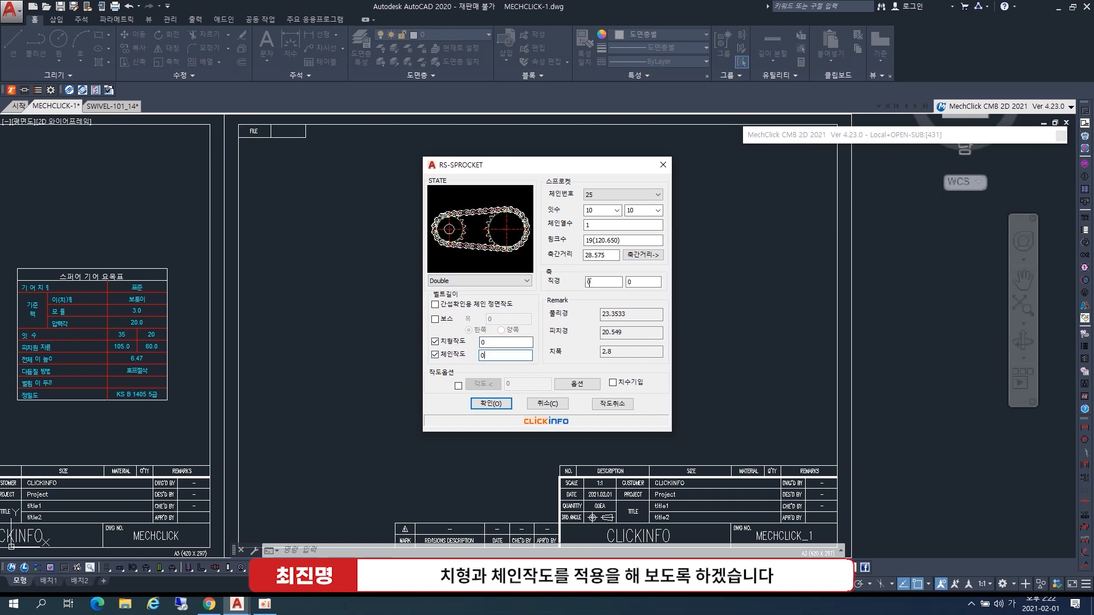
- Pick a horizontal shaft centre distance of about 149 mm in the blank sheet, set 3 chain rows and enable dimensioning
{"action": "left_click", "coordinate": [642, 254]}
{"action": "left_click", "coordinate": [387, 317]}
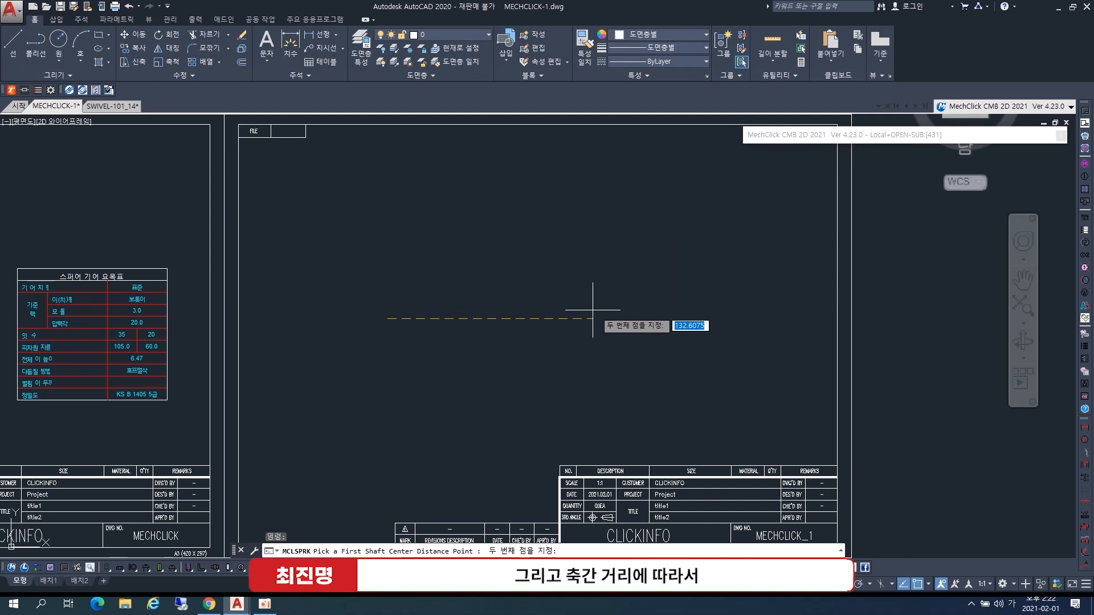
{"action": "left_click", "coordinate": [607, 311]}
{"action": "left_click_drag", "start_coordinate": [586, 240], "coordinate": [636, 239]}
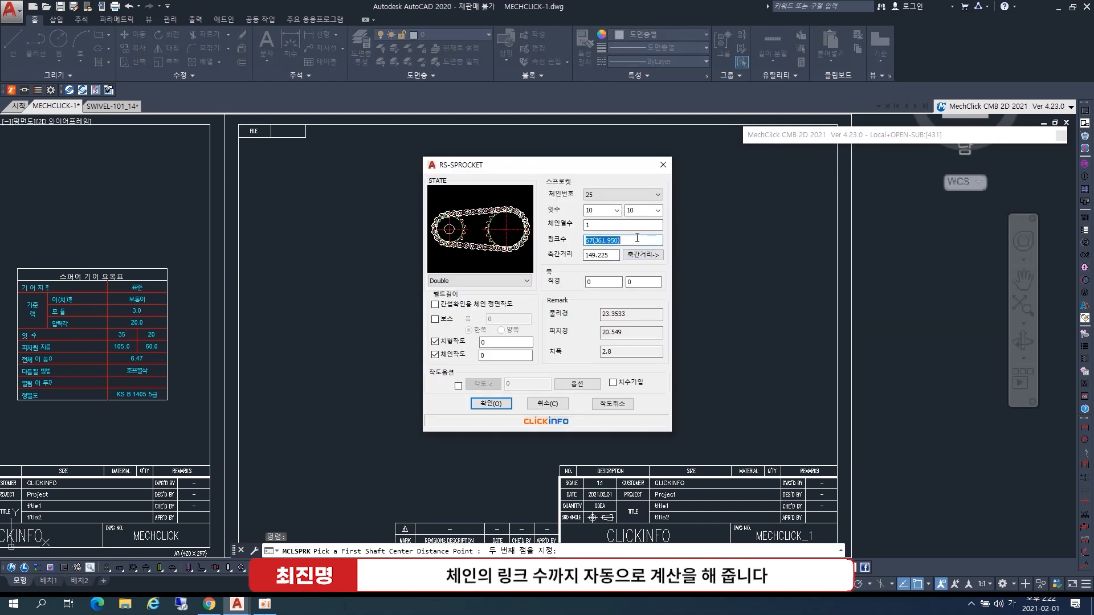
{"action": "double_click", "coordinate": [604, 225]}
{"action": "type", "text": "3"}
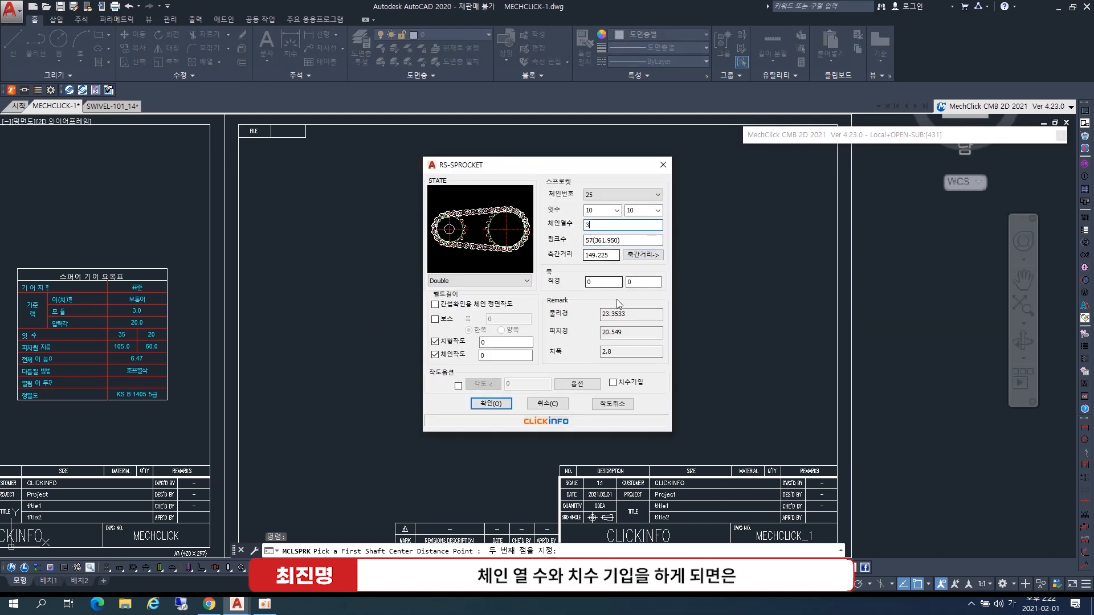
{"action": "left_click", "coordinate": [613, 383]}
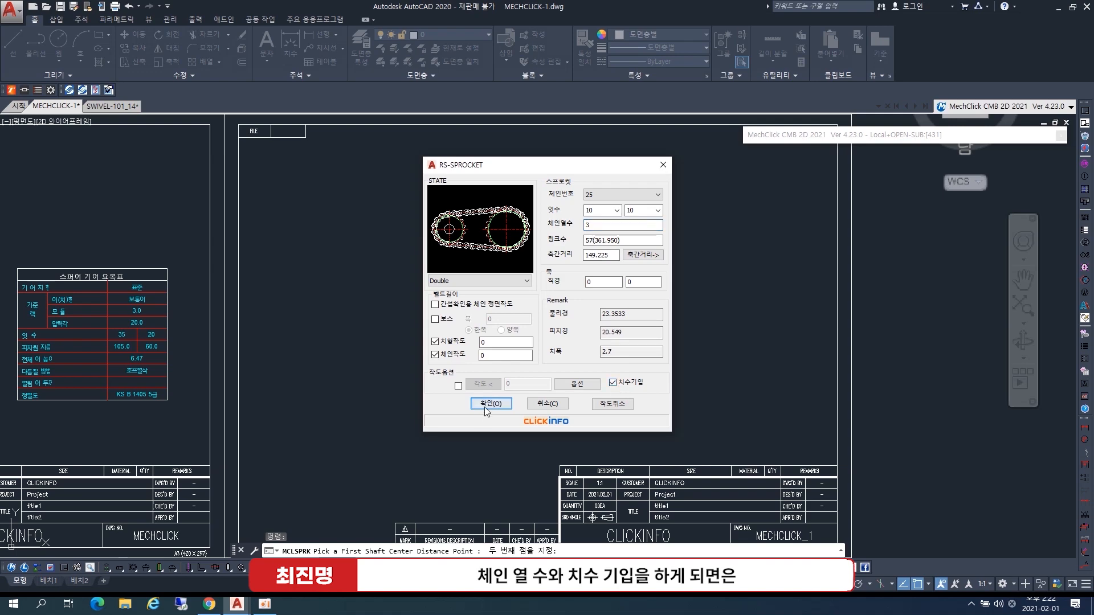
- Place the dimensioned double sprocket chain view, its top view above it, and the single sprocket's 정면도 view to their right
{"action": "left_click", "coordinate": [489, 403]}
{"action": "left_click", "coordinate": [341, 308]}
{"action": "key", "text": "Return"}
{"action": "left_click", "coordinate": [345, 232]}
{"action": "key", "text": "Return"}
{"action": "key", "text": "shift"}
{"action": "left_click", "coordinate": [656, 259]}
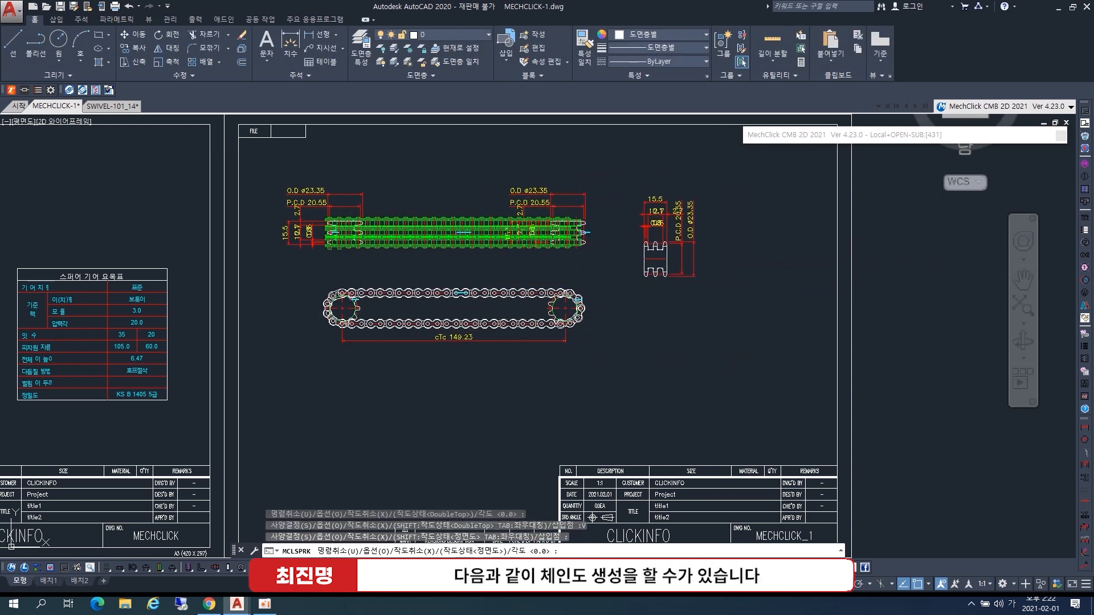
{"action": "key", "text": "Return"}
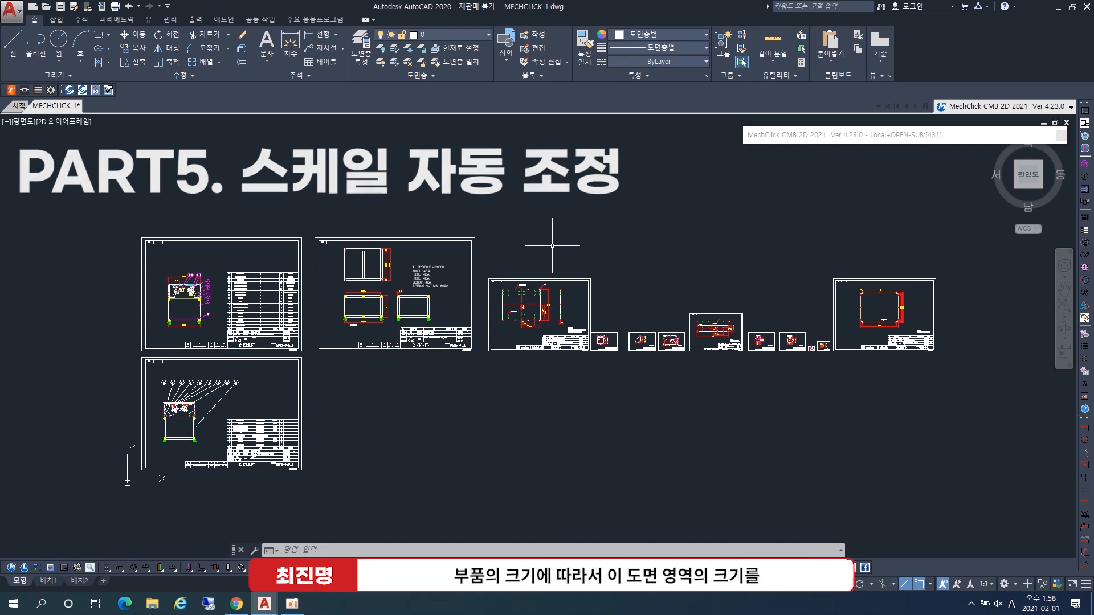
- Examine how the drawing frames of SWIVEL-101_21, SWIVEL-101_20 and the neighbouring small parts are sized to their contents
{"action": "left_click", "coordinate": [459, 240]}
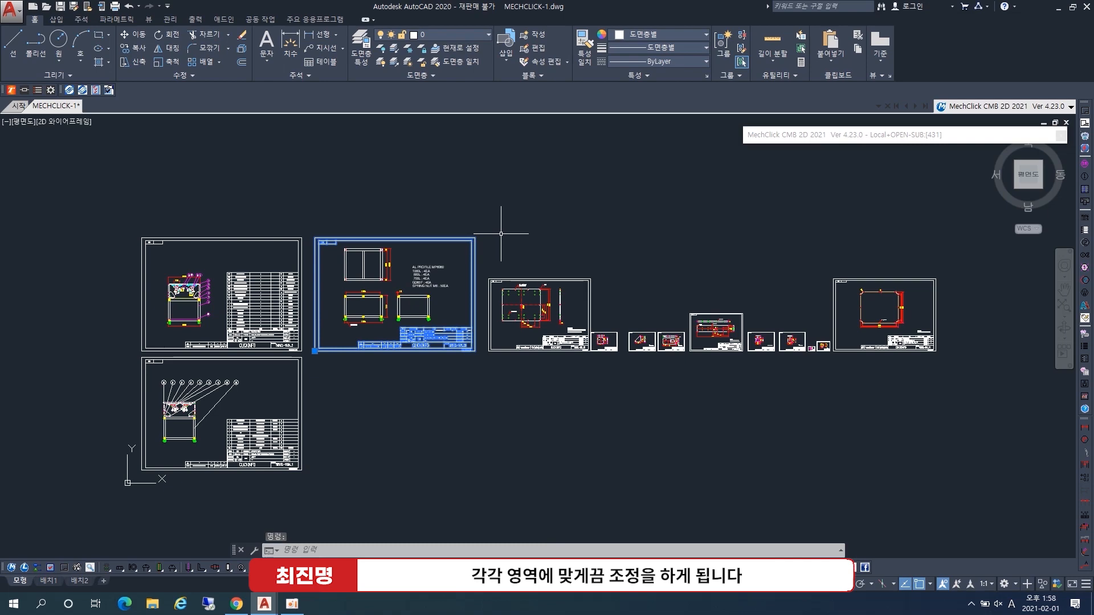
{"action": "scroll", "coordinate": [555, 302], "scroll_direction": "up", "scroll_amount": 8}
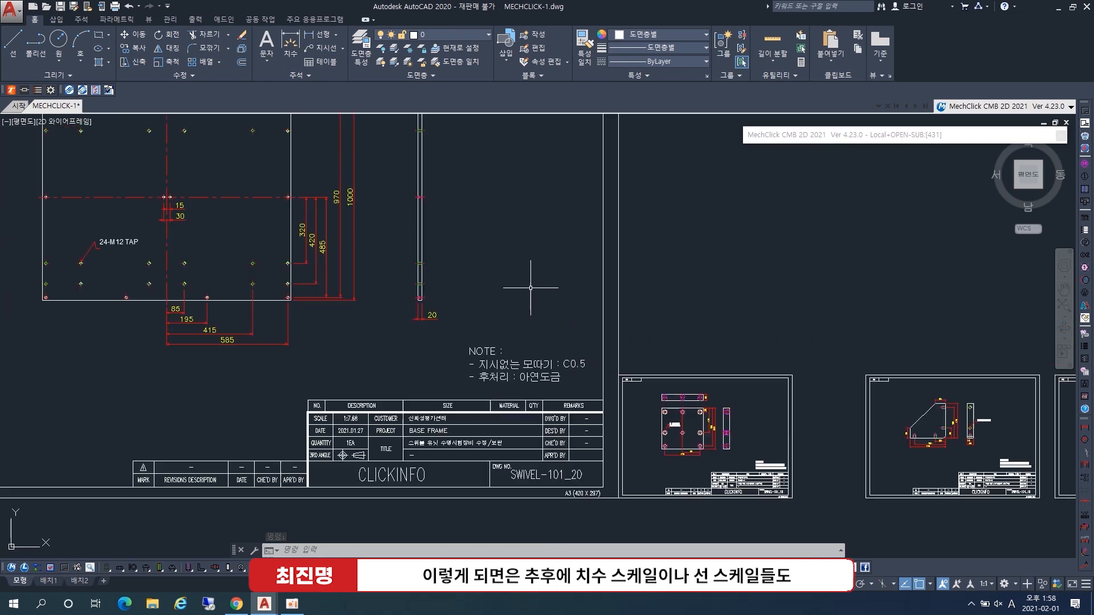
{"action": "middle_click_drag", "start_coordinate": [548, 328], "coordinate": [553, 328]}
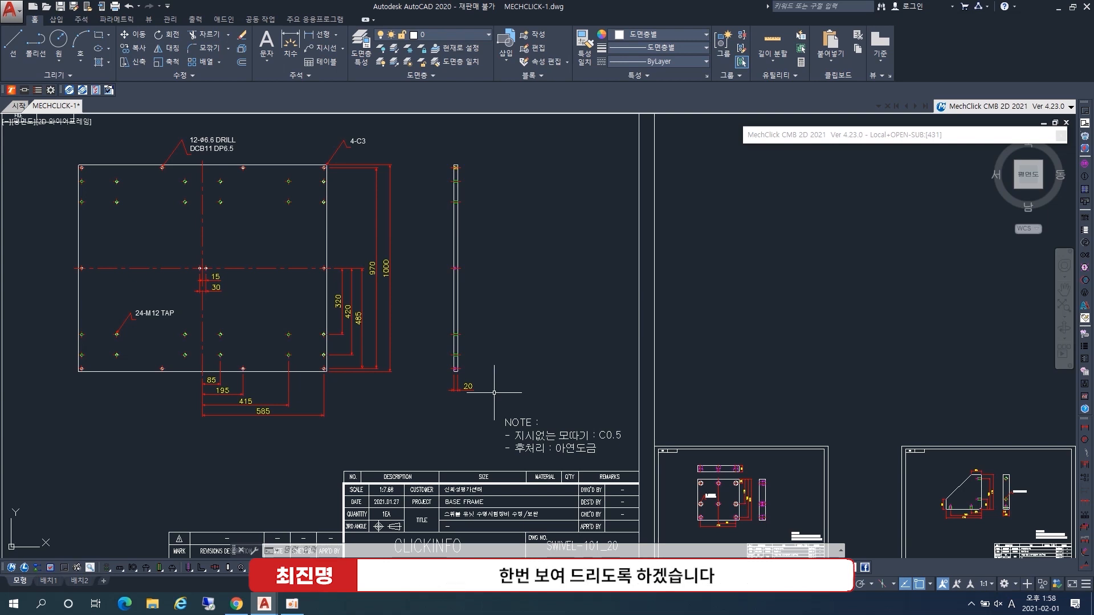
{"action": "scroll", "coordinate": [496, 393], "scroll_direction": "down", "scroll_amount": 3}
{"action": "scroll", "coordinate": [496, 387], "scroll_direction": "up", "scroll_amount": 3}
{"action": "scroll", "coordinate": [500, 371], "scroll_direction": "down", "scroll_amount": 3}
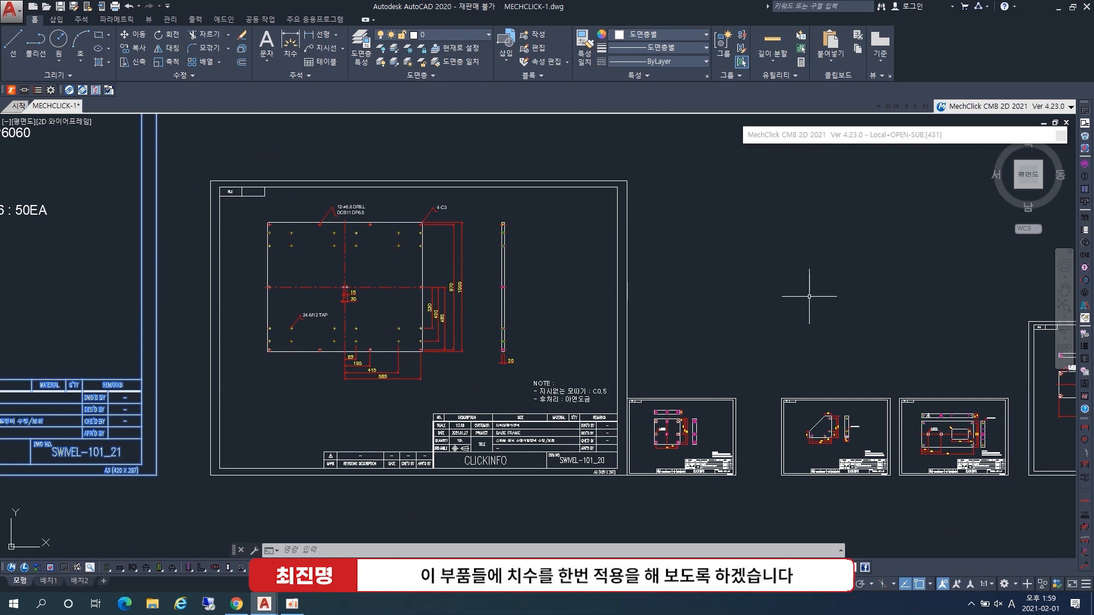
- Dimension the overall width of the large SWIVEL-101_20 plate along its lower edge, below the existing dimensions
{"action": "key", "text": "Escape"}
{"action": "type", "text": "d"}
{"action": "key", "text": "Return"}
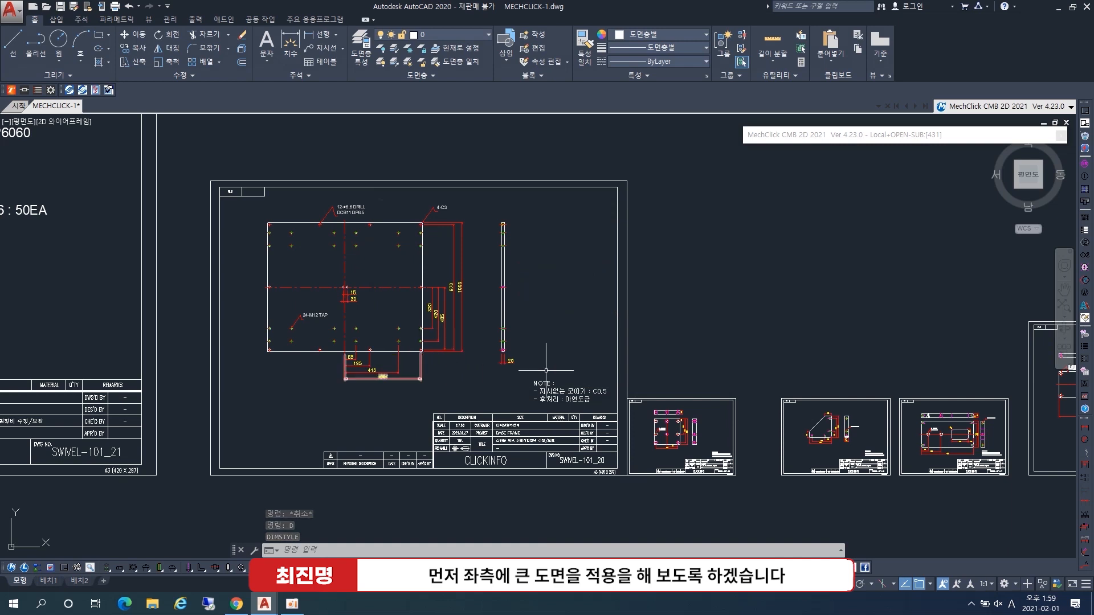
{"action": "left_click", "coordinate": [1085, 431]}
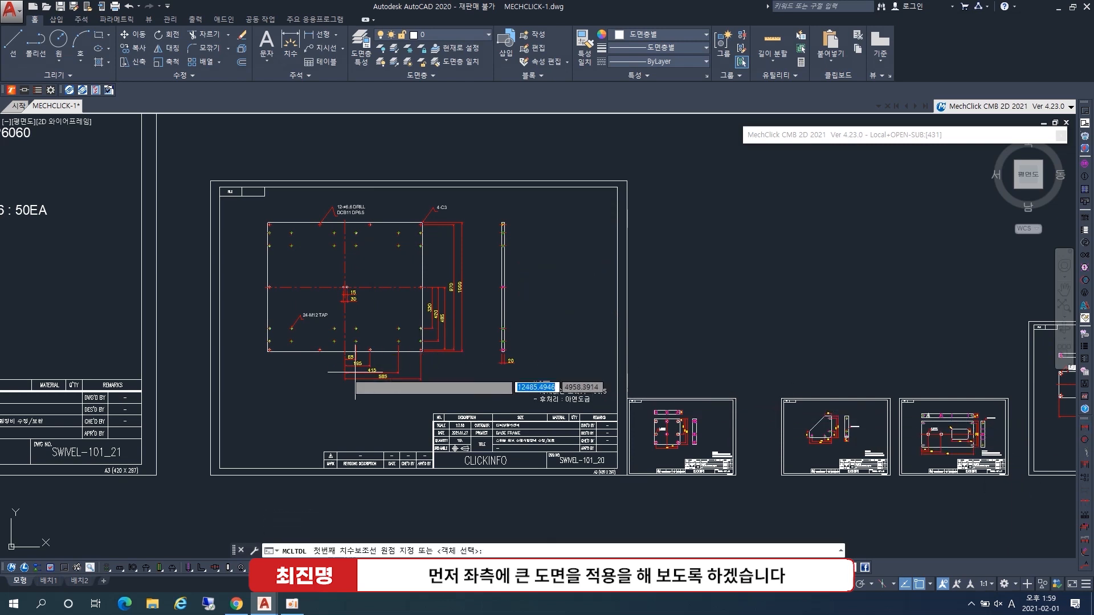
{"action": "key", "text": "Return"}
{"action": "left_click", "coordinate": [298, 351]}
{"action": "key", "text": "Escape"}
{"action": "scroll", "coordinate": [350, 371], "scroll_direction": "up", "scroll_amount": 4}
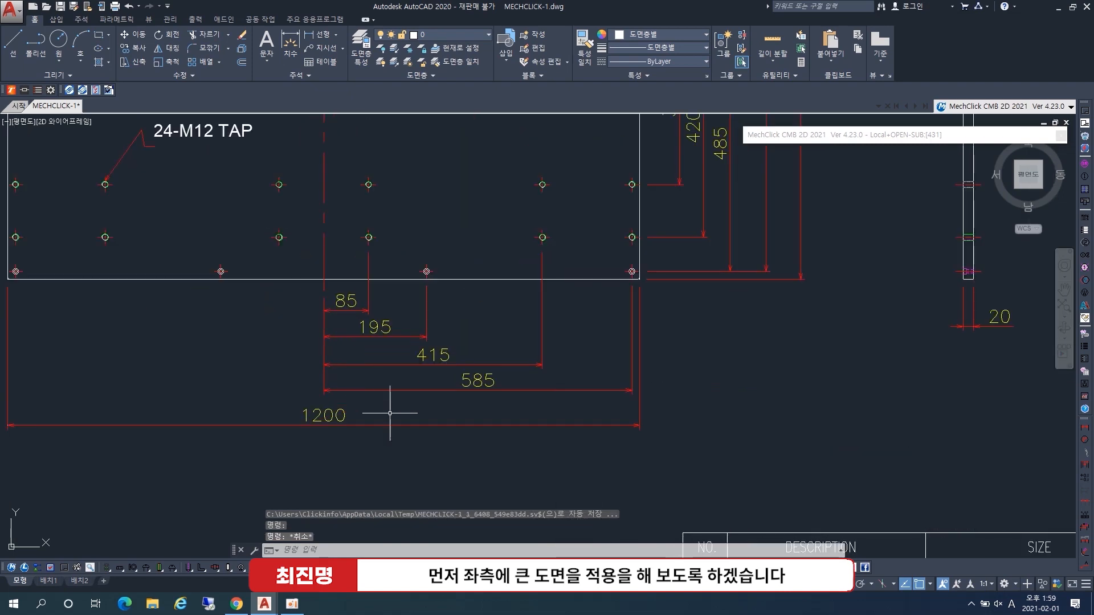
- Dimension the overall width of the small PLATE-A part by its lower edge, placing the dimension below the plate
{"action": "scroll", "coordinate": [357, 397], "scroll_direction": "down", "scroll_amount": 2}
{"action": "middle_click_drag", "start_coordinate": [638, 415], "coordinate": [576, 391]}
{"action": "key", "text": "Return"}
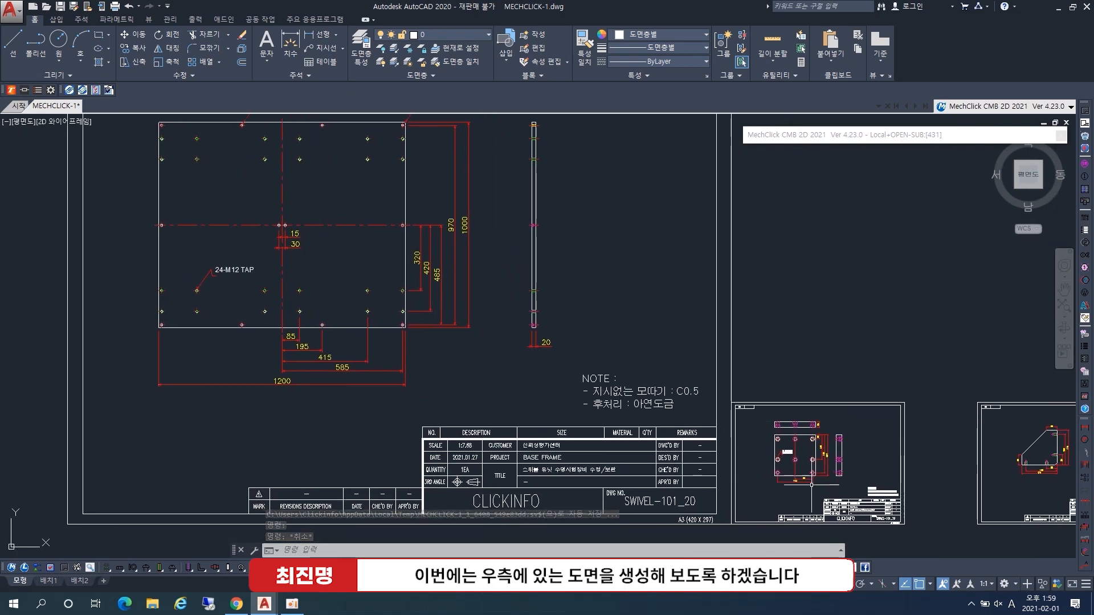
{"action": "scroll", "coordinate": [806, 490], "scroll_direction": "up", "scroll_amount": 4}
{"action": "key", "text": "Return"}
{"action": "left_click", "coordinate": [765, 460]}
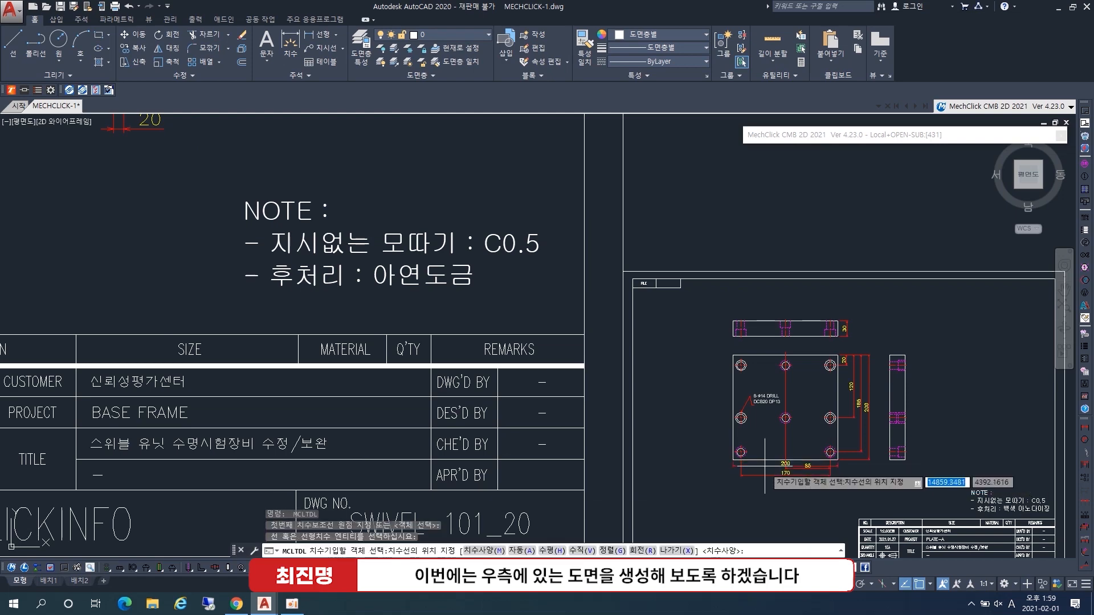
{"action": "left_click", "coordinate": [765, 494]}
{"action": "key", "text": "Escape"}
{"action": "scroll", "coordinate": [806, 498], "scroll_direction": "down", "scroll_amount": 3}
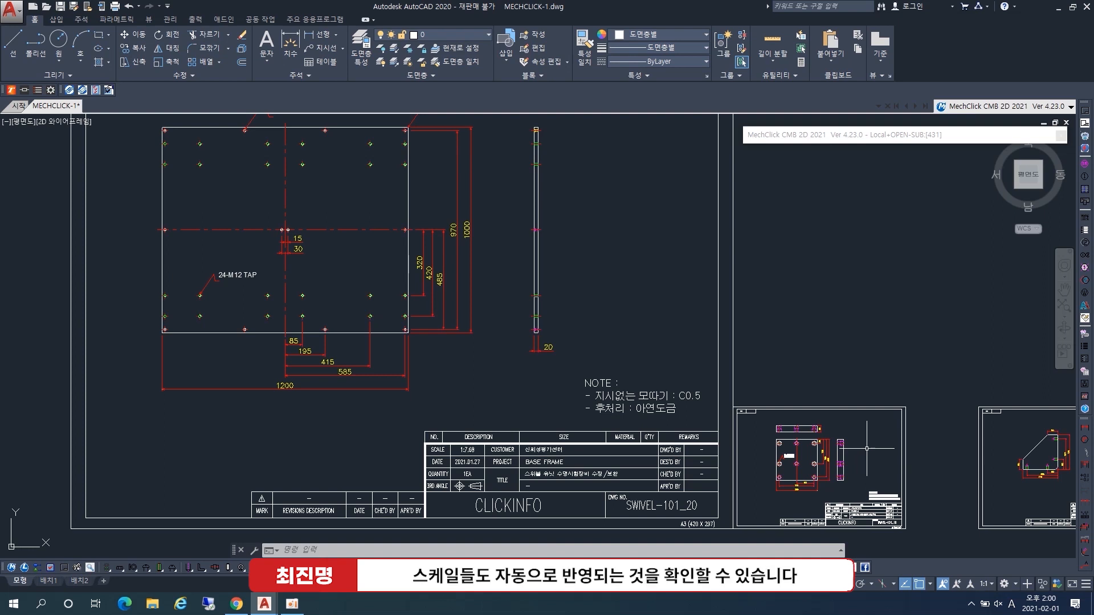
- Place a free horizontal sample dimension about 230 mm wide in the SWIVEL-101_20 sheet and a shorter one in the small PLATE-A sheet
{"action": "left_click", "coordinate": [1084, 465]}
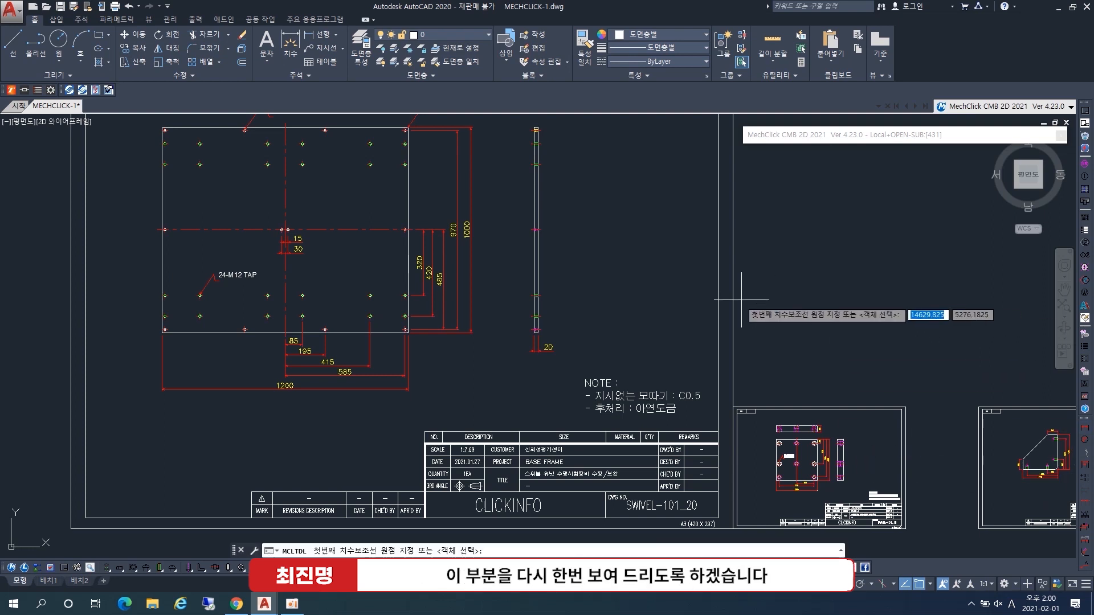
{"action": "left_click", "coordinate": [625, 327]}
{"action": "left_click", "coordinate": [673, 327]}
{"action": "left_click", "coordinate": [670, 309]}
{"action": "key", "text": "space"}
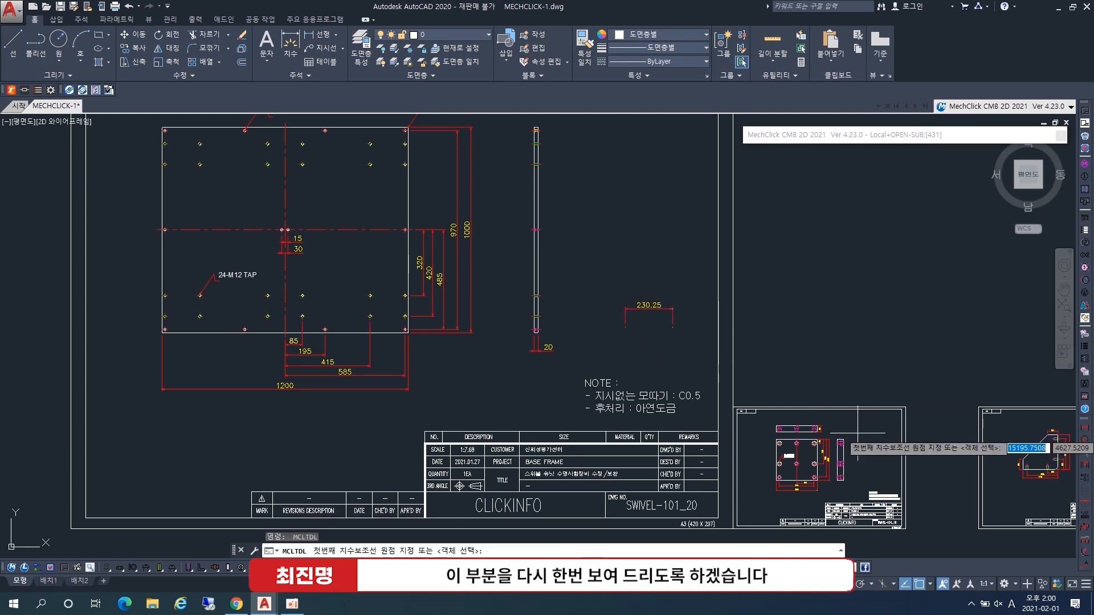
{"action": "left_click", "coordinate": [867, 440]}
{"action": "left_click", "coordinate": [880, 440]}
{"action": "left_click", "coordinate": [880, 427]}
{"action": "key", "text": "Escape"}
{"action": "scroll", "coordinate": [849, 413], "scroll_direction": "up", "scroll_amount": 2}
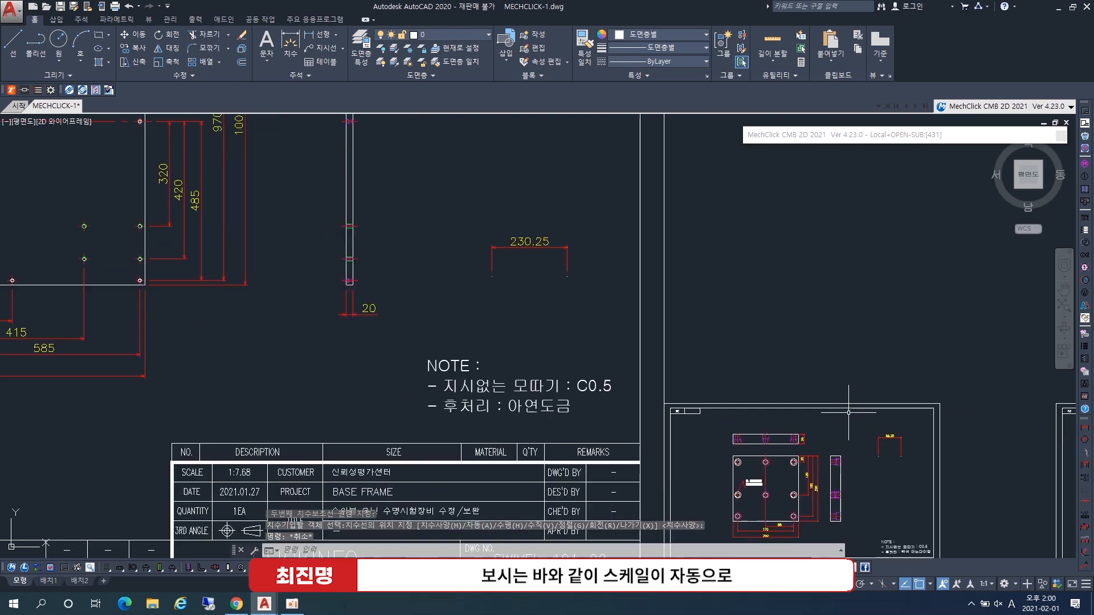
{"action": "middle_click_drag", "start_coordinate": [870, 412], "coordinate": [834, 402]}
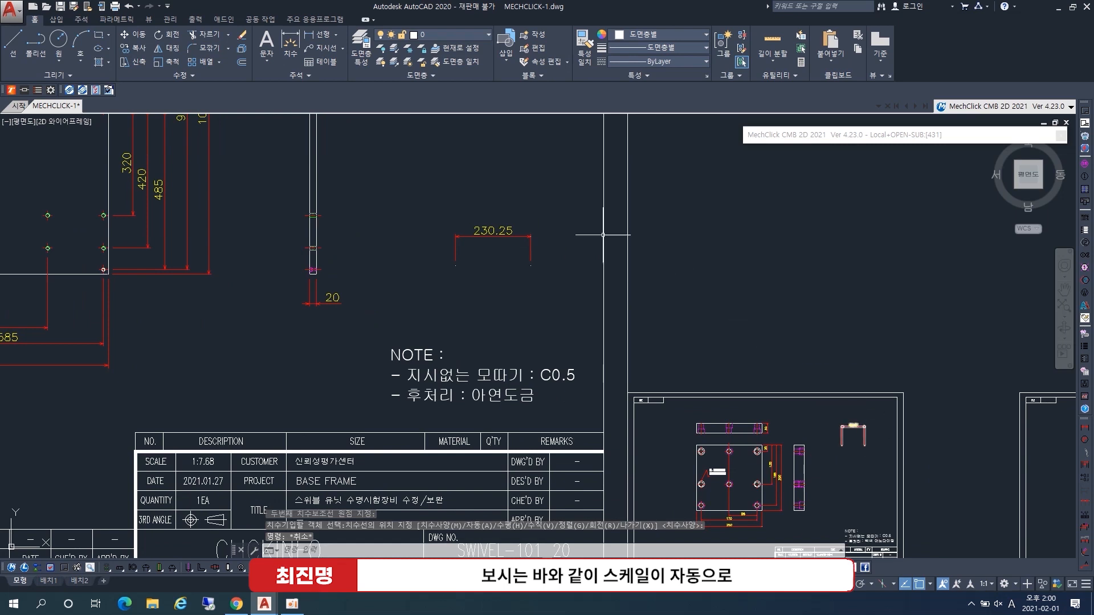
- Erase the sample dimensions from the PLATE-A sheet and the SWIVEL-101_20 sheet
{"action": "left_click", "coordinate": [858, 439]}
{"action": "left_click", "coordinate": [815, 413]}
{"action": "type", "text": "e"}
{"action": "key", "text": "space"}
{"action": "left_click", "coordinate": [562, 280]}
{"action": "left_click", "coordinate": [491, 203]}
{"action": "key", "text": "Delete"}
- Draw a horizontal sample line above the SWIVEL-101_20 note and another one beside the top view in the PLATE-A sheet
{"action": "type", "text": "l"}
{"action": "key", "text": "space"}
{"action": "left_click", "coordinate": [450, 304]}
{"action": "left_click", "coordinate": [573, 307]}
{"action": "key", "text": "space"}
{"action": "key", "text": "space"}
{"action": "left_click", "coordinate": [801, 422]}
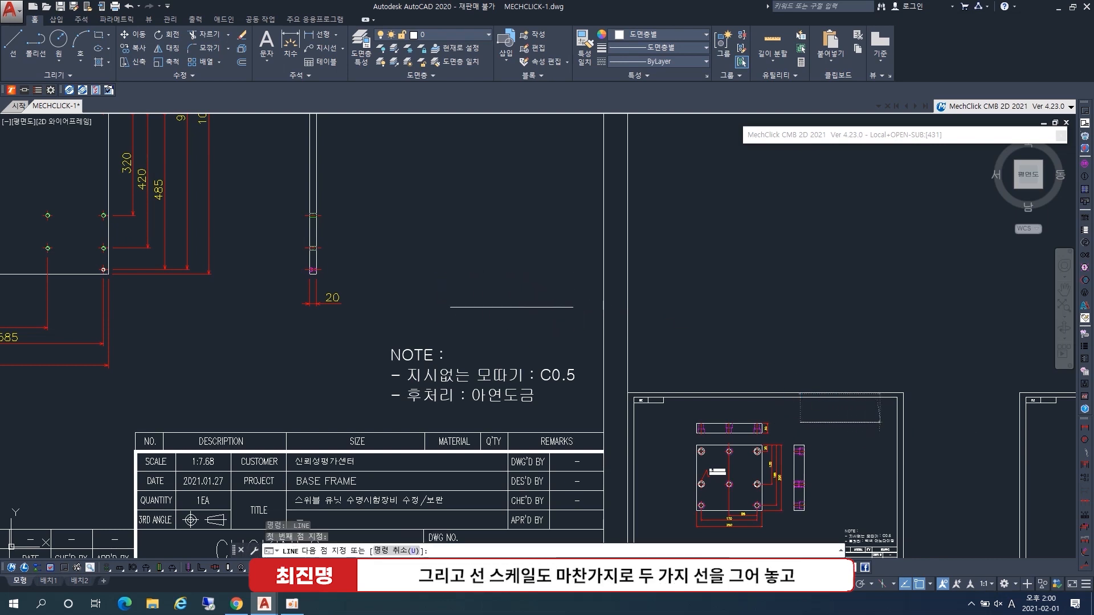
{"action": "left_click", "coordinate": [880, 422]}
{"action": "key", "text": "Escape"}
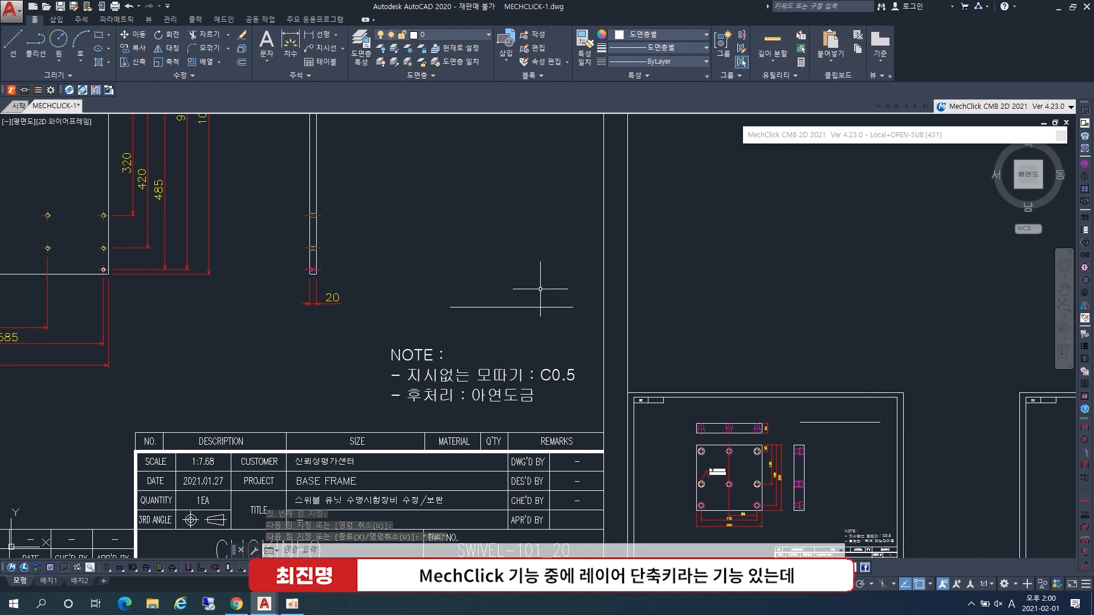
- Convert the two sample lines to centre lines with layer shortcut command 11
{"action": "type", "text": "11"}
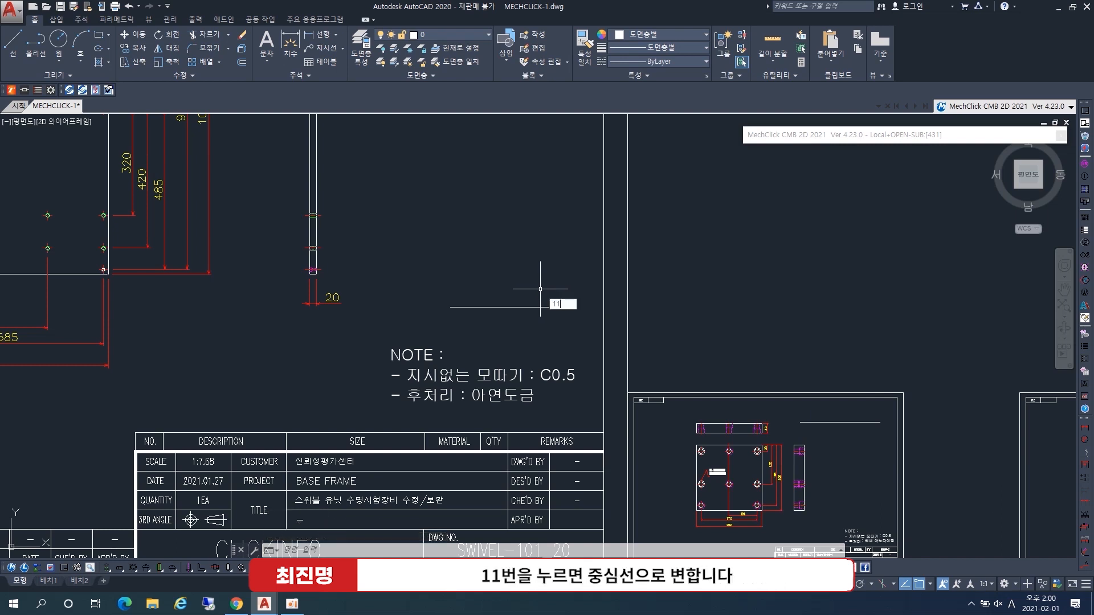
{"action": "key", "text": "Return"}
{"action": "left_click", "coordinate": [561, 293]}
{"action": "left_click", "coordinate": [501, 330]}
{"action": "key", "text": "Return"}
{"action": "key", "text": "Return"}
{"action": "left_click", "coordinate": [853, 436]}
{"action": "left_click", "coordinate": [815, 417]}
{"action": "key", "text": "Return"}
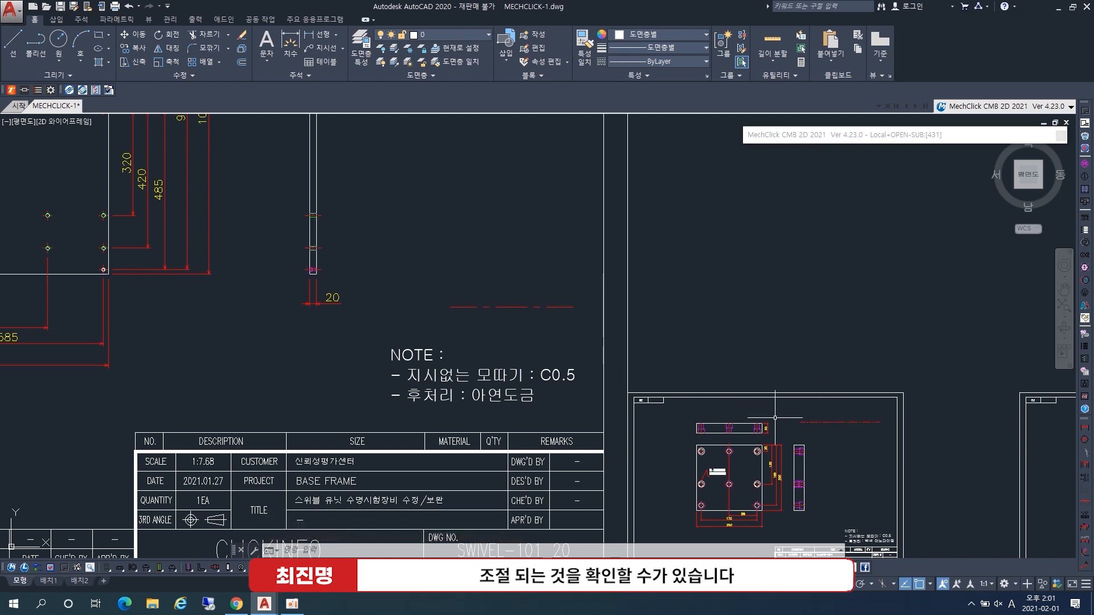
- Erase the sample centre lines from both sheets
{"action": "left_click", "coordinate": [502, 307]}
{"action": "type", "text": "e"}
{"action": "key", "text": "Return"}
- Convert the vertical line through PLATE-A's middle holes to a centre line with layer shortcut command 11
{"action": "middle_click_drag", "start_coordinate": [763, 448], "coordinate": [746, 428]}
{"action": "scroll", "coordinate": [746, 428], "scroll_direction": "up", "scroll_amount": 5}
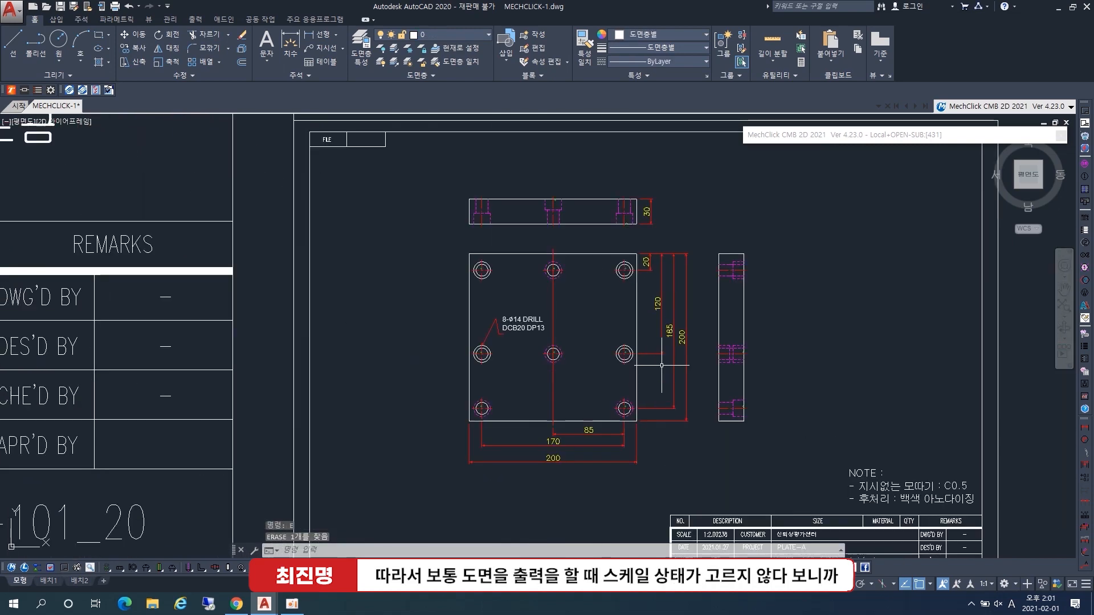
{"action": "type", "text": "11"}
{"action": "key", "text": "Return"}
{"action": "left_click", "coordinate": [545, 259]}
{"action": "left_click", "coordinate": [509, 265]}
{"action": "key", "text": "Return"}
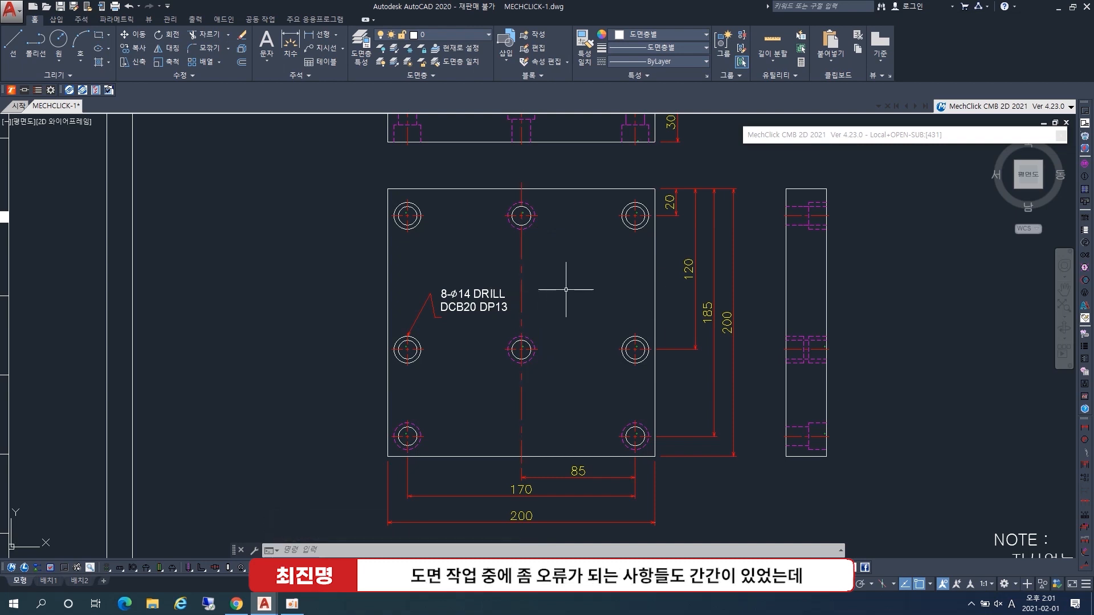
{"action": "scroll", "coordinate": [598, 287], "scroll_direction": "down", "scroll_amount": 2}
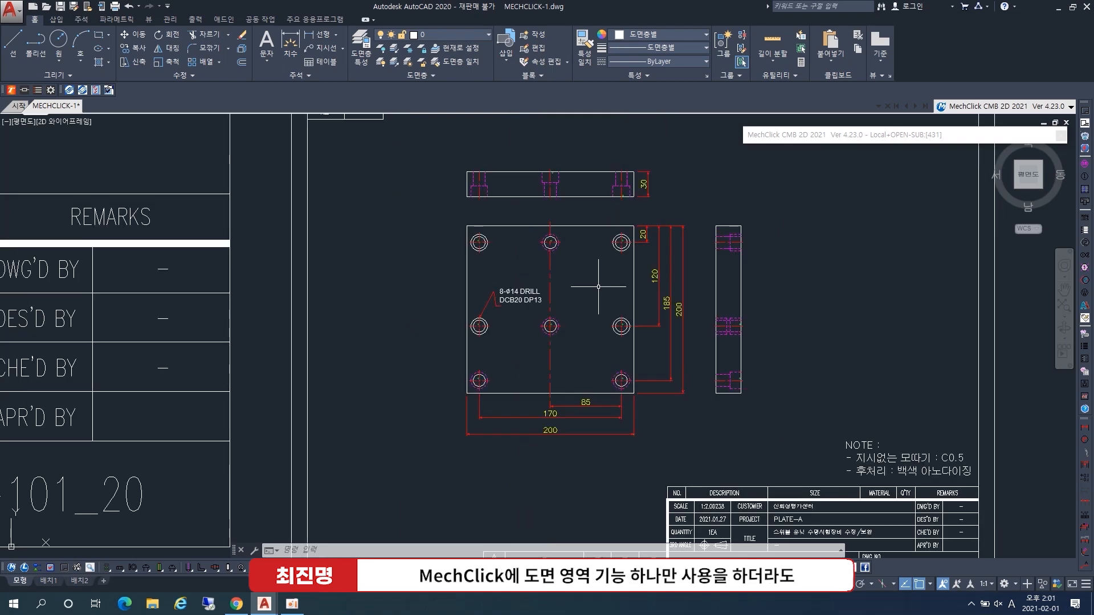
{"action": "scroll", "coordinate": [585, 278], "scroll_direction": "down", "scroll_amount": 1}
- Start a detail view and mark a circular region around the chamfered upper corner of the frame's right-hand bracket
{"action": "left_click", "coordinate": [522, 157]}
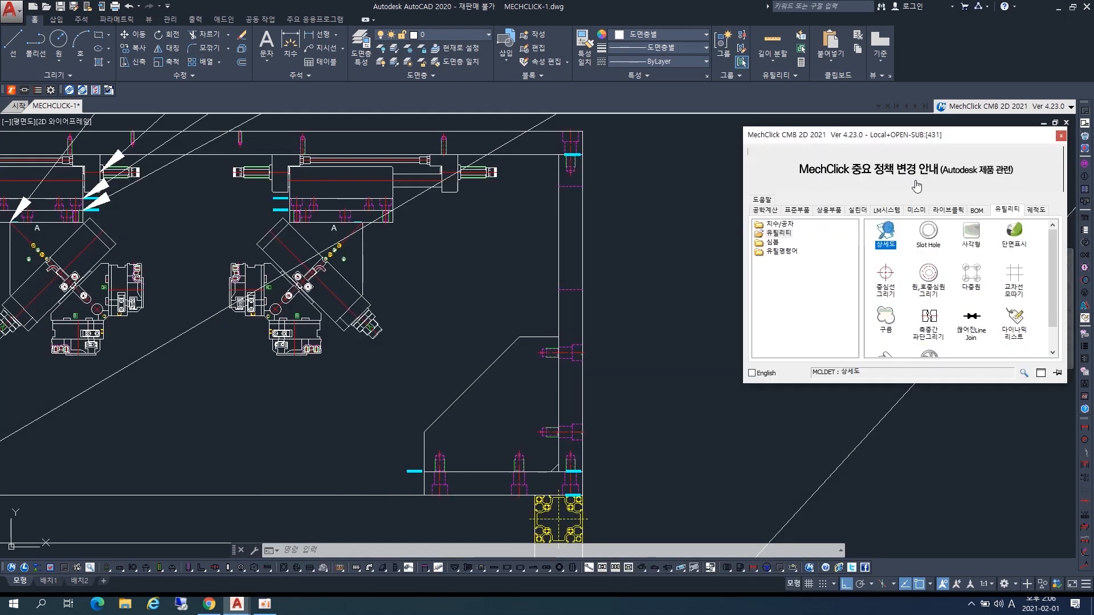
{"action": "double_click", "coordinate": [886, 241]}
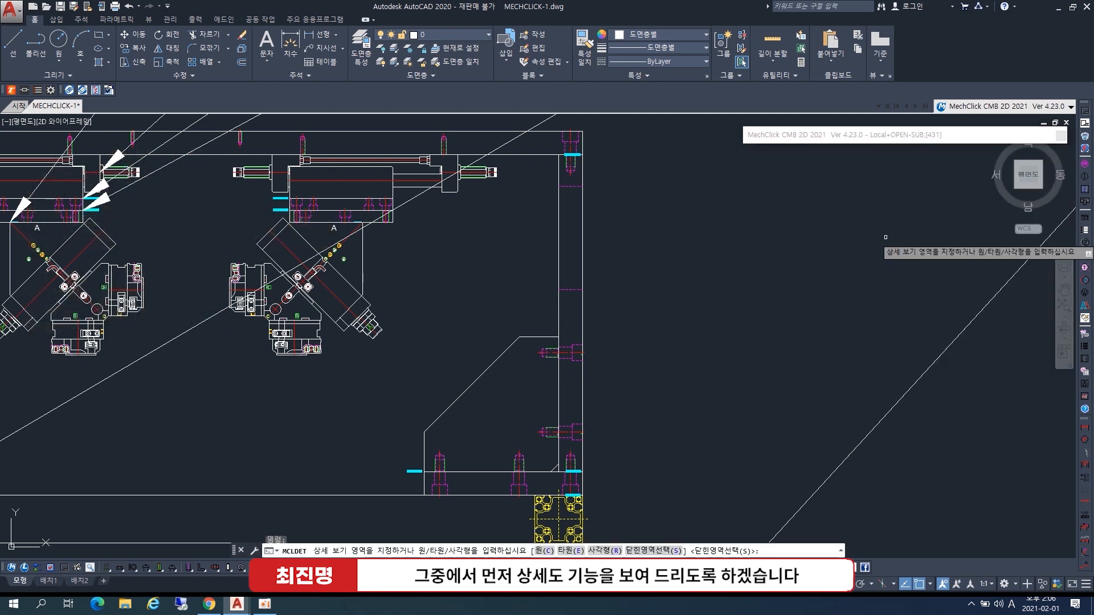
{"action": "scroll", "coordinate": [537, 321], "scroll_direction": "up", "scroll_amount": 4}
{"action": "type", "text": "c"}
{"action": "key", "text": "Return"}
{"action": "left_click", "coordinate": [546, 333]}
{"action": "left_click", "coordinate": [633, 330]}
{"action": "scroll", "coordinate": [697, 322], "scroll_direction": "down", "scroll_amount": 6}
{"action": "scroll", "coordinate": [769, 285], "scroll_direction": "down", "scroll_amount": 5}
{"action": "scroll", "coordinate": [698, 262], "scroll_direction": "up", "scroll_amount": 5}
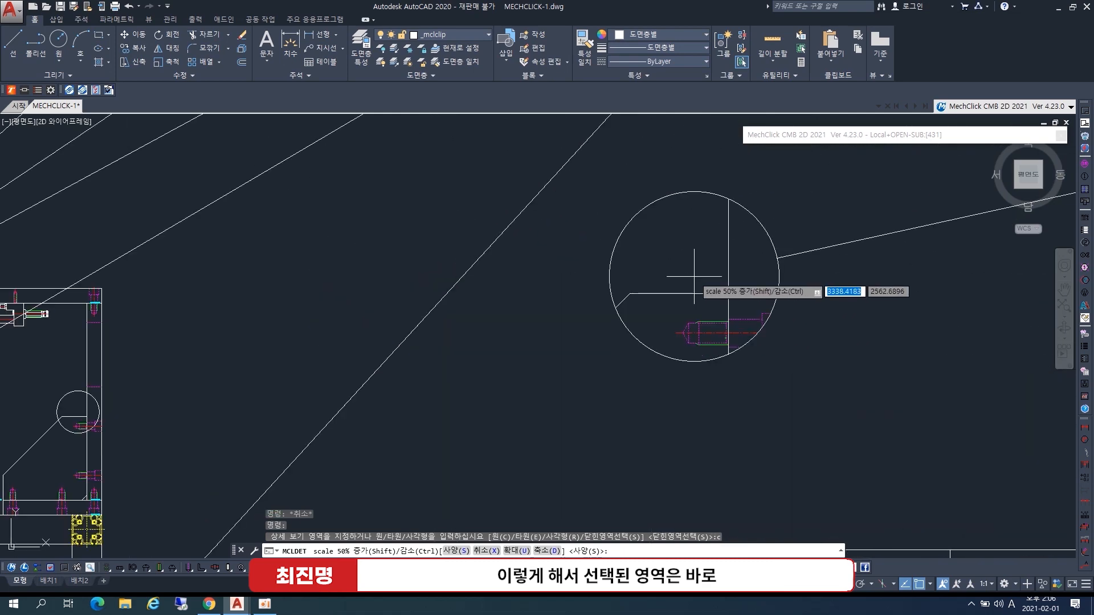
- Reduce the detail preview's scale by three increments, and enlarge it again by three increments
{"action": "scroll", "coordinate": [689, 281], "scroll_direction": "down", "scroll_amount": 2}
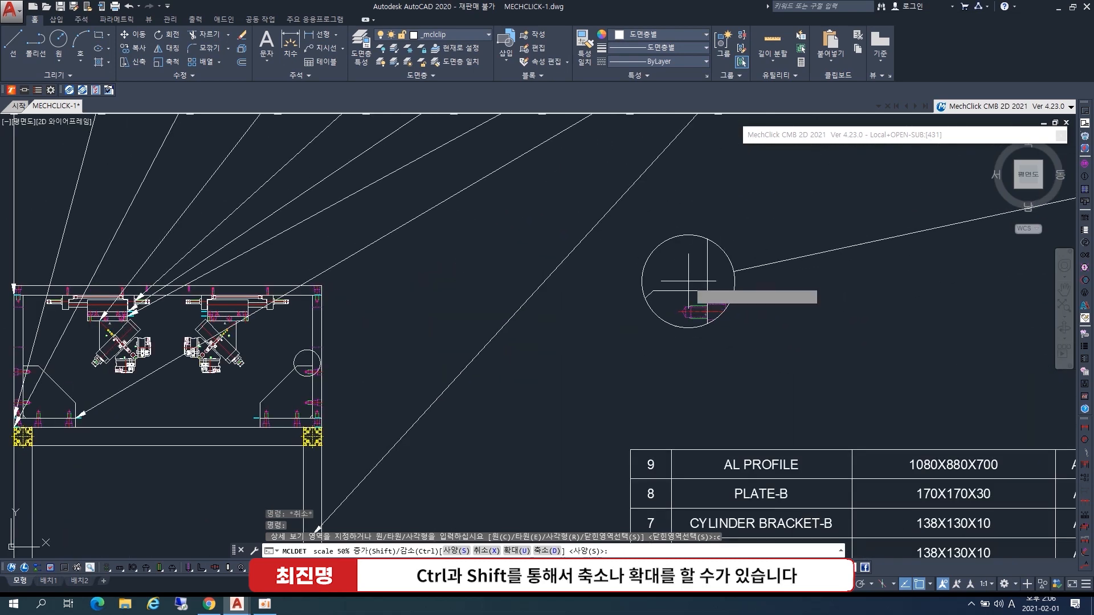
{"action": "key", "text": "ctrl"}
{"action": "key", "text": "ctrl"}
{"action": "key", "text": "ctrl"}
{"action": "key", "text": "shift"}
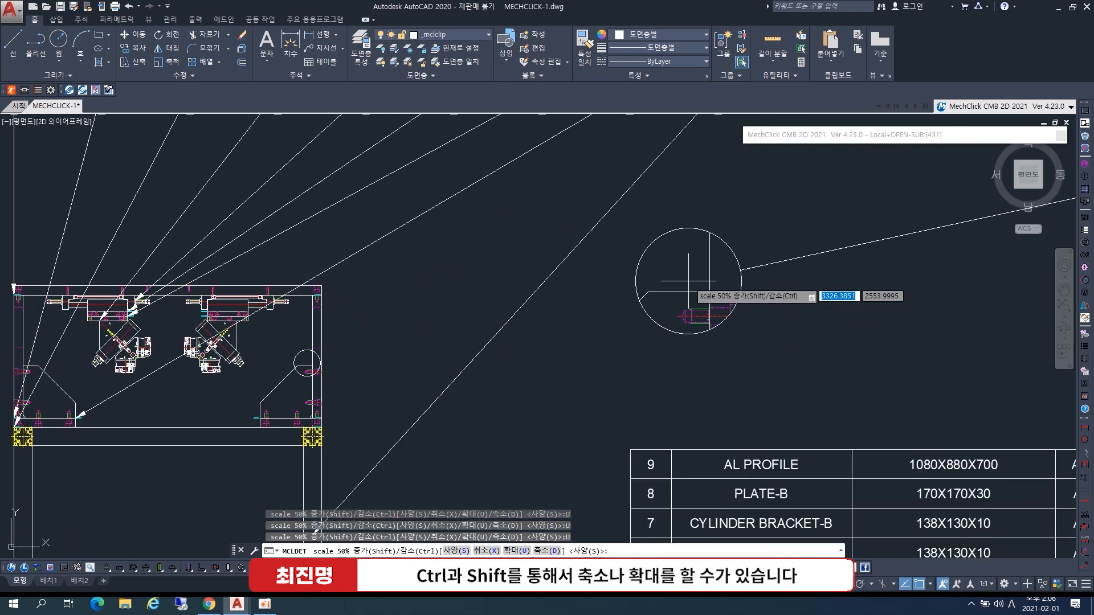
{"action": "key", "text": "shift"}
{"action": "key", "text": "shift"}
{"action": "scroll", "coordinate": [688, 281], "scroll_direction": "up", "scroll_amount": 2}
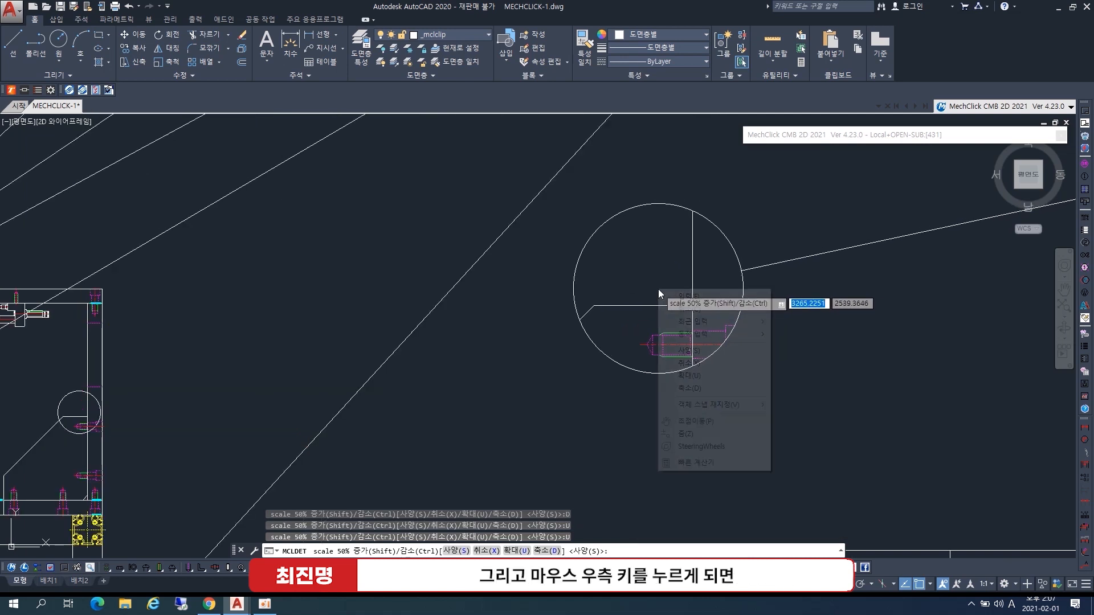
- Accept scale 4, name A, note Detail 'A' and text height 4.3, and place the detail view above the parts table
{"action": "right_click", "coordinate": [692, 306]}
{"action": "left_click", "coordinate": [698, 299]}
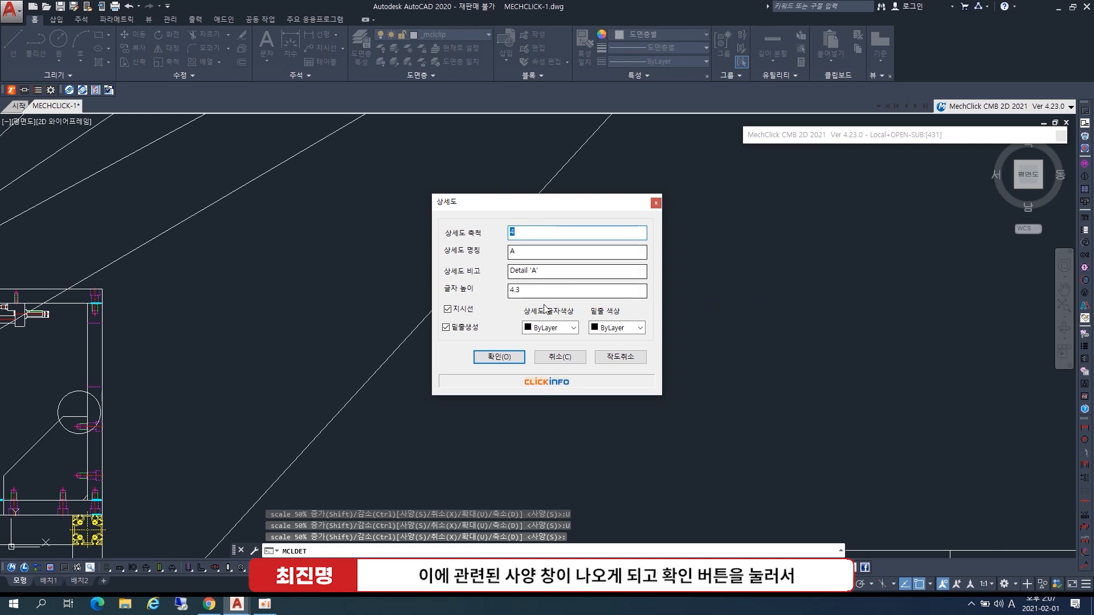
{"action": "left_click", "coordinate": [491, 357]}
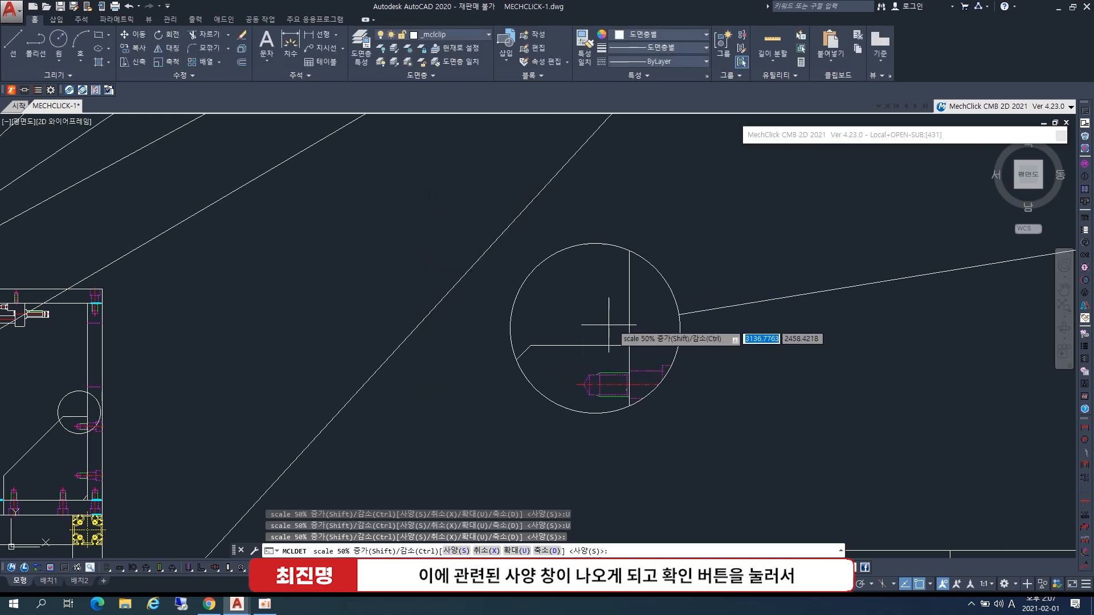
{"action": "left_click", "coordinate": [701, 274]}
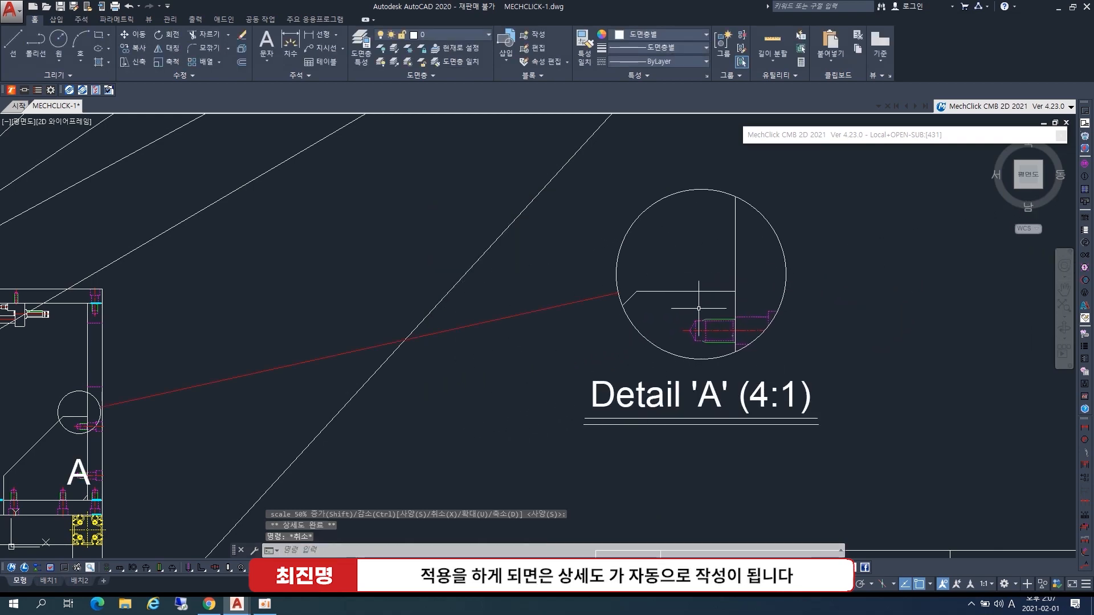
{"action": "scroll", "coordinate": [711, 342], "scroll_direction": "down", "scroll_amount": 2}
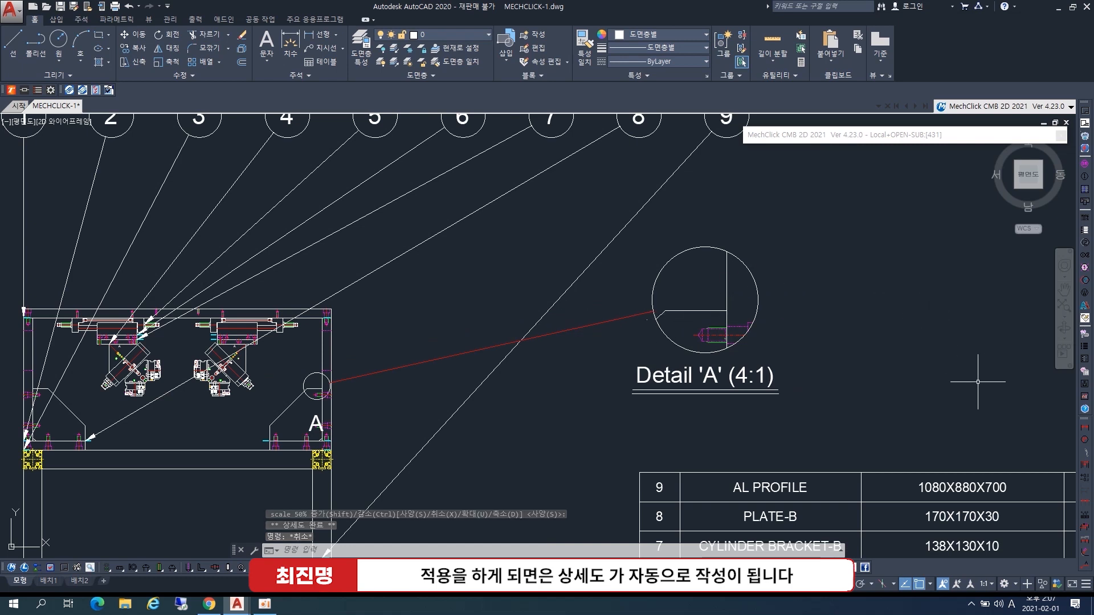
- Add a linear dimension to the bracket's short upper edge in the original view, placing it above the detail circle
{"action": "left_click", "coordinate": [1085, 428]}
{"action": "scroll", "coordinate": [670, 340], "scroll_direction": "up", "scroll_amount": 4}
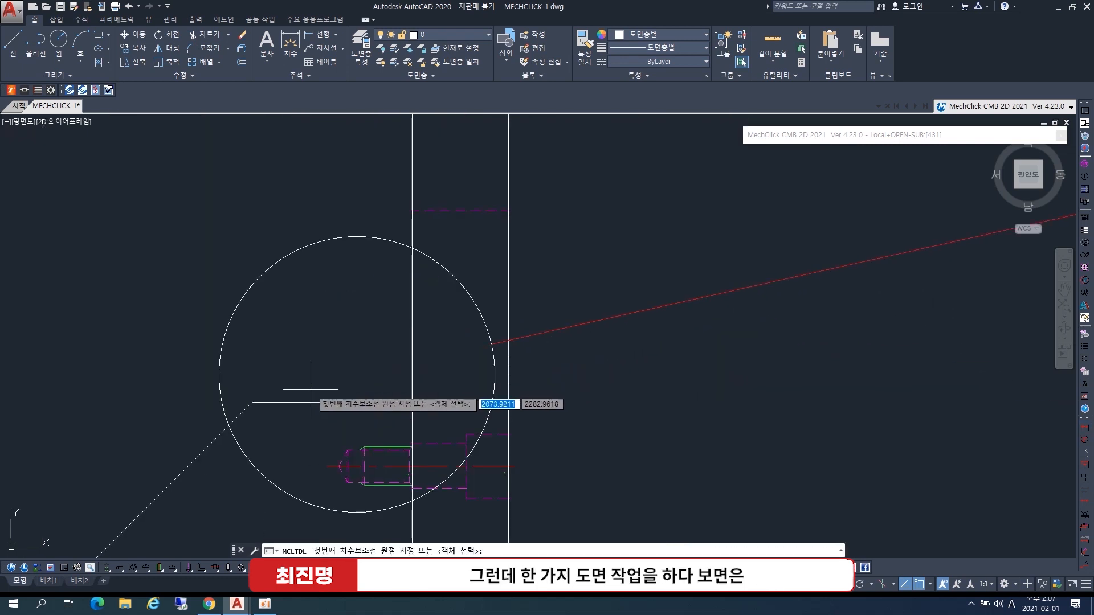
{"action": "key", "text": "Return"}
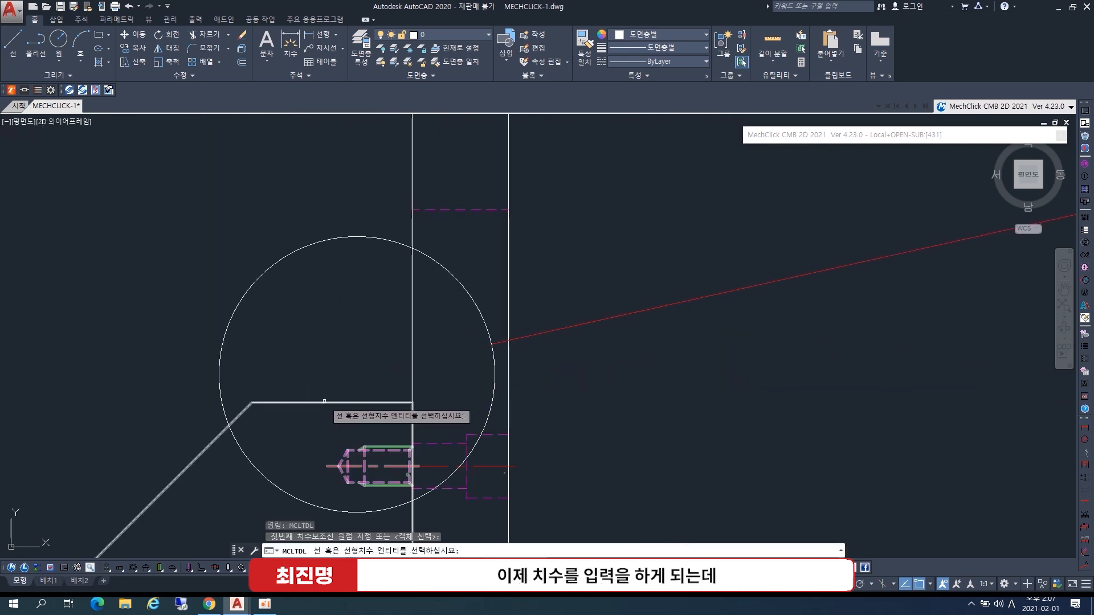
{"action": "left_click", "coordinate": [324, 401]}
{"action": "scroll", "coordinate": [328, 365], "scroll_direction": "down", "scroll_amount": 3}
{"action": "scroll", "coordinate": [330, 353], "scroll_direction": "up", "scroll_amount": 2}
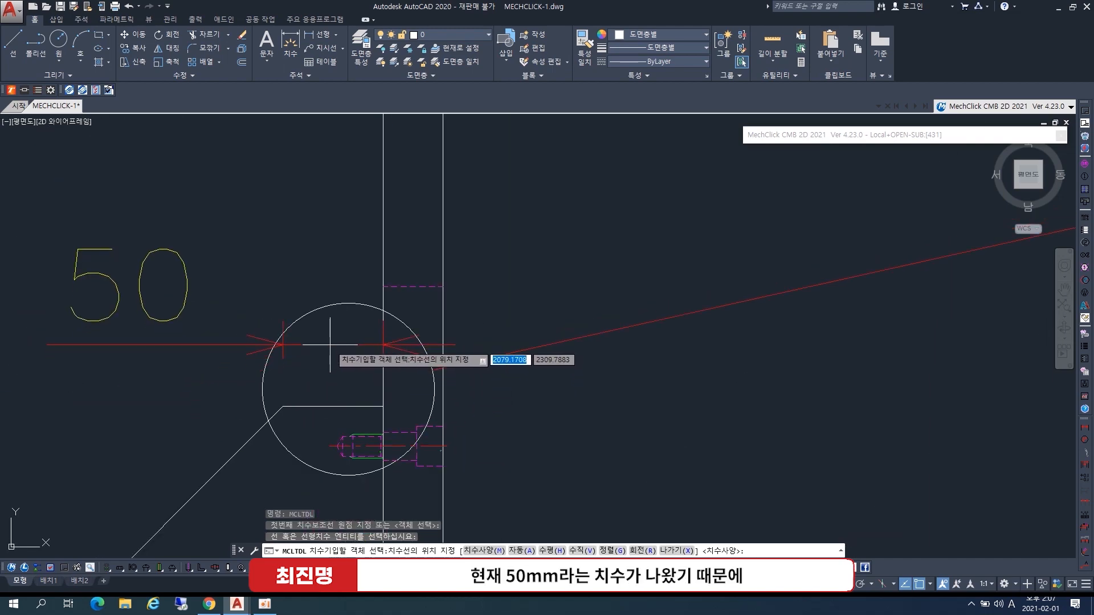
{"action": "scroll", "coordinate": [330, 345], "scroll_direction": "down", "scroll_amount": 4}
{"action": "key", "text": "Escape"}
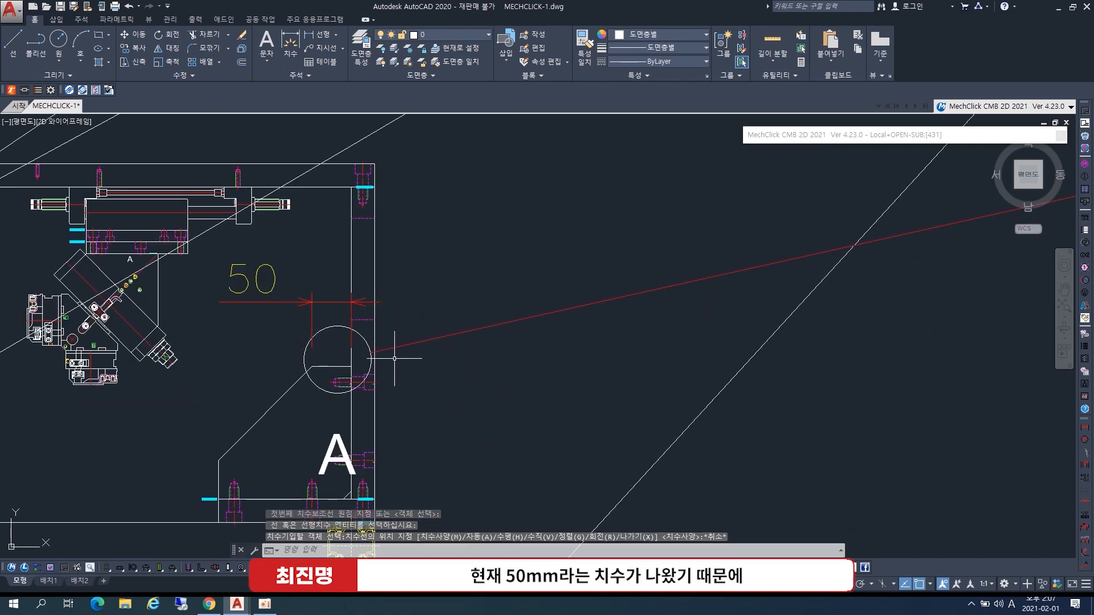
- Add a linear dimension to the same bracket edge inside Detail 'A' by selecting the line
{"action": "scroll", "coordinate": [394, 359], "scroll_direction": "down", "scroll_amount": 3}
{"action": "scroll", "coordinate": [715, 305], "scroll_direction": "up", "scroll_amount": 1}
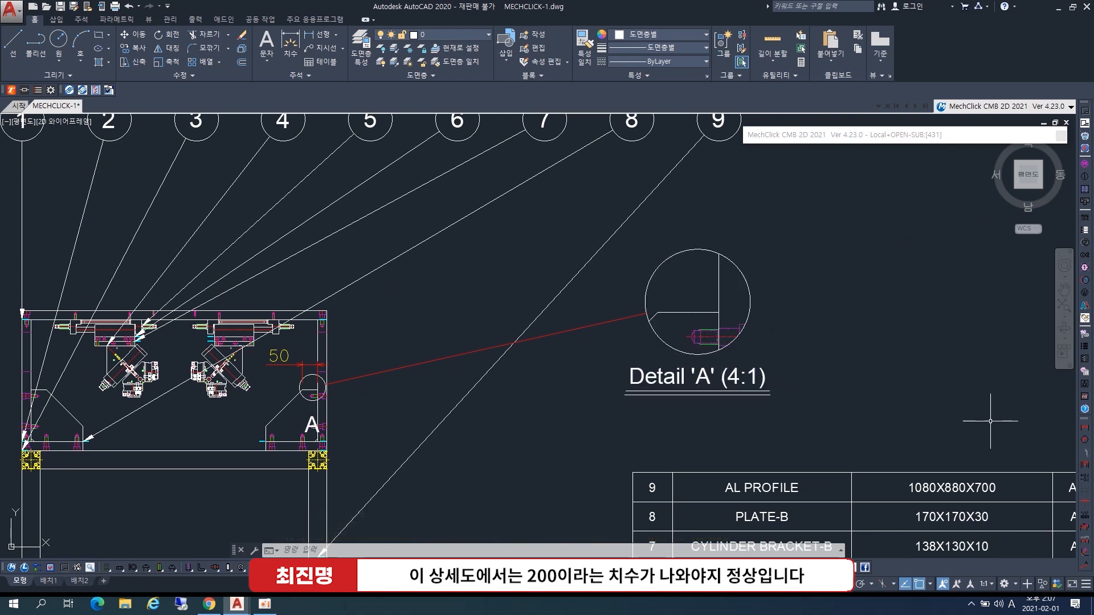
{"action": "left_click", "coordinate": [1084, 440]}
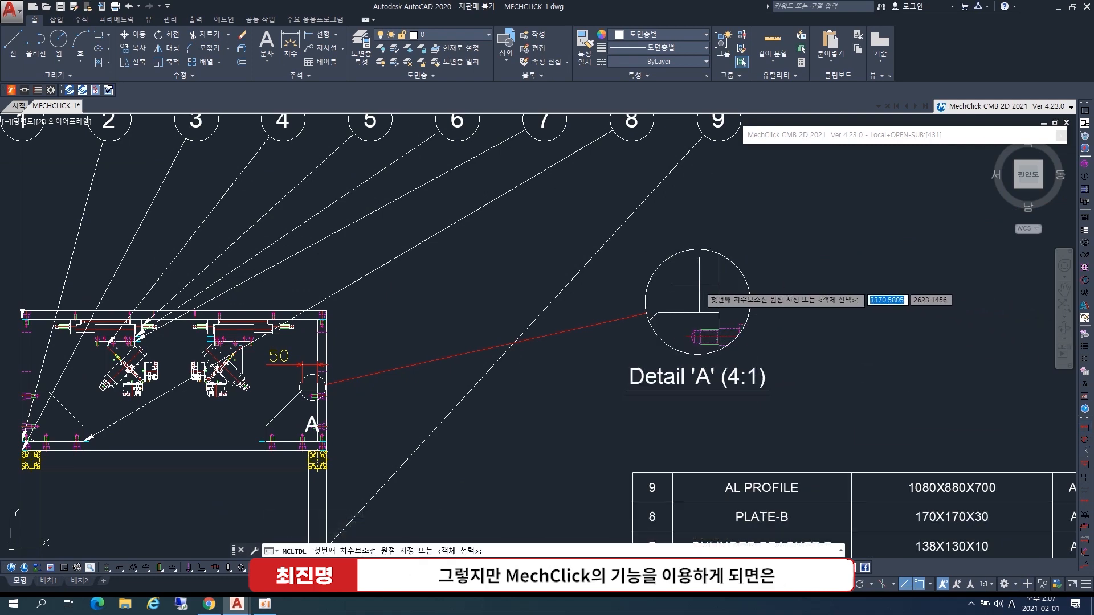
{"action": "scroll", "coordinate": [700, 285], "scroll_direction": "up", "scroll_amount": 2}
{"action": "key", "text": "Return"}
{"action": "left_click", "coordinate": [712, 373]}
{"action": "key", "text": "Escape"}
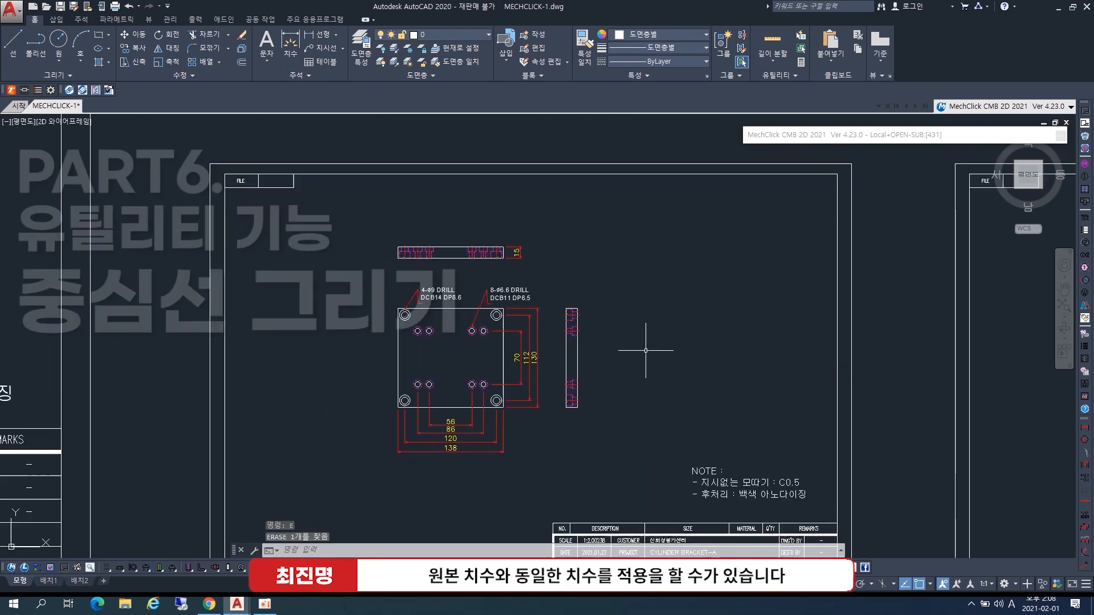
- Draw a small circle of about 4.4 mm radius and a much larger circle beside the CYLINDER BRACKET-A side view
{"action": "scroll", "coordinate": [649, 342], "scroll_direction": "up", "scroll_amount": 2}
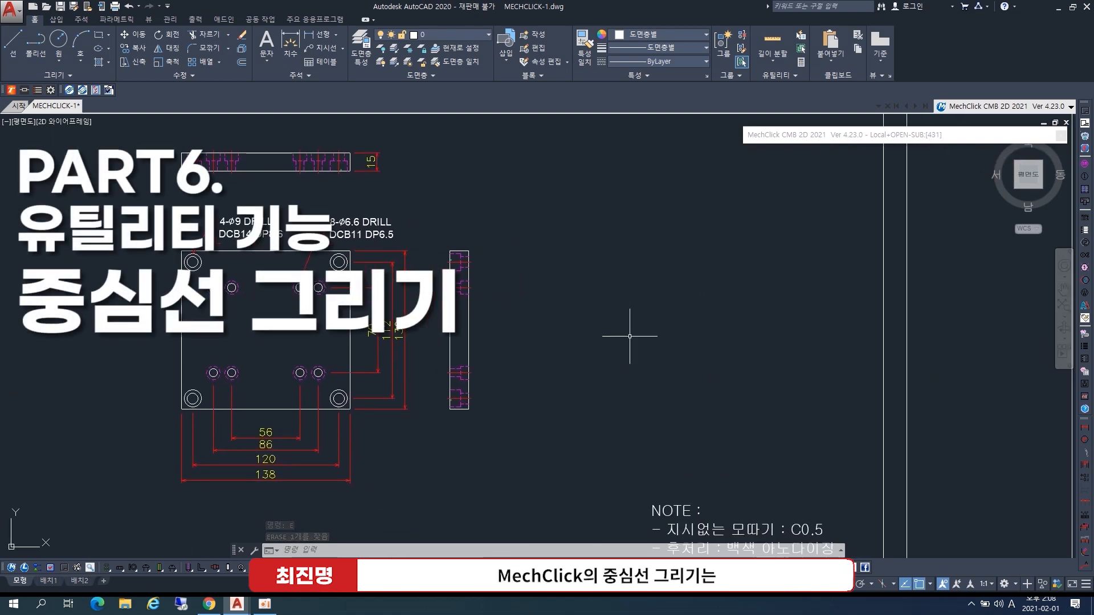
{"action": "type", "text": "c"}
{"action": "key", "text": "Return"}
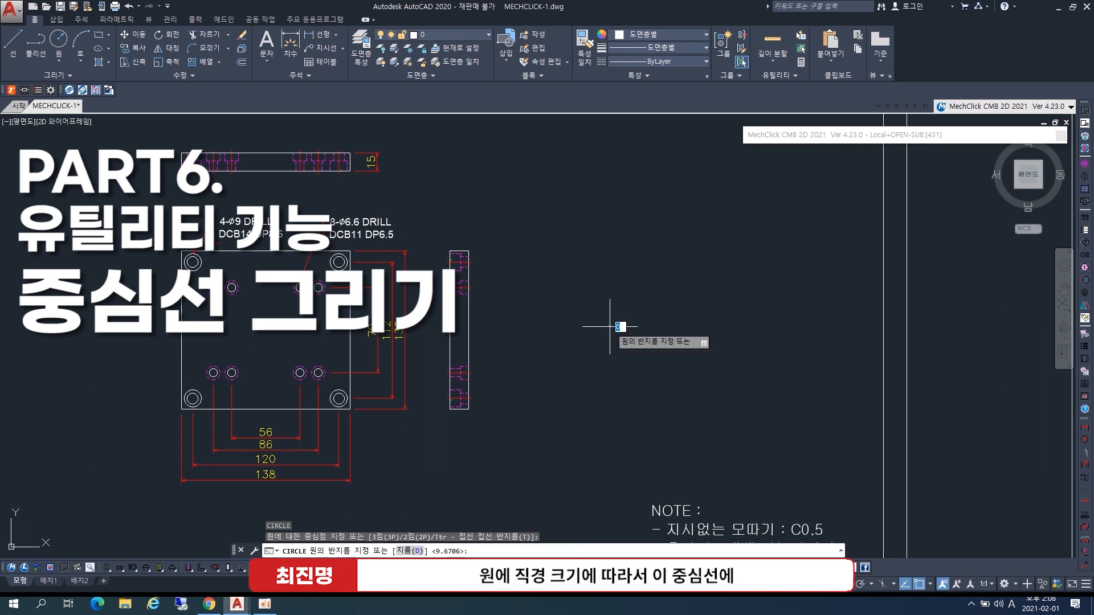
{"action": "left_click", "coordinate": [726, 317]}
{"action": "left_click", "coordinate": [733, 347]}
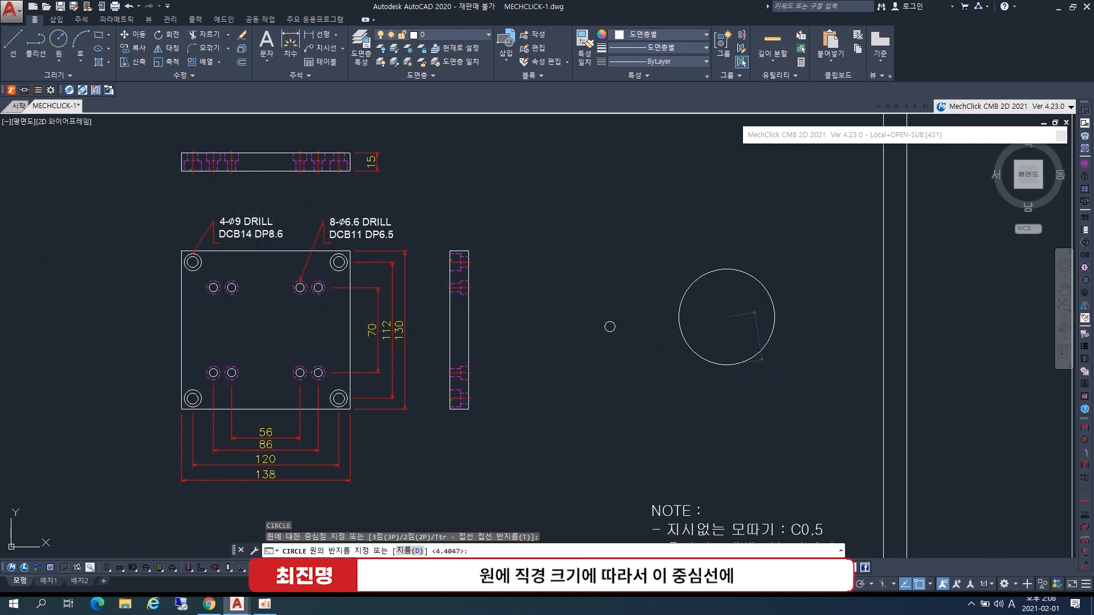
{"action": "type", "text": "l"}
{"action": "key", "text": "Return"}
{"action": "scroll", "coordinate": [614, 328], "scroll_direction": "up", "scroll_amount": 4}
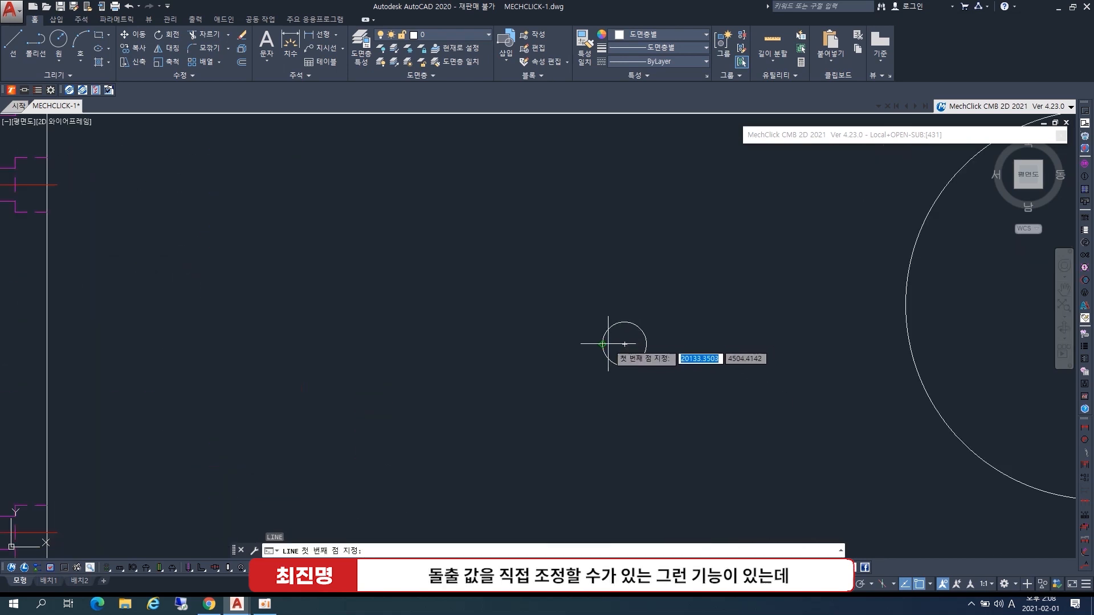
{"action": "key", "text": "Escape"}
{"action": "scroll", "coordinate": [570, 347], "scroll_direction": "down", "scroll_amount": 4}
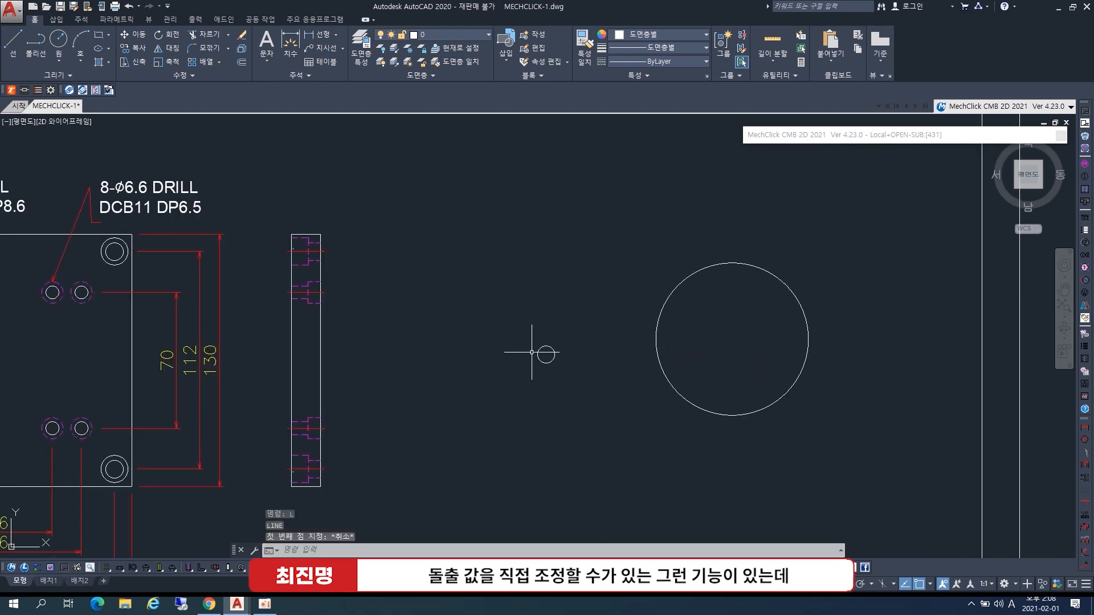
- Accept the centre-line settings with overall ratio 0.2 and value 3, and add centre lines to the small and large circles
{"action": "mouse_move", "coordinate": [855, 142]}
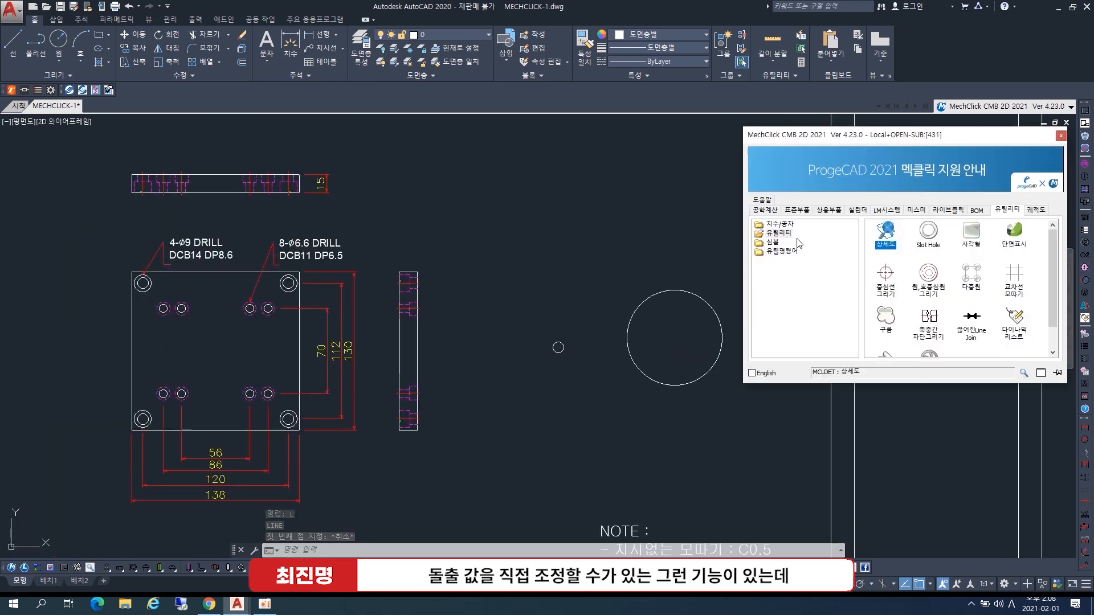
{"action": "left_click", "coordinate": [886, 274]}
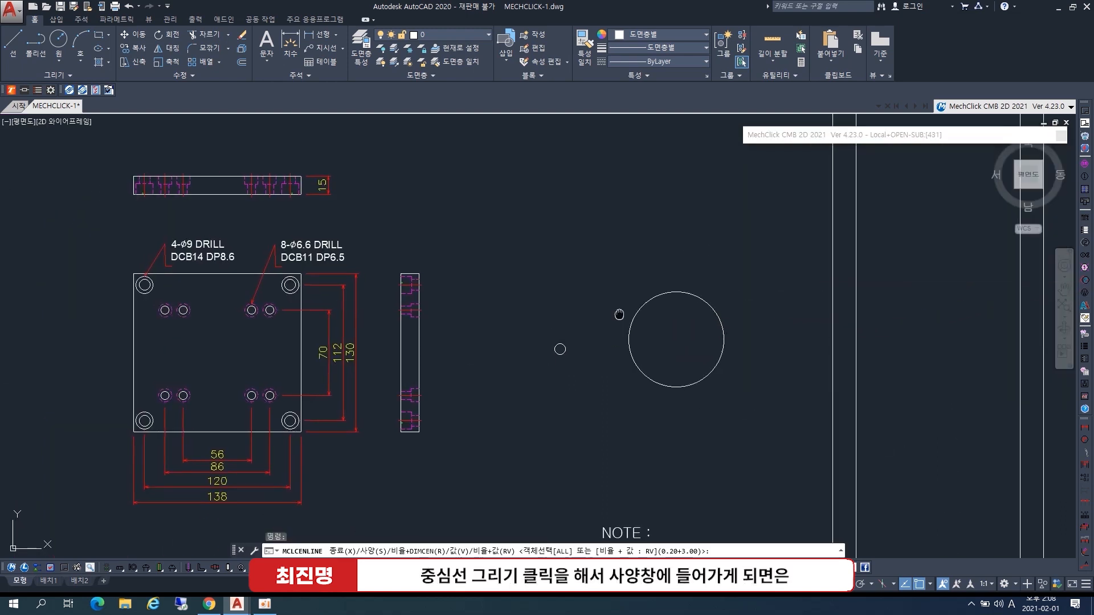
{"action": "type", "text": "s"}
{"action": "key", "text": "Return"}
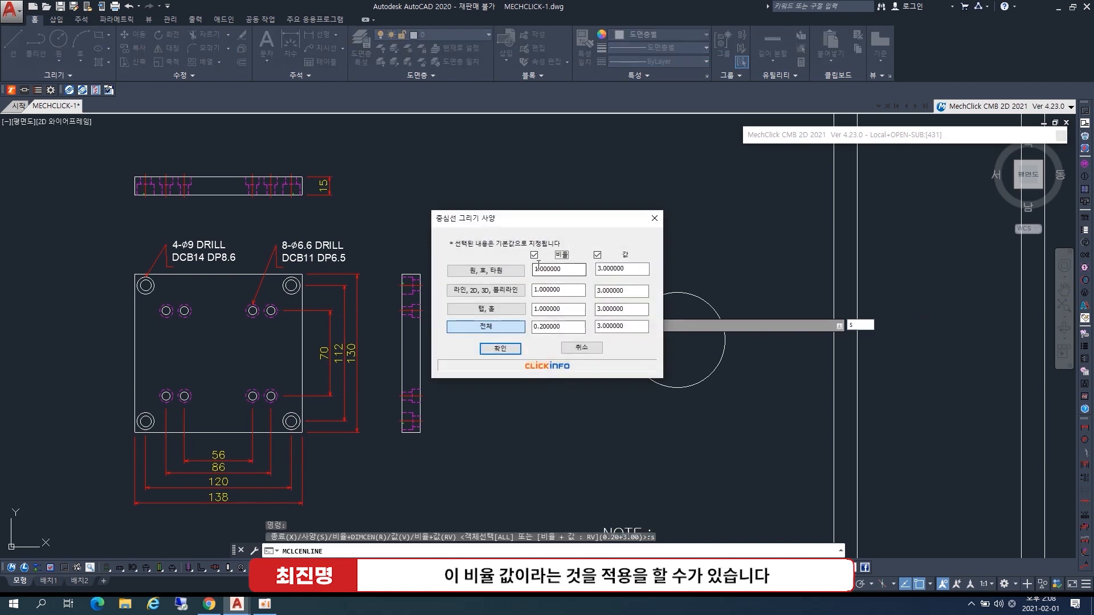
{"action": "left_click", "coordinate": [500, 348]}
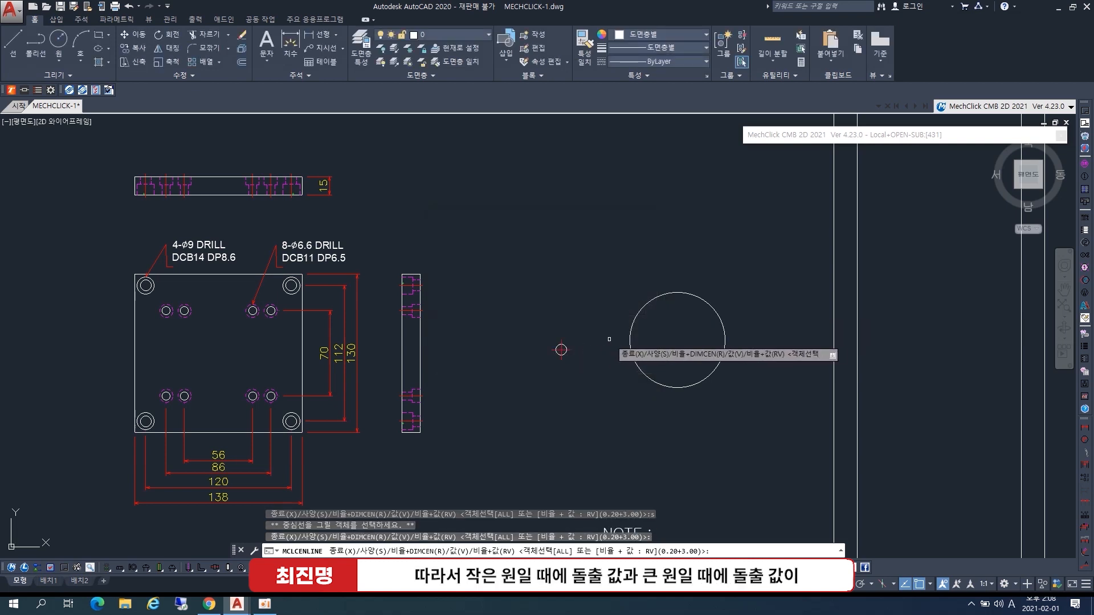
{"action": "left_click", "coordinate": [628, 345]}
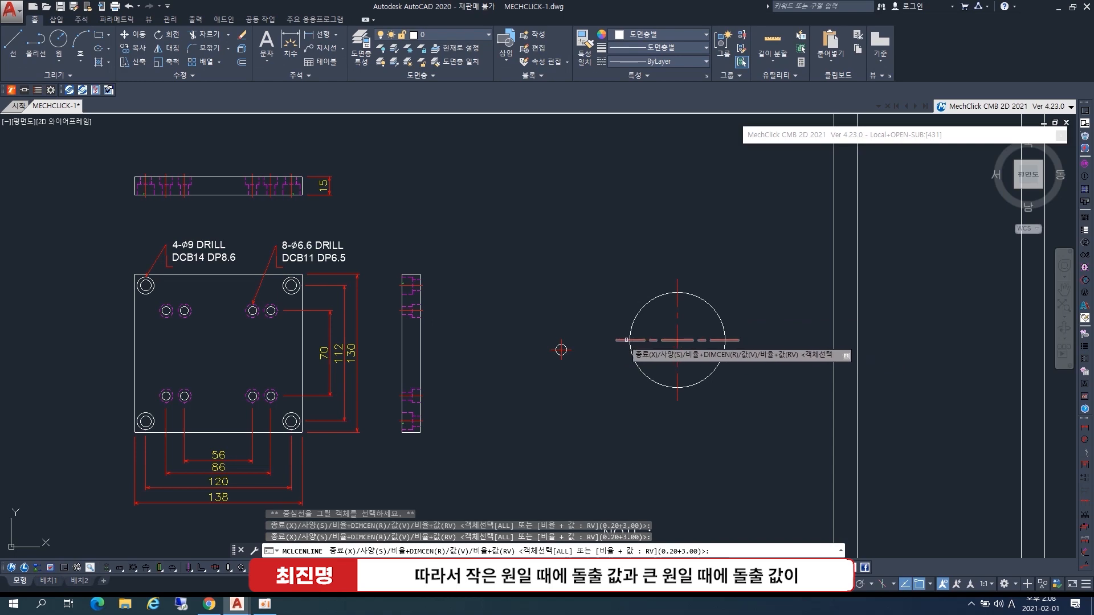
{"action": "scroll", "coordinate": [583, 353], "scroll_direction": "up", "scroll_amount": 5}
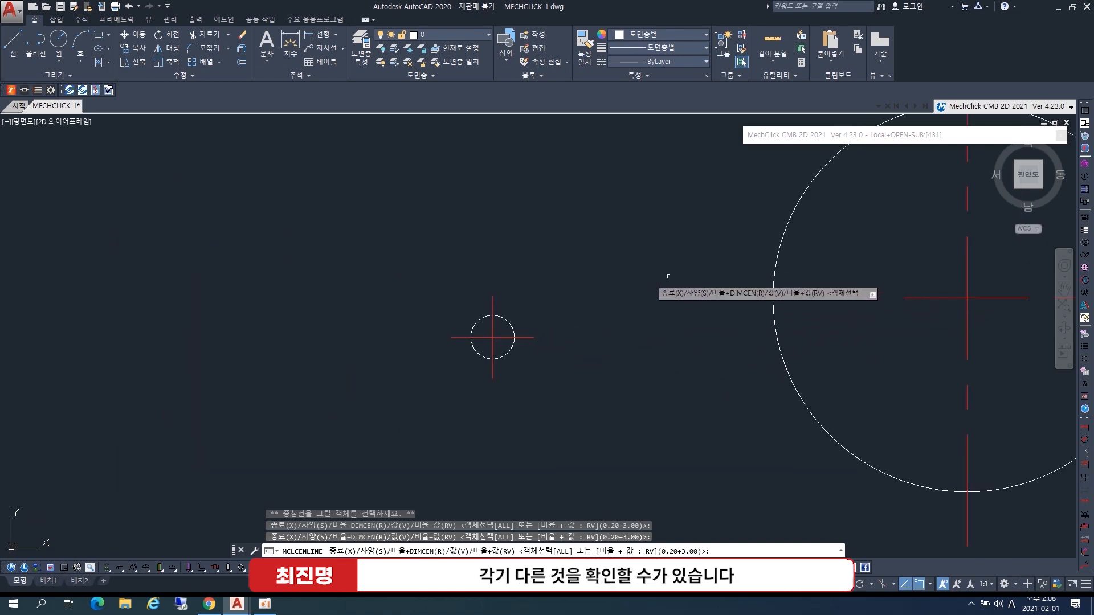
- Add centre lines to all holes in the CYLINDER BRACKET-A front view with one window selection
{"action": "scroll", "coordinate": [769, 313], "scroll_direction": "down", "scroll_amount": 6}
{"action": "middle_click_drag", "start_coordinate": [566, 298], "coordinate": [716, 276]}
{"action": "scroll", "coordinate": [451, 219], "scroll_direction": "up", "scroll_amount": 2}
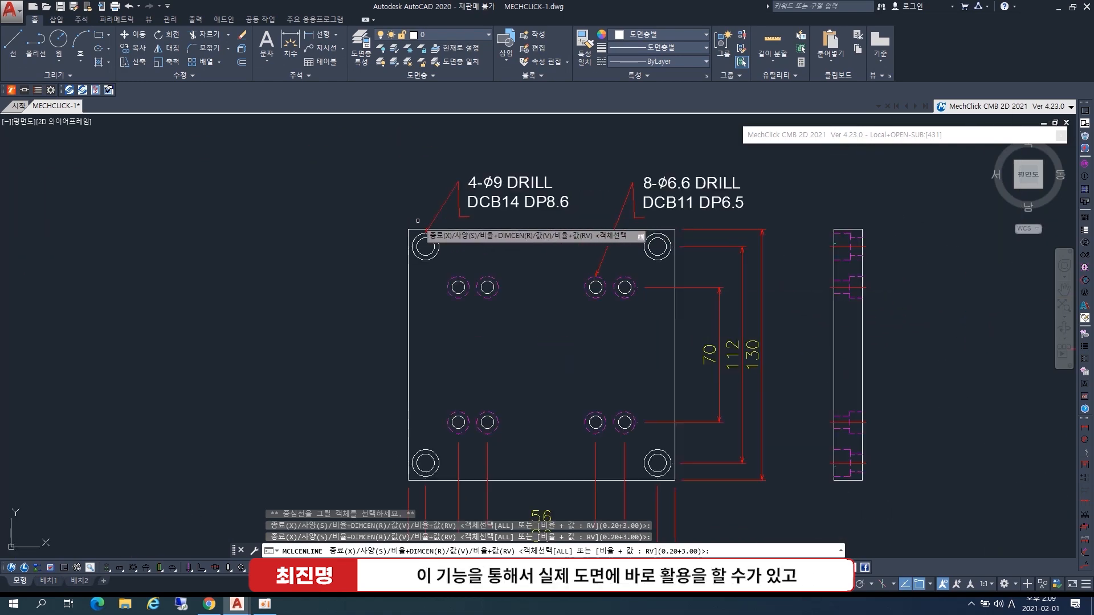
{"action": "left_click", "coordinate": [382, 216]}
{"action": "left_click", "coordinate": [670, 485]}
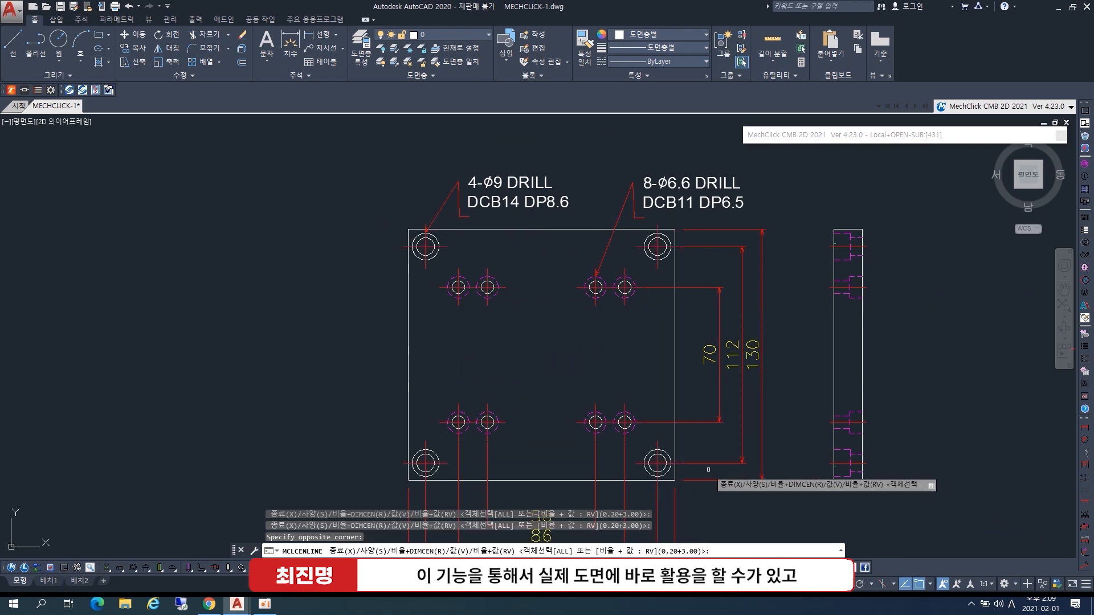
- Create the plate's vertical and horizontal centre lines from its two pairs of opposite outer edges
{"action": "left_click", "coordinate": [675, 381]}
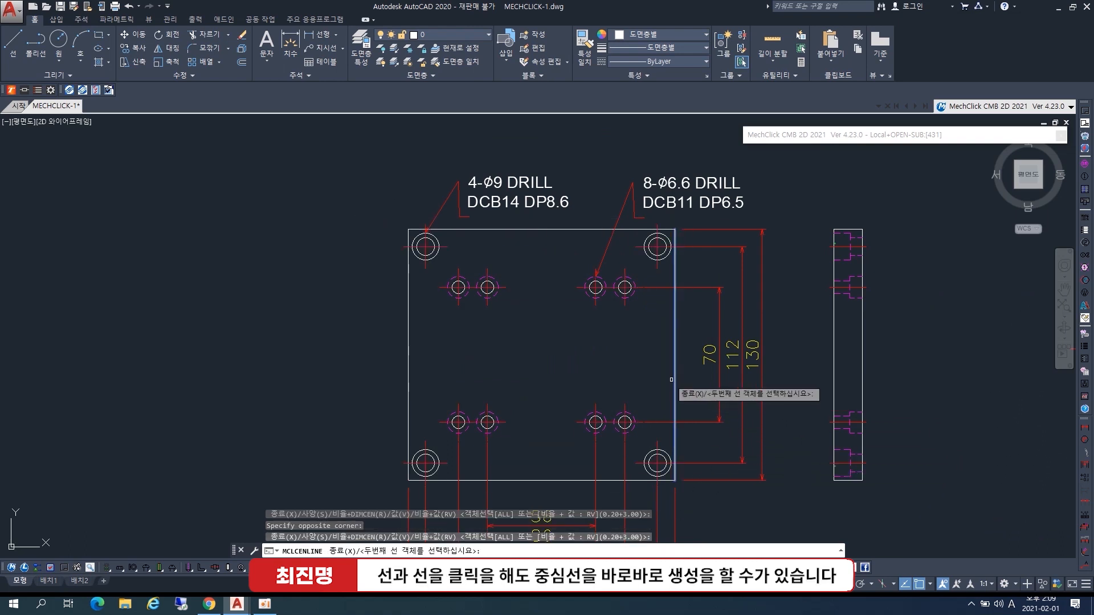
{"action": "left_click", "coordinate": [409, 370]}
{"action": "left_click", "coordinate": [510, 480]}
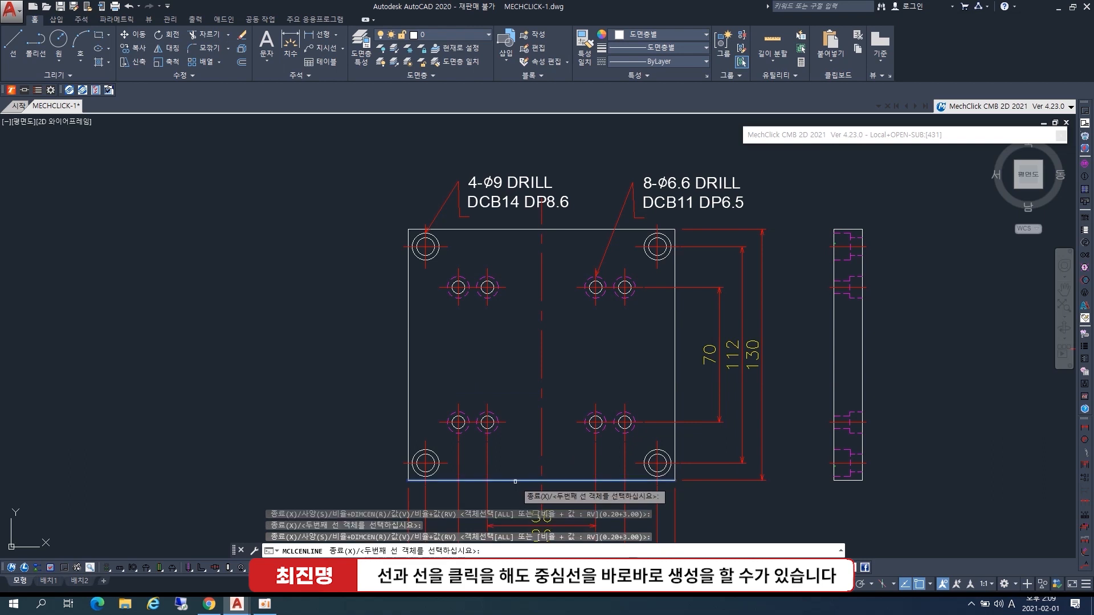
{"action": "left_click", "coordinate": [514, 231]}
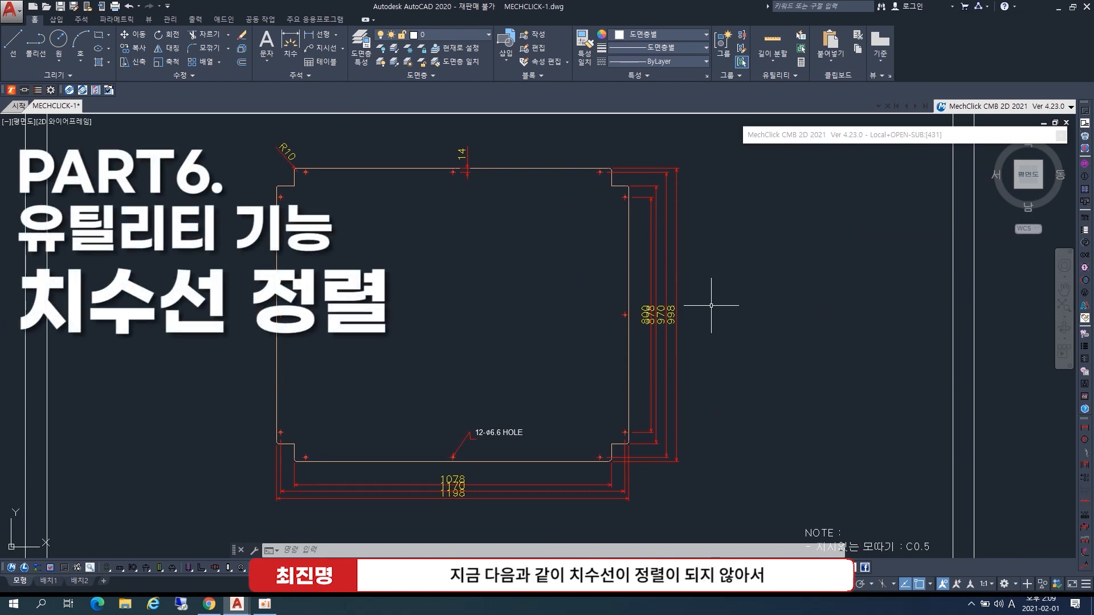
- Realign the plate's four overlapping vertical dimensions at line spacing 8, using the innermost 800 dimension as the base
{"action": "scroll", "coordinate": [637, 313], "scroll_direction": "up", "scroll_amount": 6}
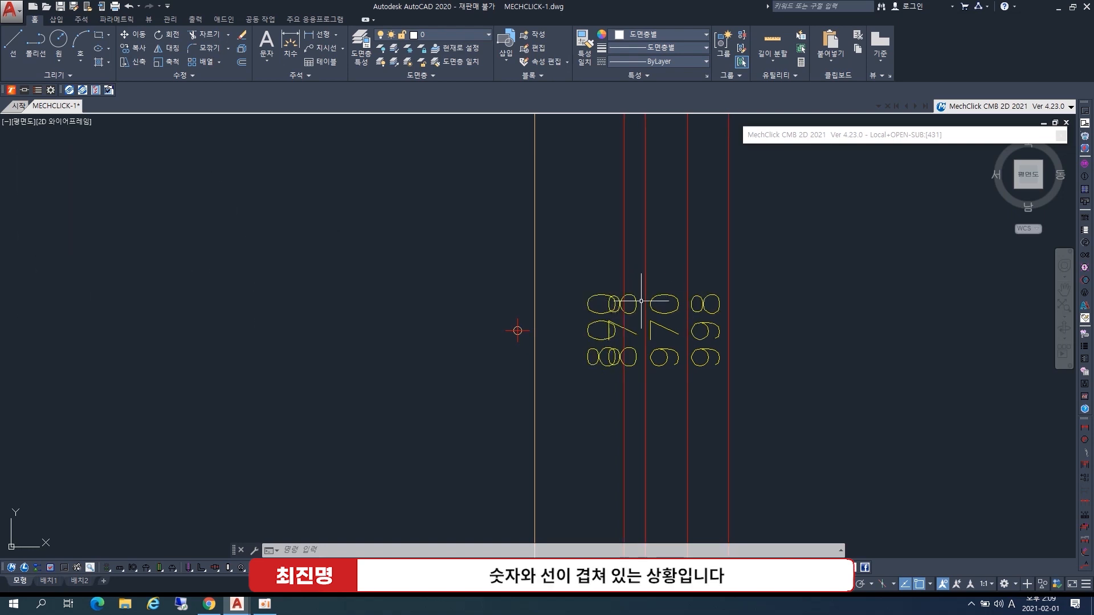
{"action": "scroll", "coordinate": [661, 318], "scroll_direction": "down", "scroll_amount": 4}
{"action": "mouse_move", "coordinate": [889, 136]}
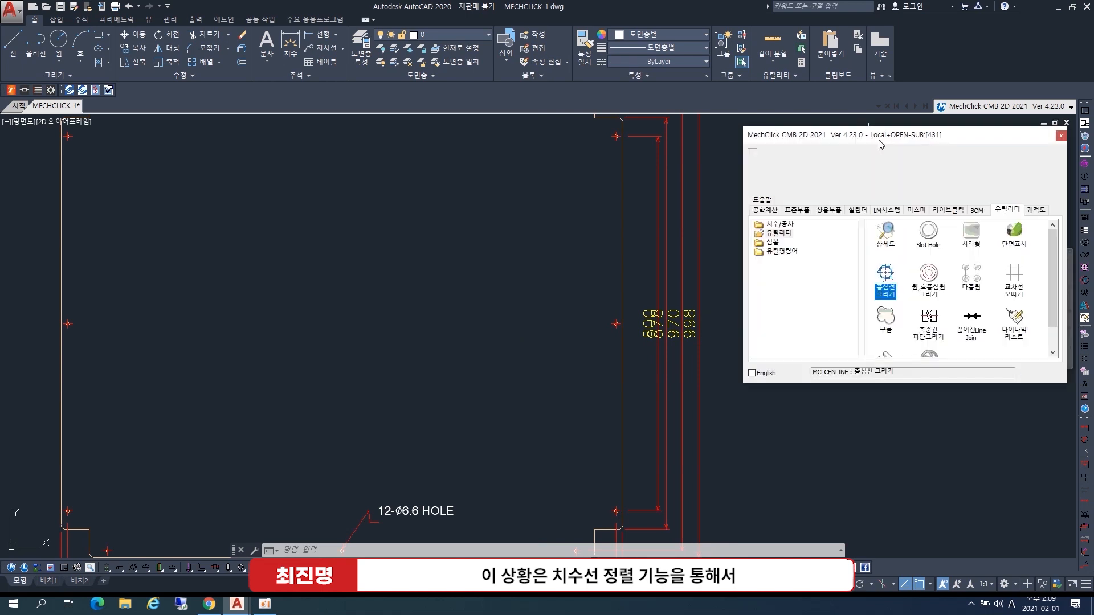
{"action": "left_click", "coordinate": [778, 224]}
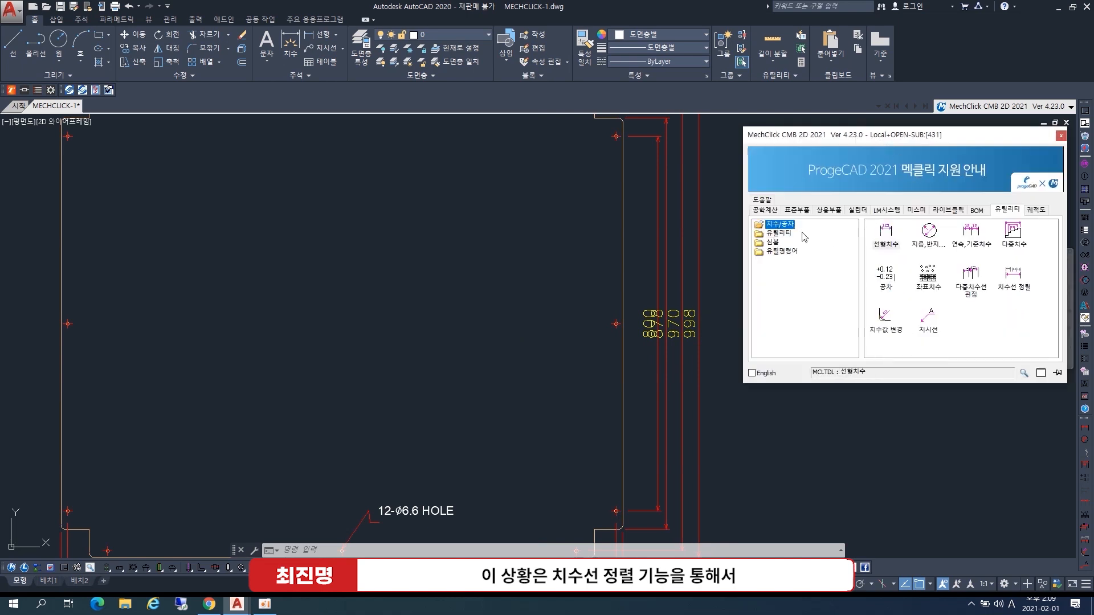
{"action": "left_click", "coordinate": [1009, 276]}
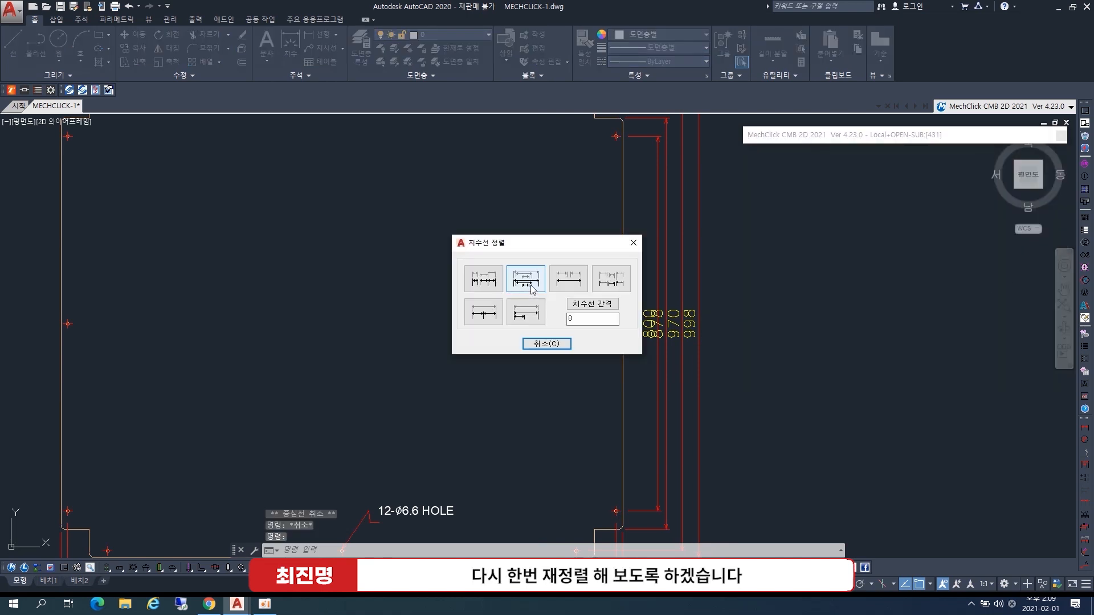
{"action": "left_click", "coordinate": [531, 288]}
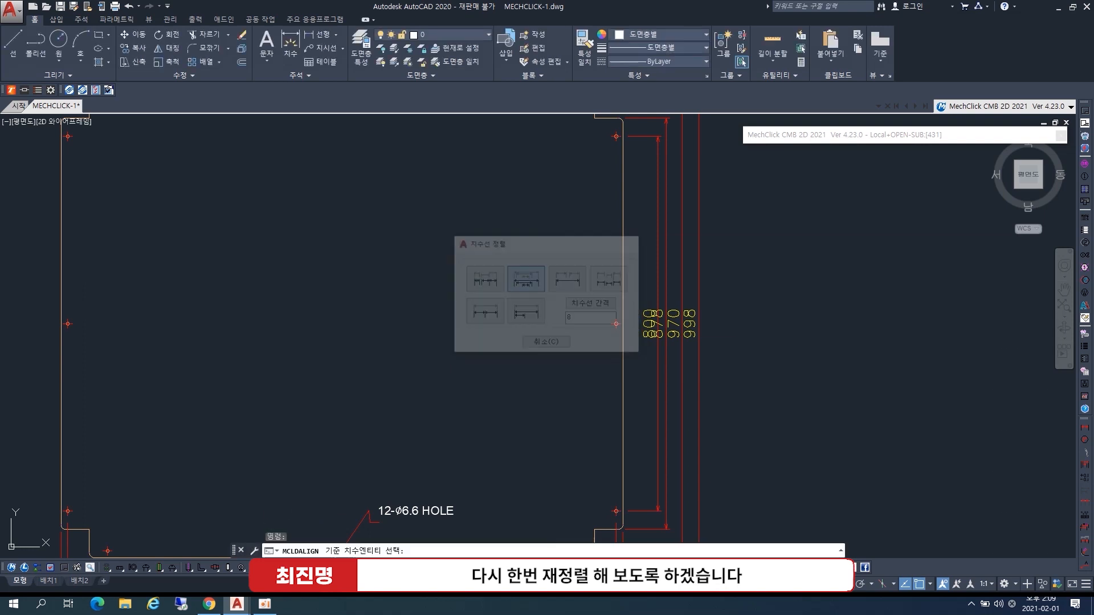
{"action": "left_click", "coordinate": [646, 312]}
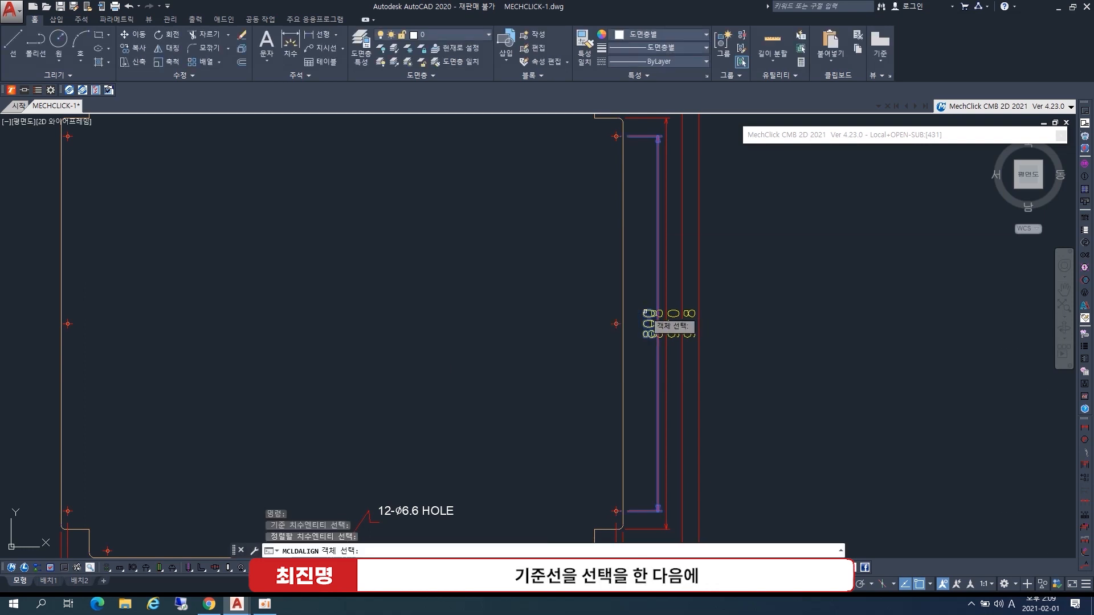
{"action": "left_click", "coordinate": [737, 316]}
{"action": "left_click", "coordinate": [646, 356]}
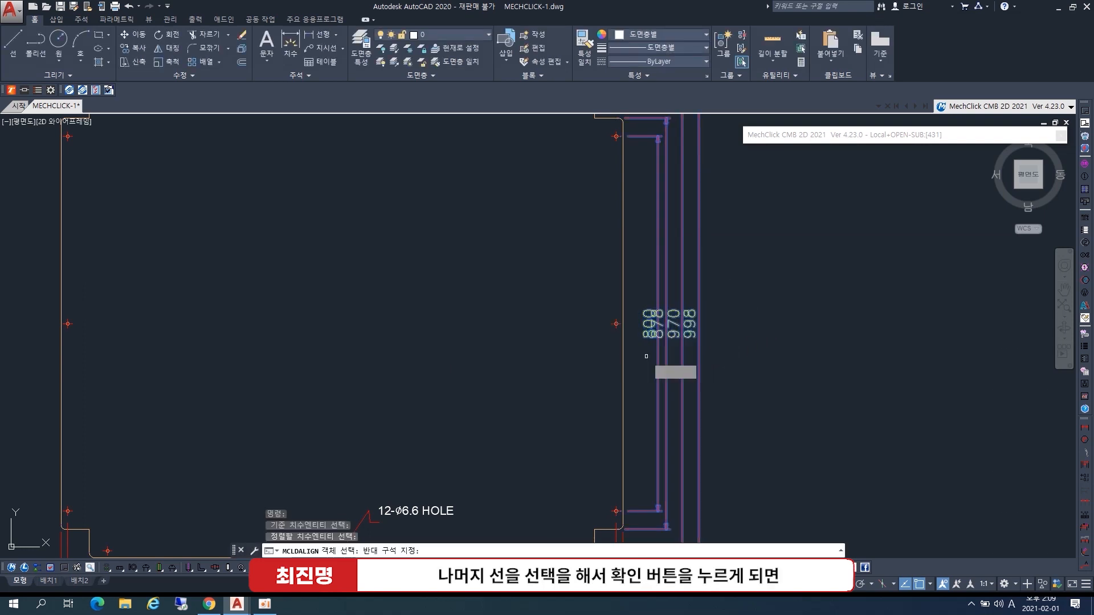
{"action": "right_click", "coordinate": [798, 339]}
{"action": "scroll", "coordinate": [804, 333], "scroll_direction": "down", "scroll_amount": 2}
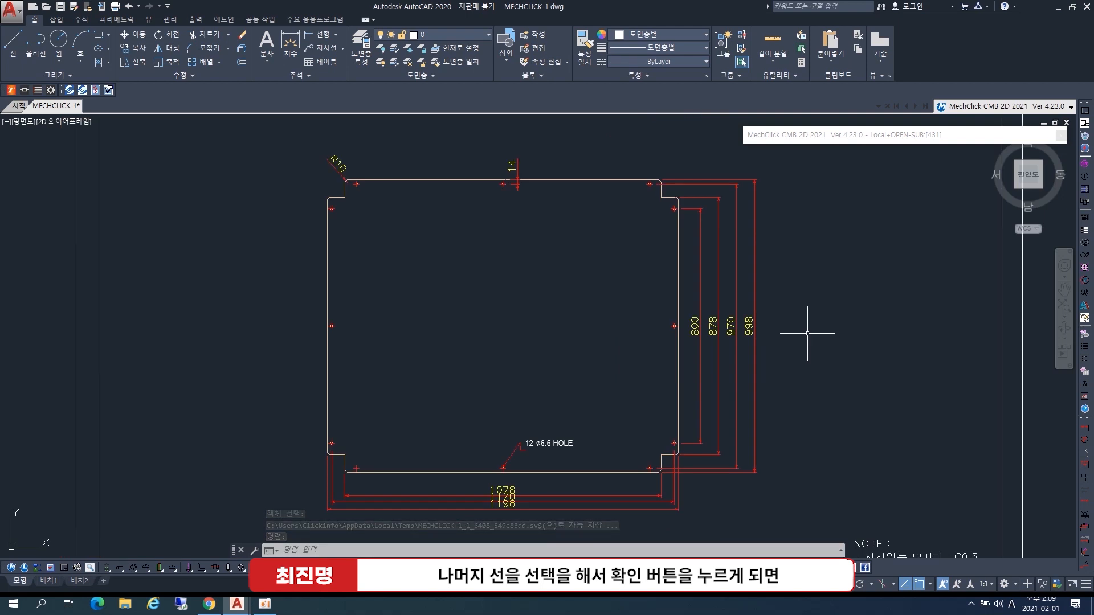
- Realign the three overlapping horizontal dimensions below the plate at line spacing 8, using the 1078 dimension as the base
{"action": "mouse_move", "coordinate": [885, 132]}
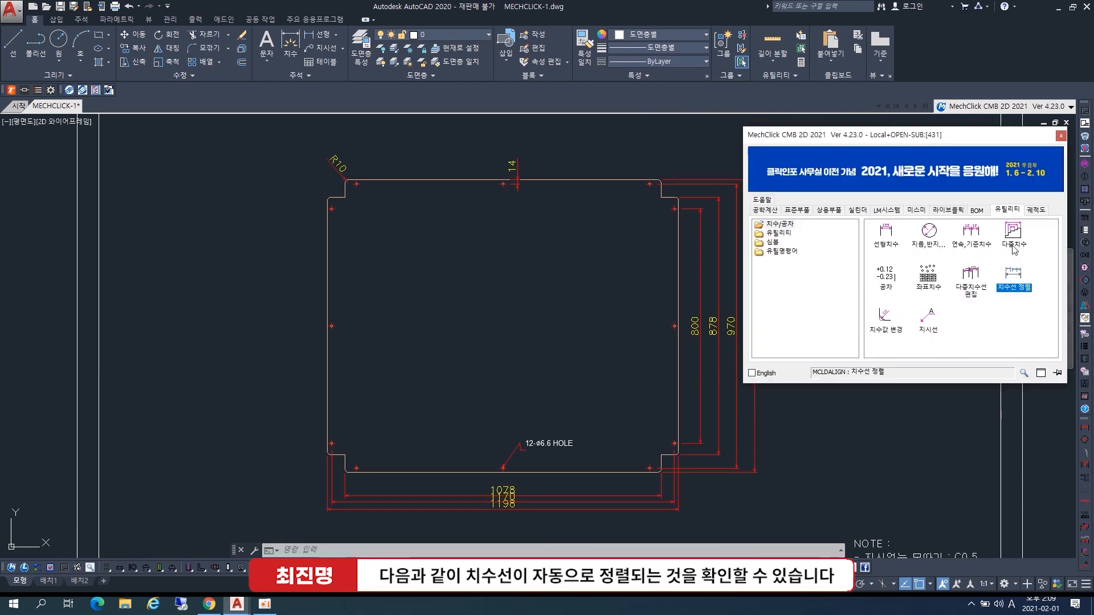
{"action": "left_click", "coordinate": [1020, 288]}
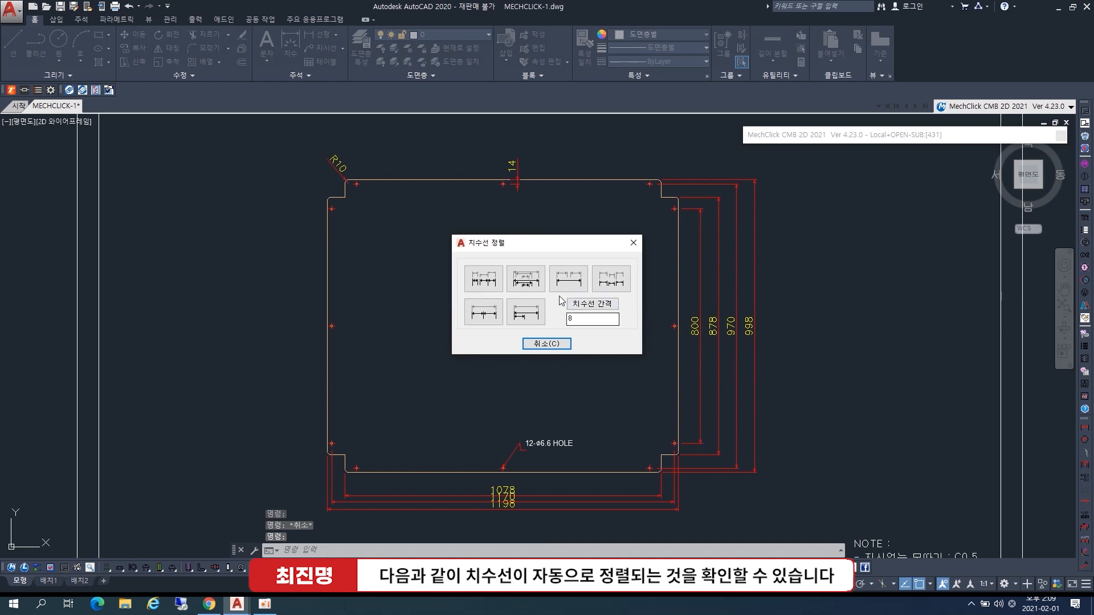
{"action": "left_click", "coordinate": [527, 284]}
{"action": "middle_click_drag", "start_coordinate": [521, 453], "coordinate": [552, 359]}
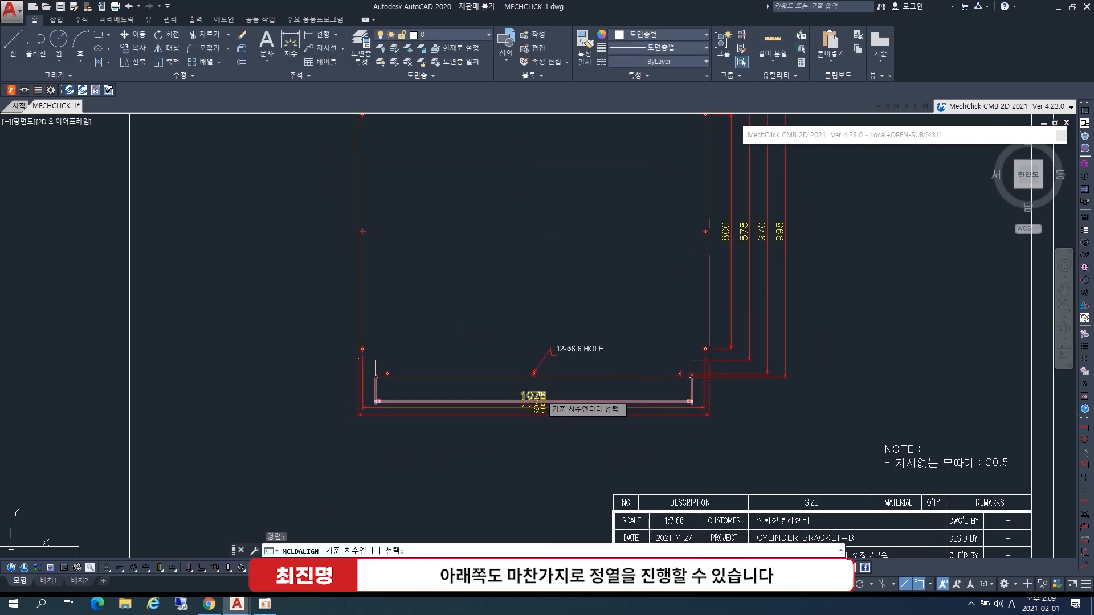
{"action": "left_click", "coordinate": [541, 396]}
{"action": "left_click", "coordinate": [586, 386]}
{"action": "left_click", "coordinate": [507, 451]}
{"action": "key", "text": "Return"}
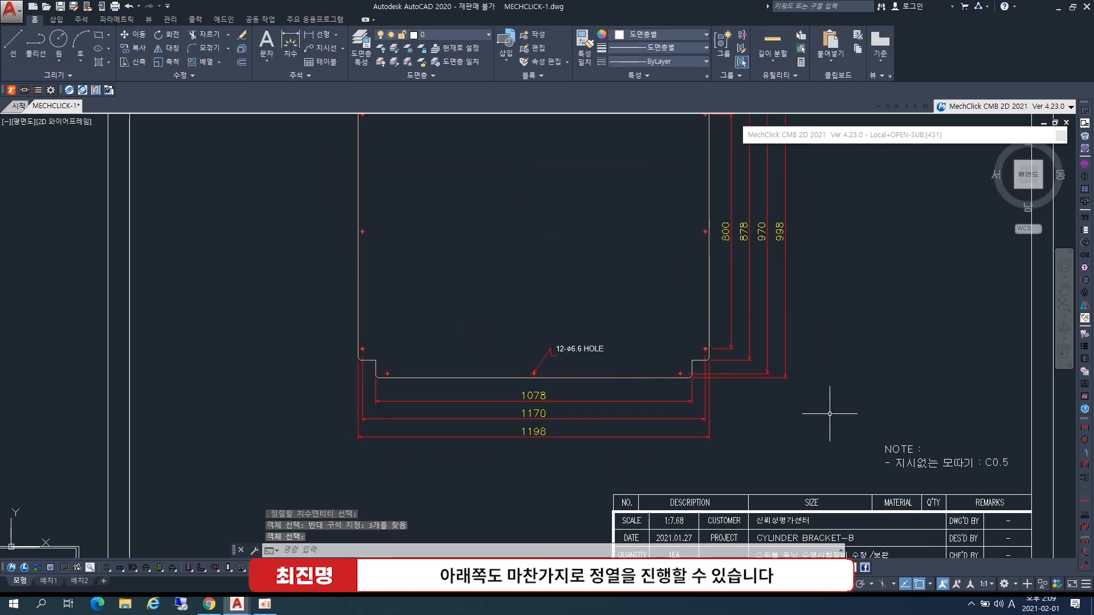
- Open MechClick's drawing-area creation dialog (도면영역 생성) and move it clear of the first sheets
{"action": "scroll", "coordinate": [636, 247], "scroll_direction": "down", "scroll_amount": 6}
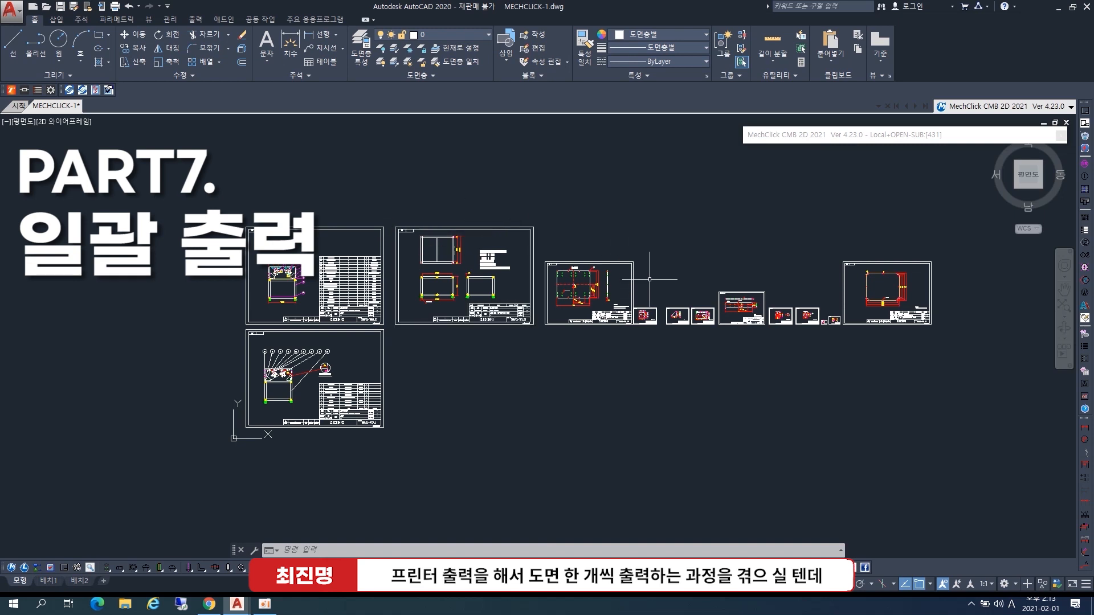
{"action": "middle_click_drag", "start_coordinate": [746, 250], "coordinate": [678, 255]}
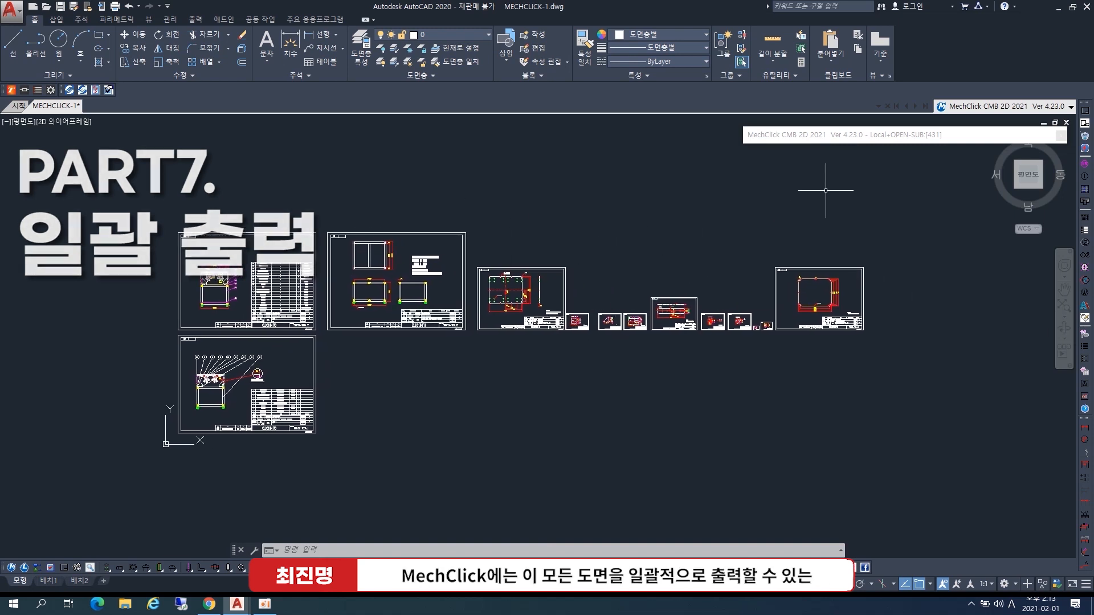
{"action": "mouse_move", "coordinate": [867, 141]}
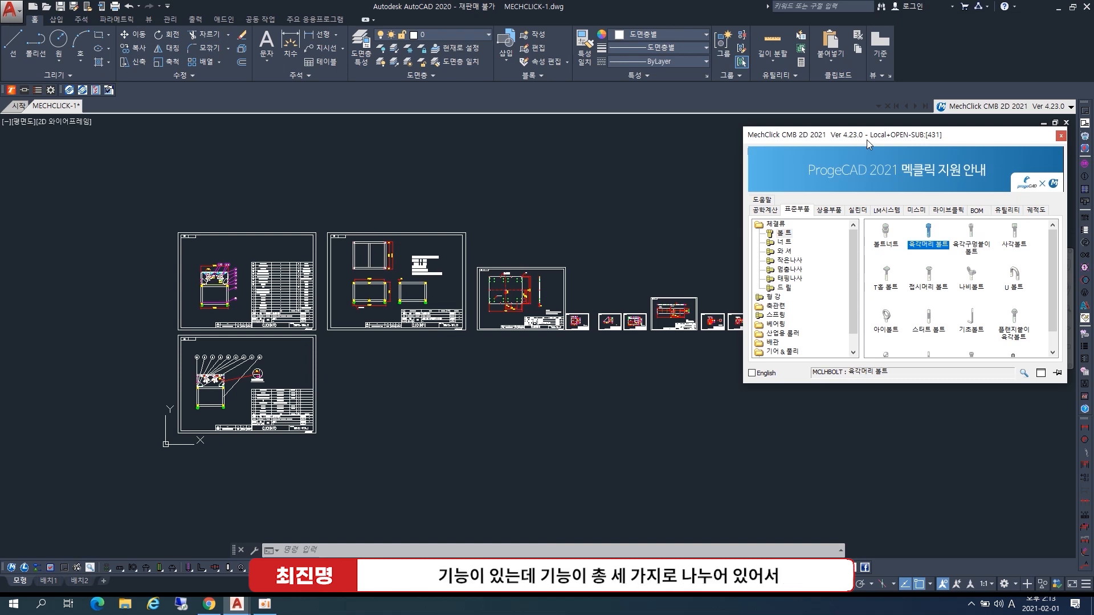
{"action": "left_click", "coordinate": [976, 211]}
{"action": "left_click", "coordinate": [770, 227]}
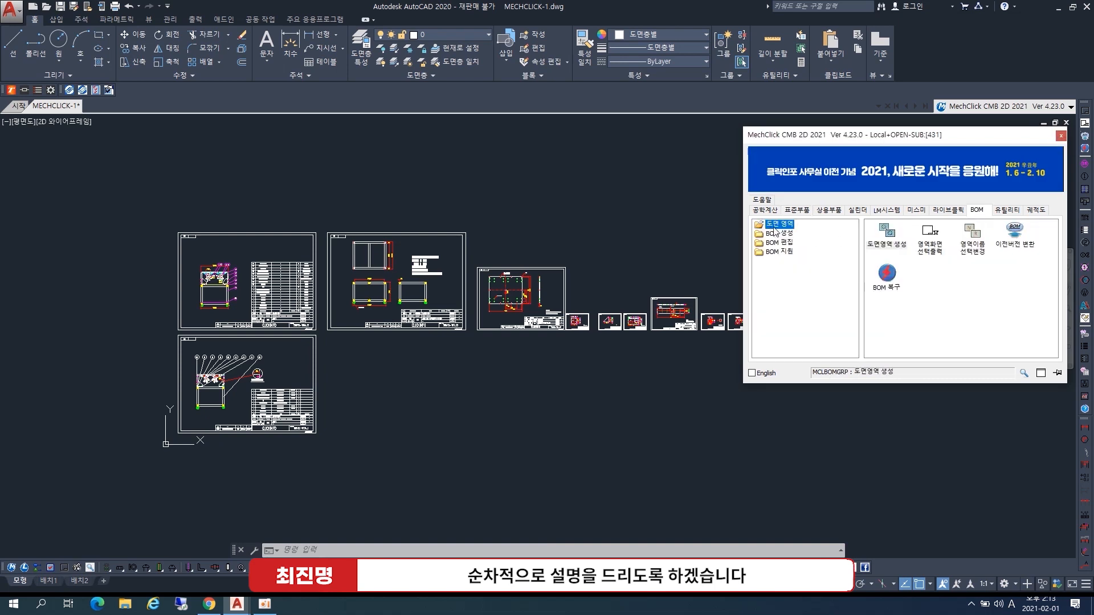
{"action": "left_click", "coordinate": [878, 242]}
{"action": "left_click_drag", "start_coordinate": [557, 177], "coordinate": [782, 178]}
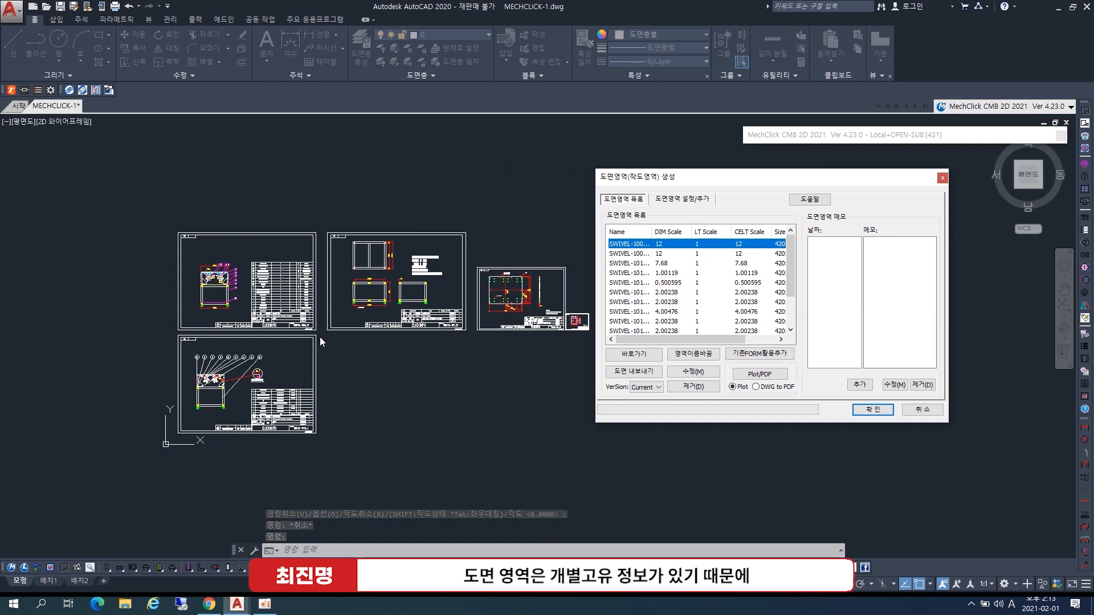
- Examine the drawing areas one by one from the list, starting with the first assembly sheet and its memo field
{"action": "double_click", "coordinate": [628, 244]}
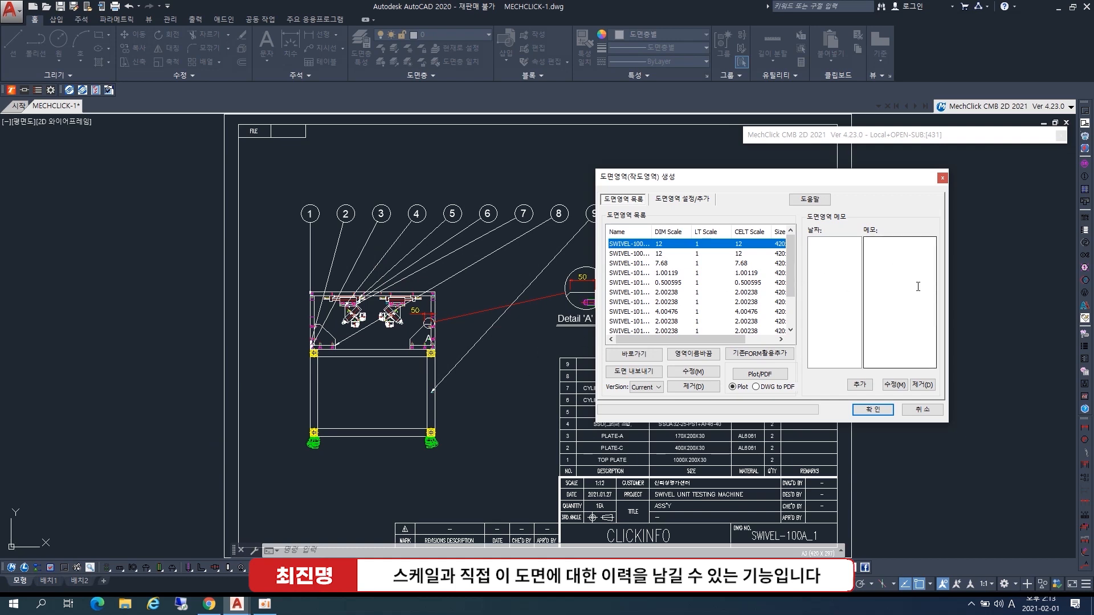
{"action": "left_click", "coordinate": [927, 363]}
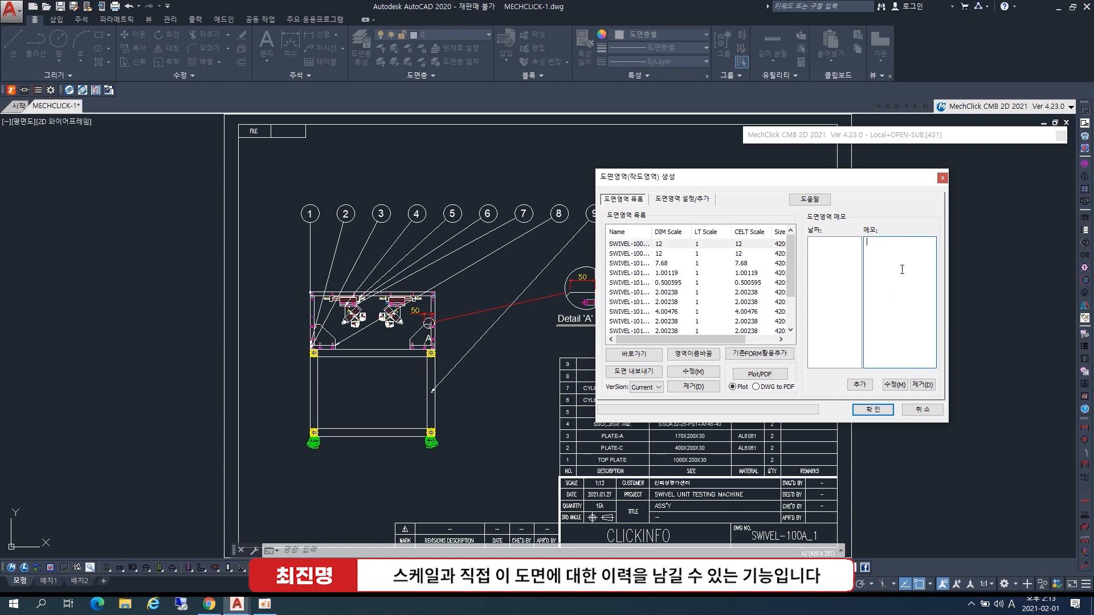
{"action": "left_click", "coordinate": [680, 254]}
{"action": "left_click", "coordinate": [678, 263]}
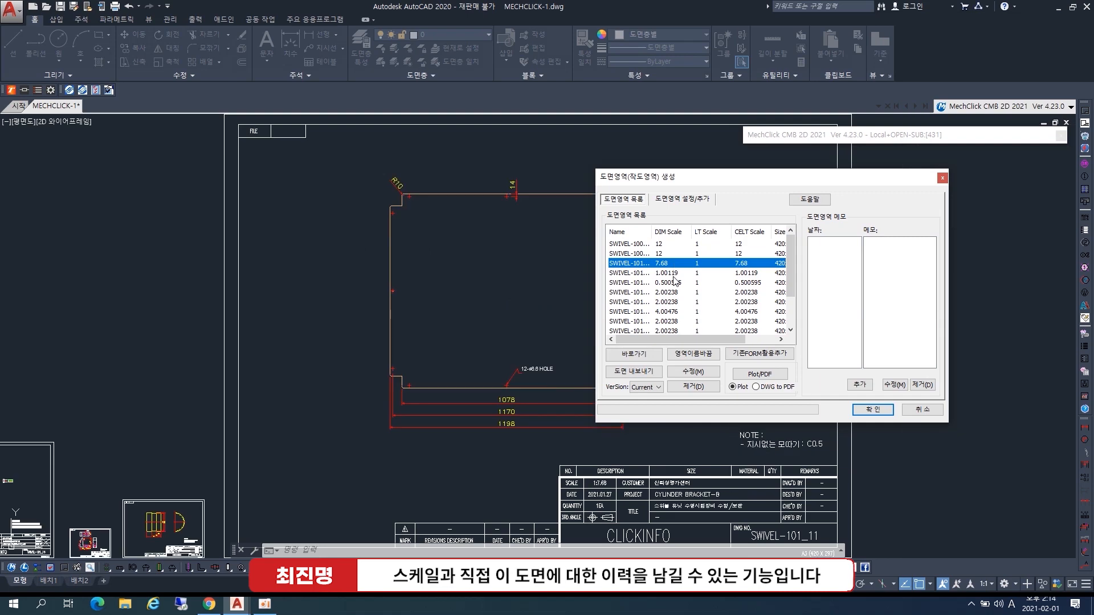
{"action": "left_click", "coordinate": [674, 273]}
{"action": "left_click", "coordinate": [674, 282]}
{"action": "left_click", "coordinate": [661, 291]}
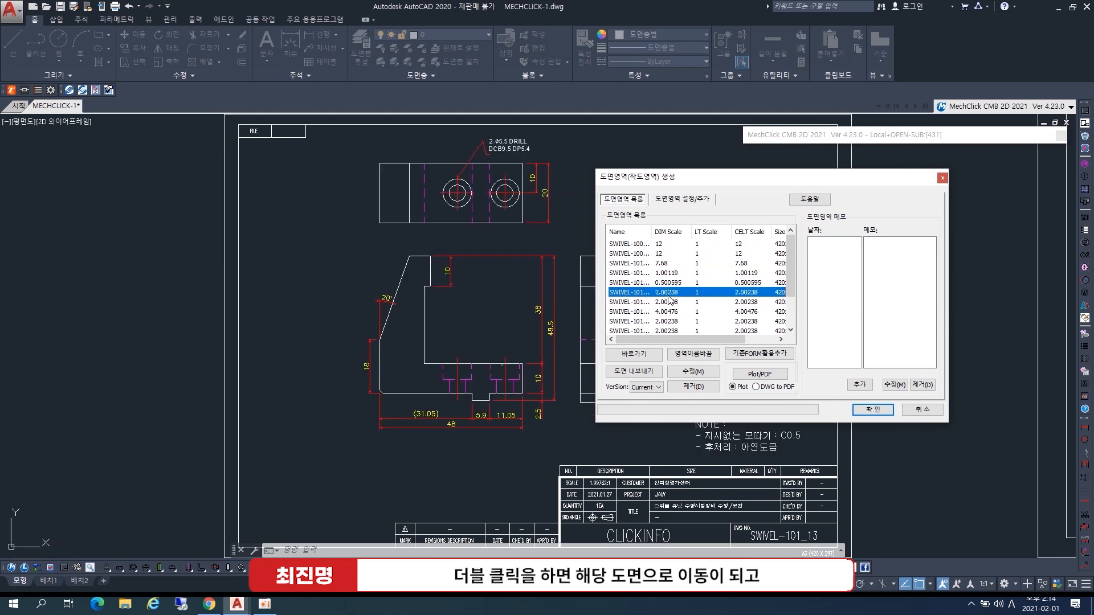
- Select all drawing areas in the list and set the export version to Current
{"action": "left_click", "coordinate": [649, 247]}
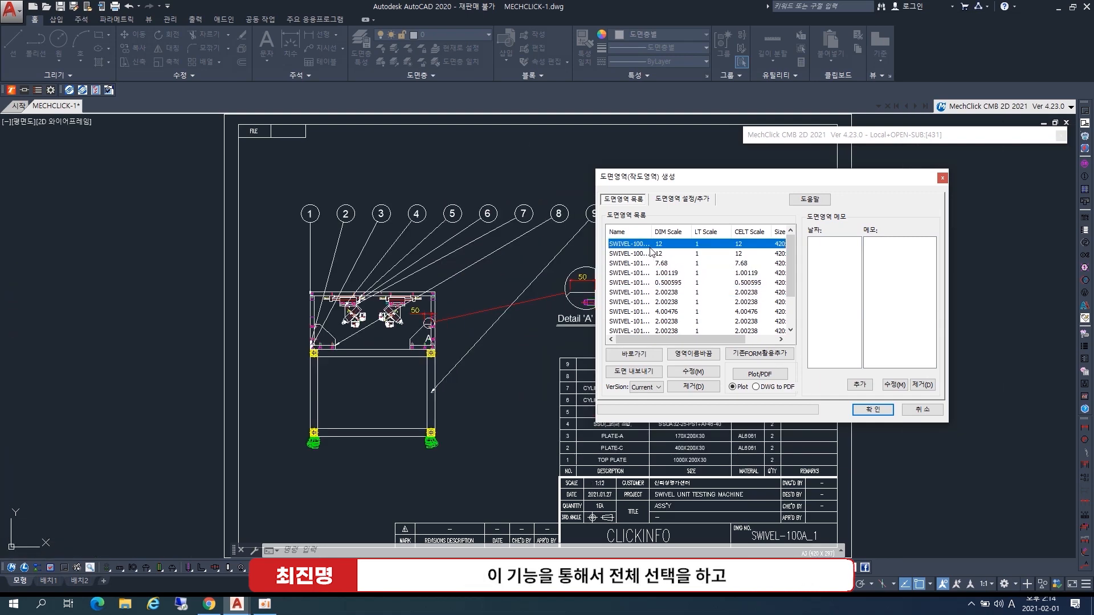
{"action": "scroll", "coordinate": [653, 257], "scroll_direction": "down", "scroll_amount": 2}
{"action": "left_click", "coordinate": [646, 322], "text": "shift"}
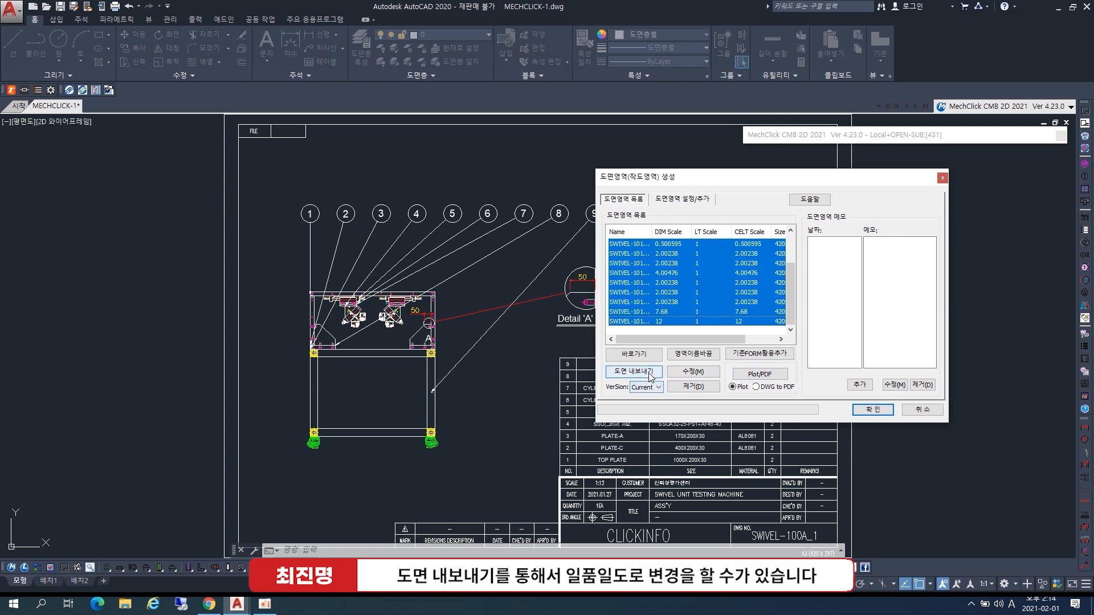
{"action": "left_click", "coordinate": [654, 389]}
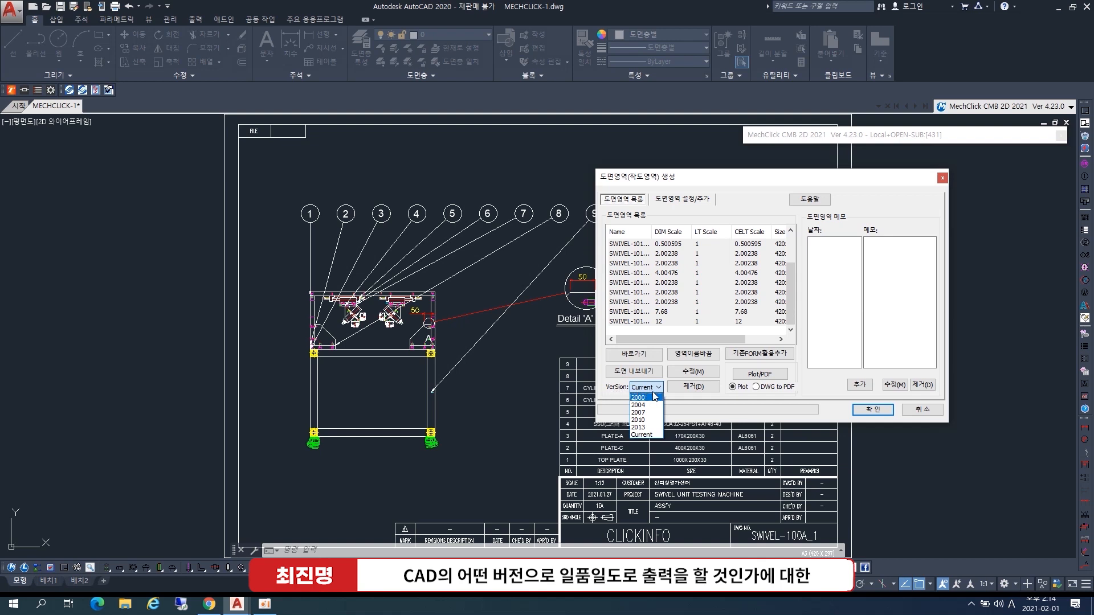
{"action": "left_click", "coordinate": [647, 434]}
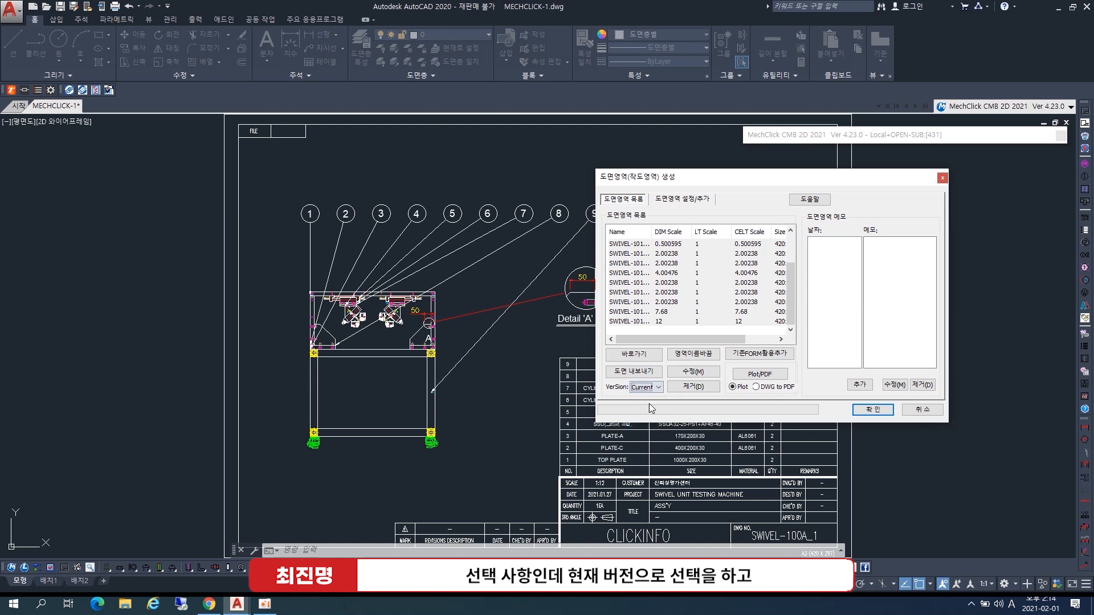
- Export the selected drawing areas to a new folder 일품일도 inside the desktop folder 멕클릭, and close the drawing-area dialog
{"action": "left_click", "coordinate": [634, 371]}
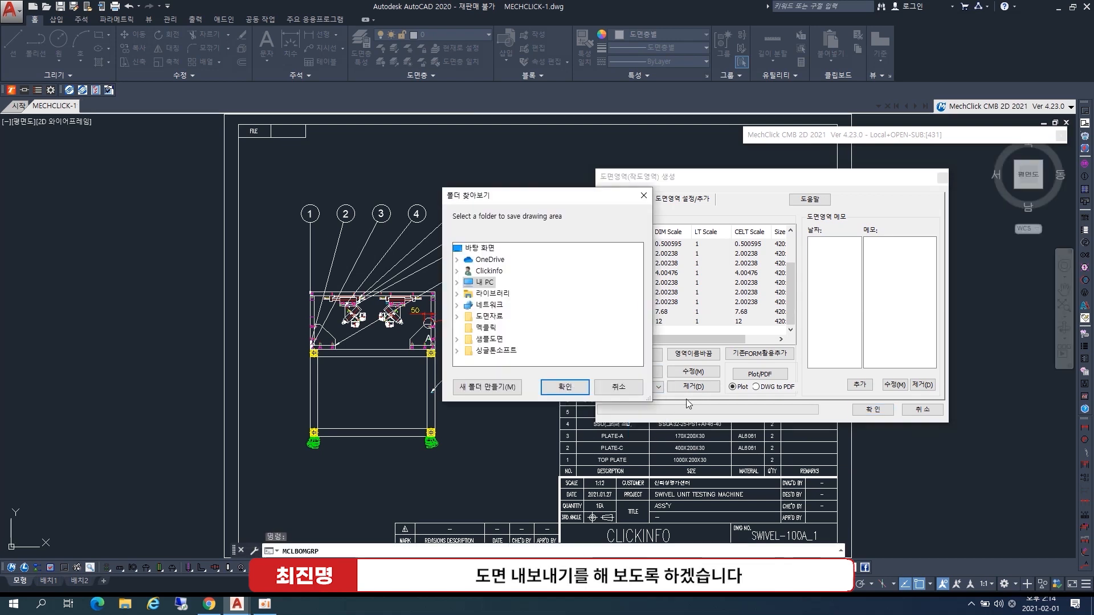
{"action": "left_click", "coordinate": [492, 331]}
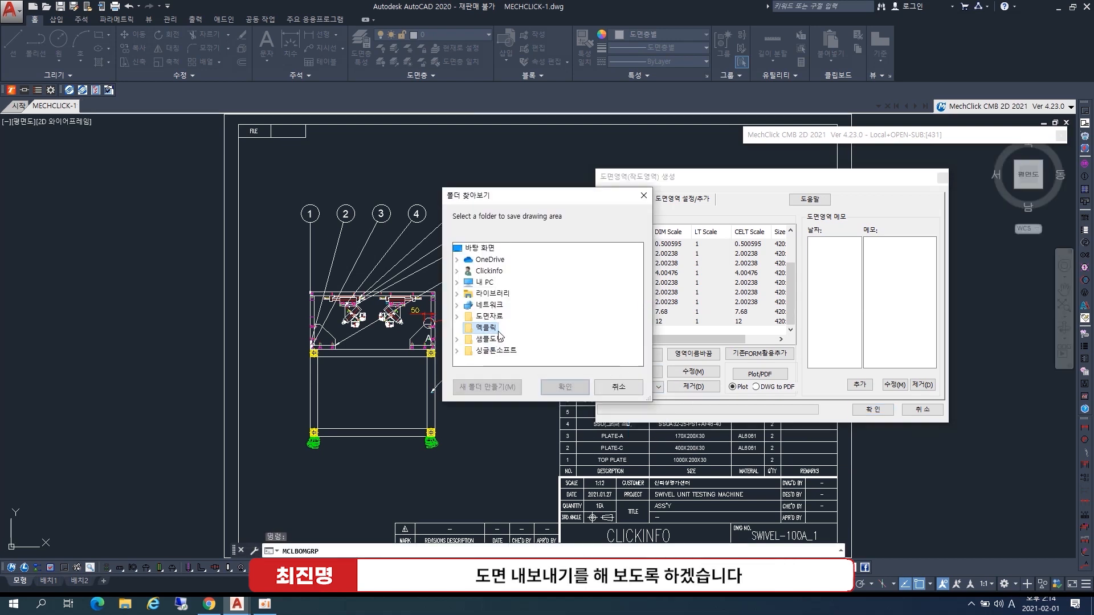
{"action": "left_click", "coordinate": [500, 387]}
{"action": "type", "text": "dㄹ품일ㄷ"}
{"action": "key", "text": "Return"}
{"action": "left_click", "coordinate": [564, 387]}
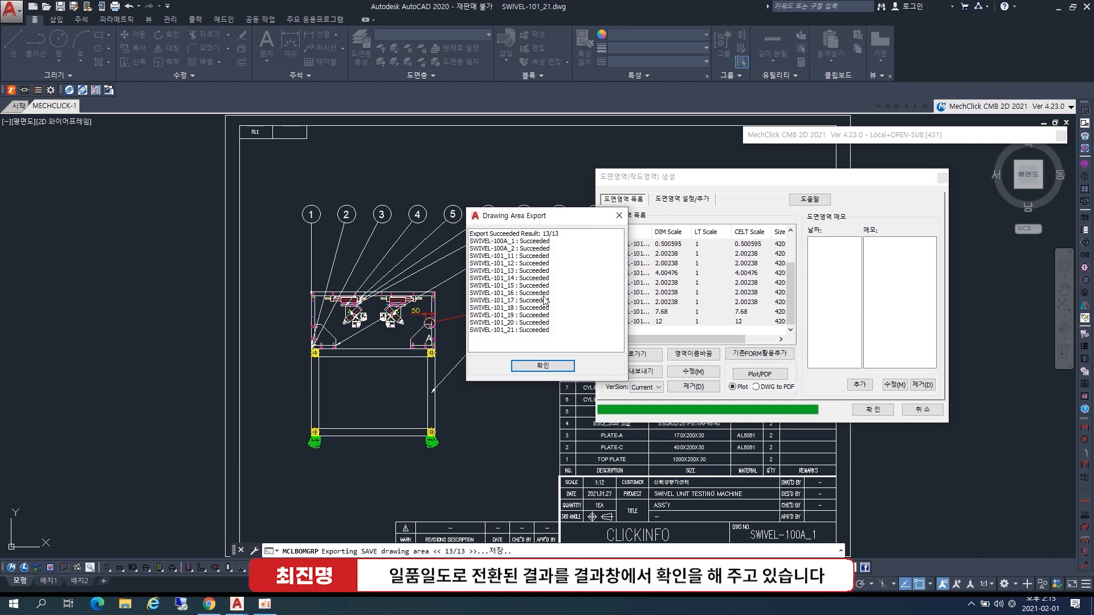
{"action": "left_click", "coordinate": [545, 368]}
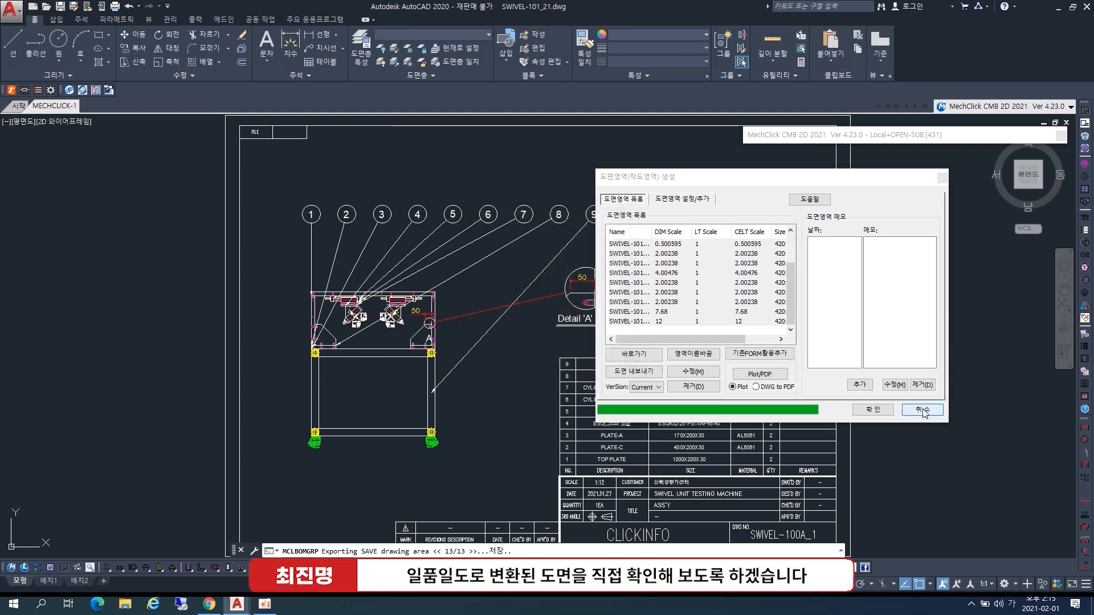
{"action": "left_click", "coordinate": [923, 411]}
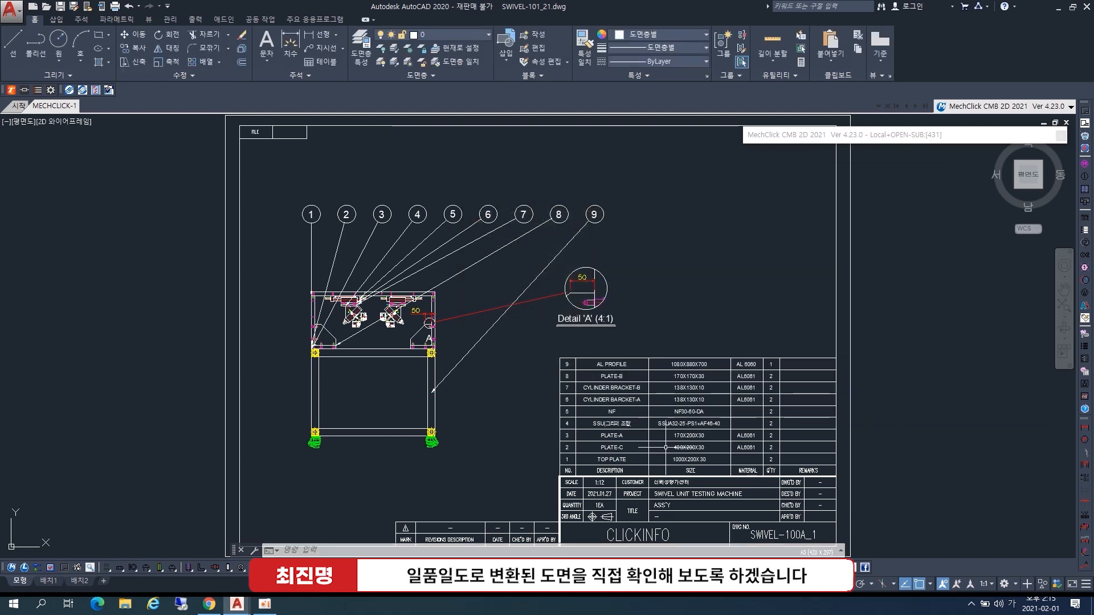
- Switch to File Explorer, browse to the 일품일도 folder inside 멕클릭, and open the exported SWIVEL-101_14.dwg
{"action": "left_click", "coordinate": [125, 605]}
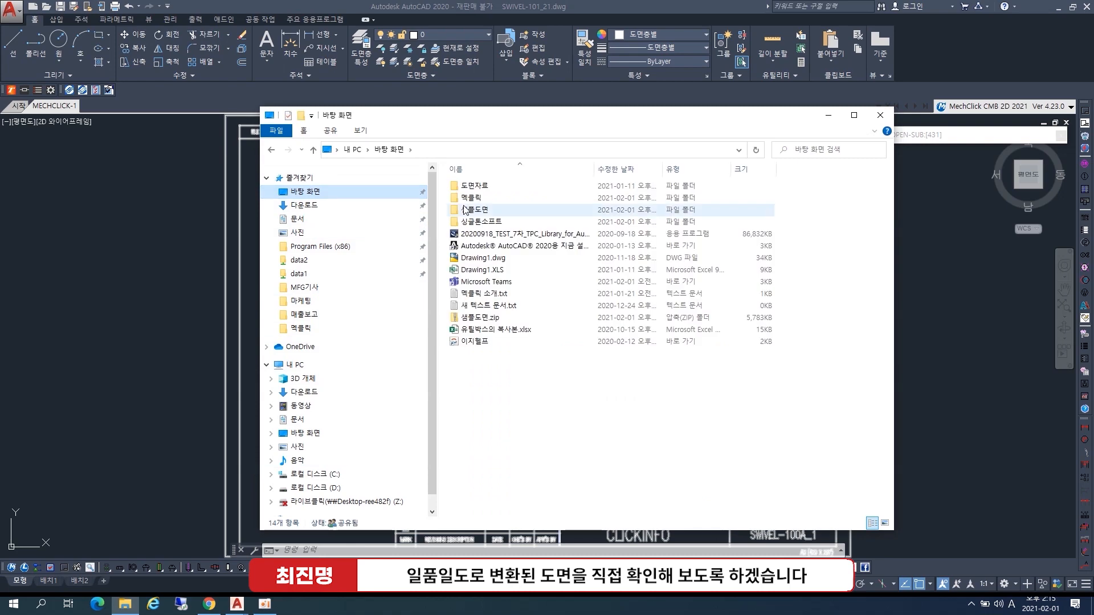
{"action": "double_click", "coordinate": [470, 197]}
{"action": "double_click", "coordinate": [493, 186]}
{"action": "left_click_drag", "start_coordinate": [432, 228], "coordinate": [270, 245]}
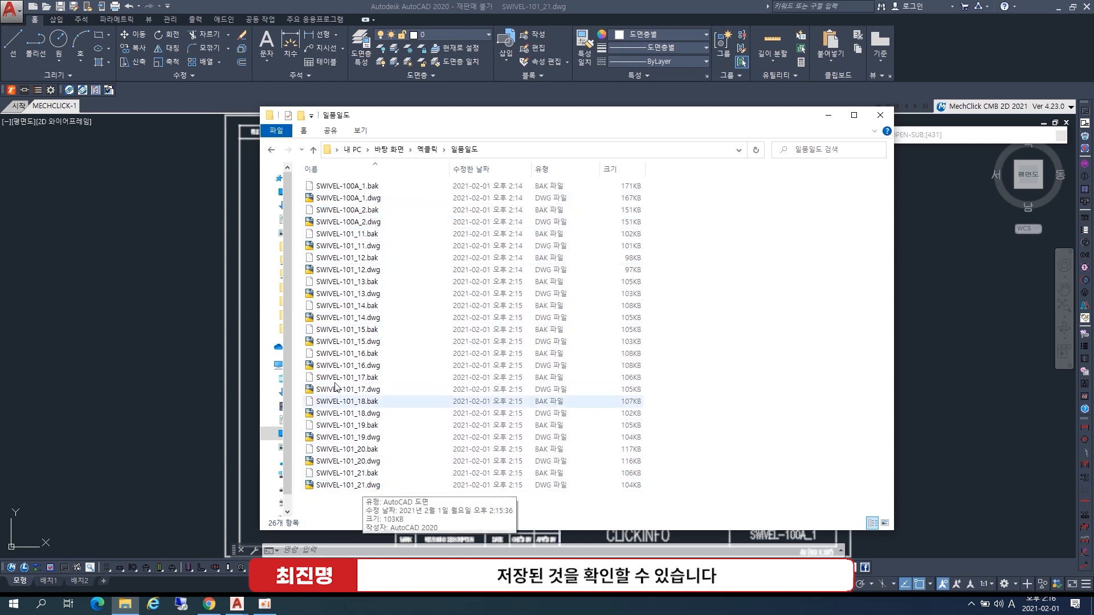
{"action": "double_click", "coordinate": [343, 319]}
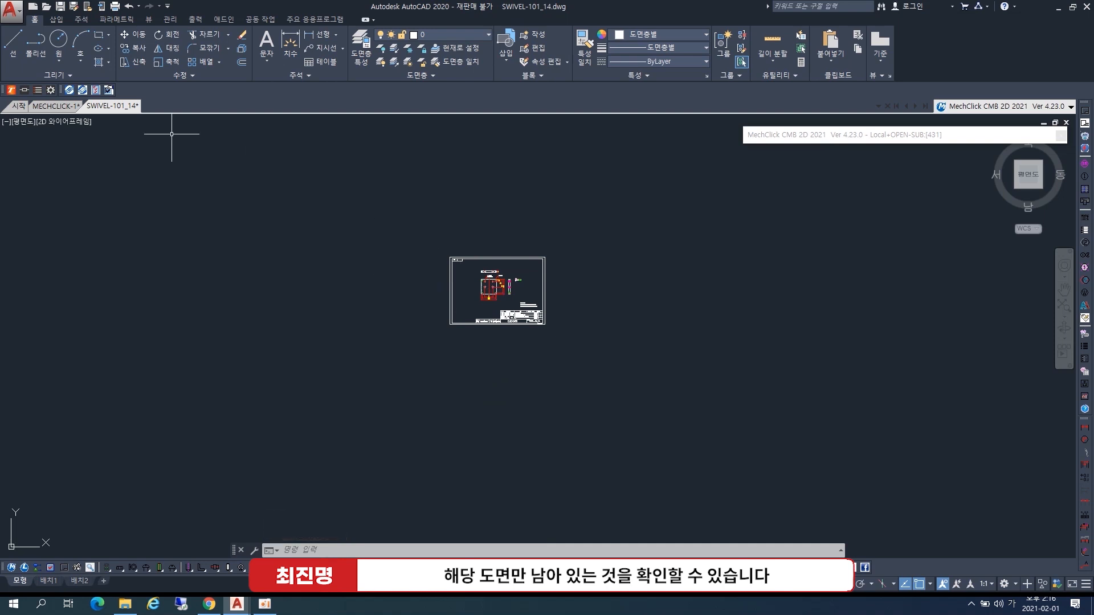
- Return to the MECHCLICK-1 drawing and select a couple of individual SWIVEL-101 drawing areas in the drawing-area list
{"action": "left_click", "coordinate": [55, 105]}
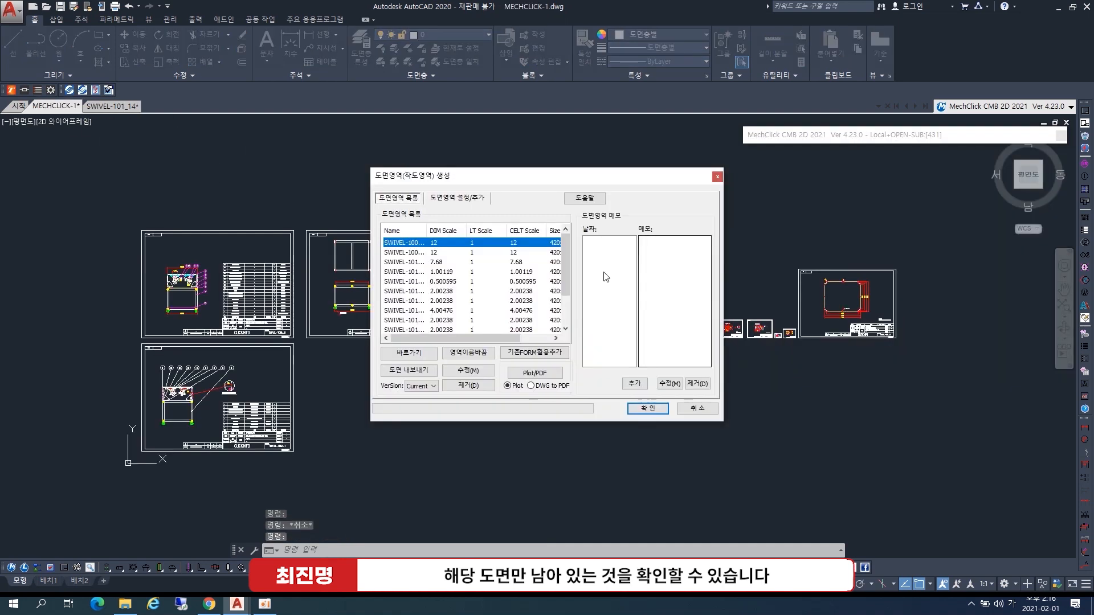
{"action": "scroll", "coordinate": [559, 278], "scroll_direction": "down", "scroll_amount": 2}
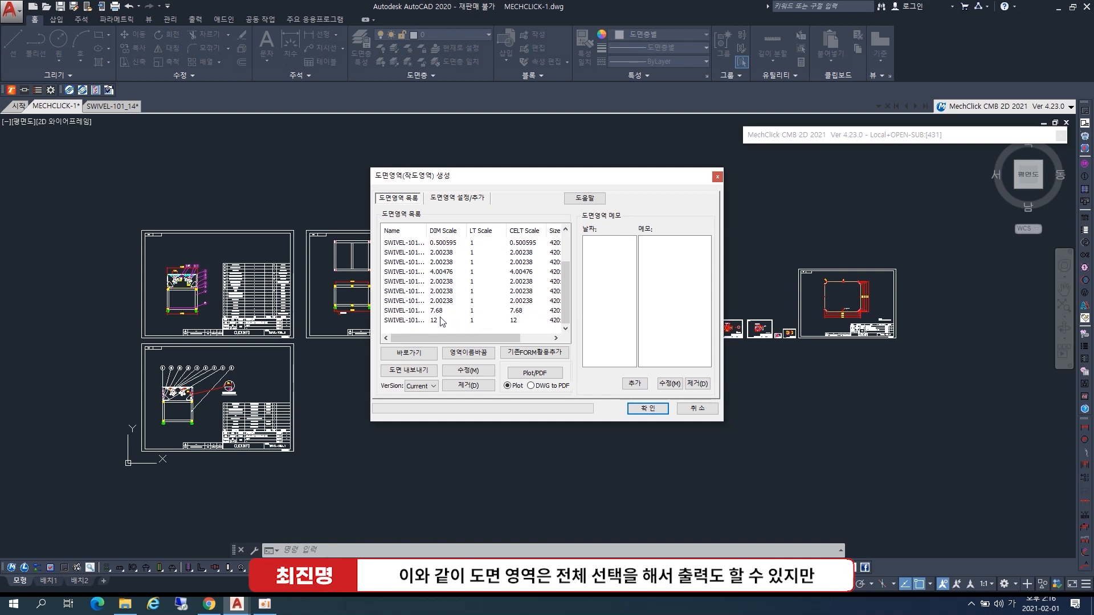
{"action": "left_click", "coordinate": [414, 262]}
{"action": "double_click", "coordinate": [413, 253]}
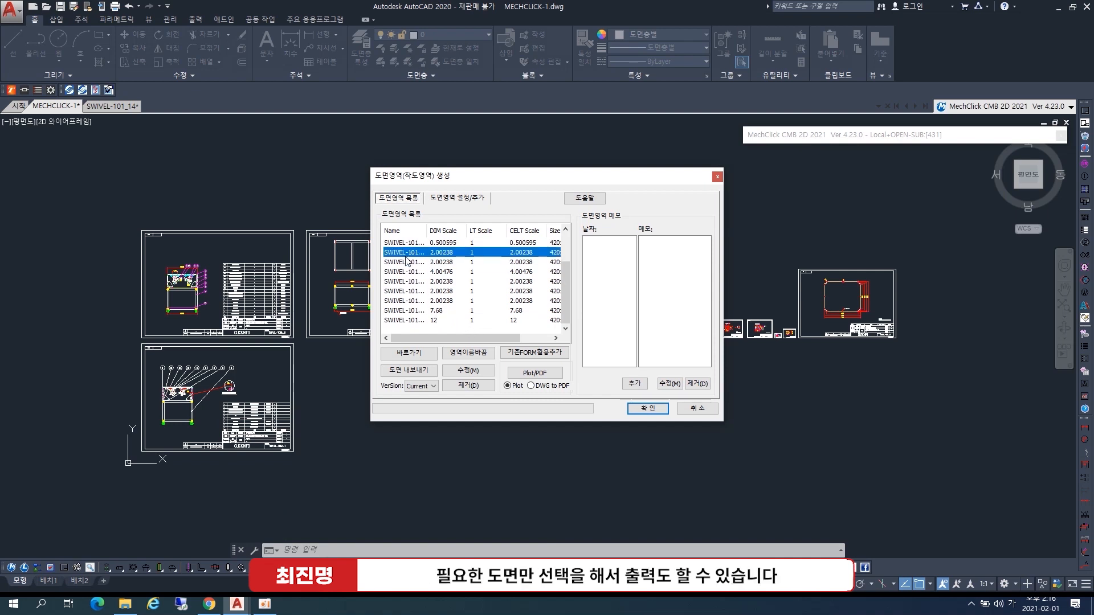
{"action": "left_click", "coordinate": [416, 282], "text": "ctrl"}
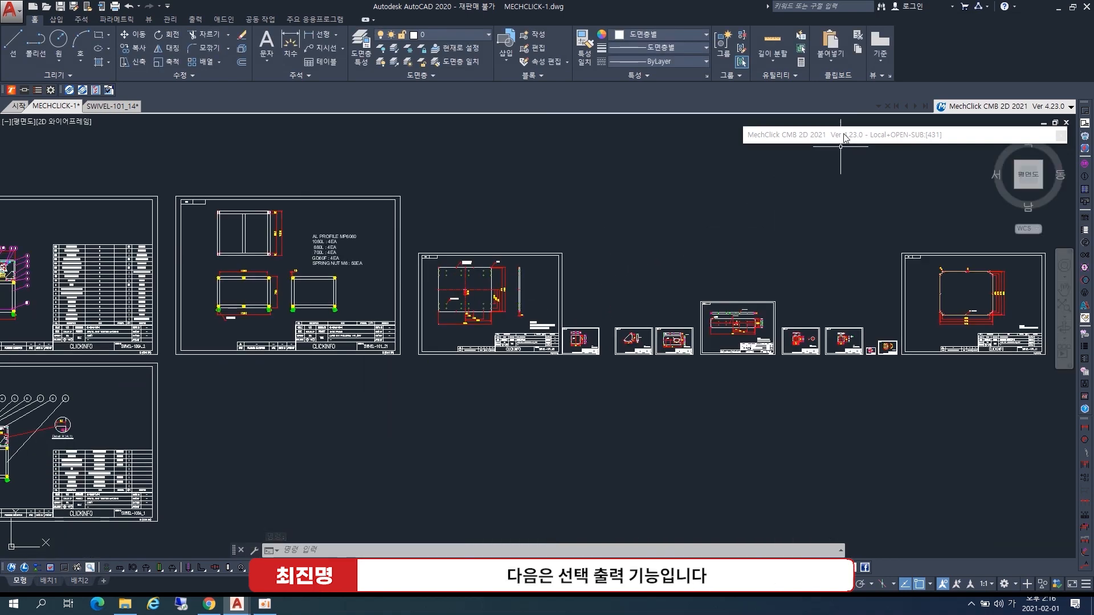
- Start the selective drawing-area output and set it to DWG to PDF, paper size A3 and plot style monochrome.ctb
{"action": "mouse_move", "coordinate": [844, 137]}
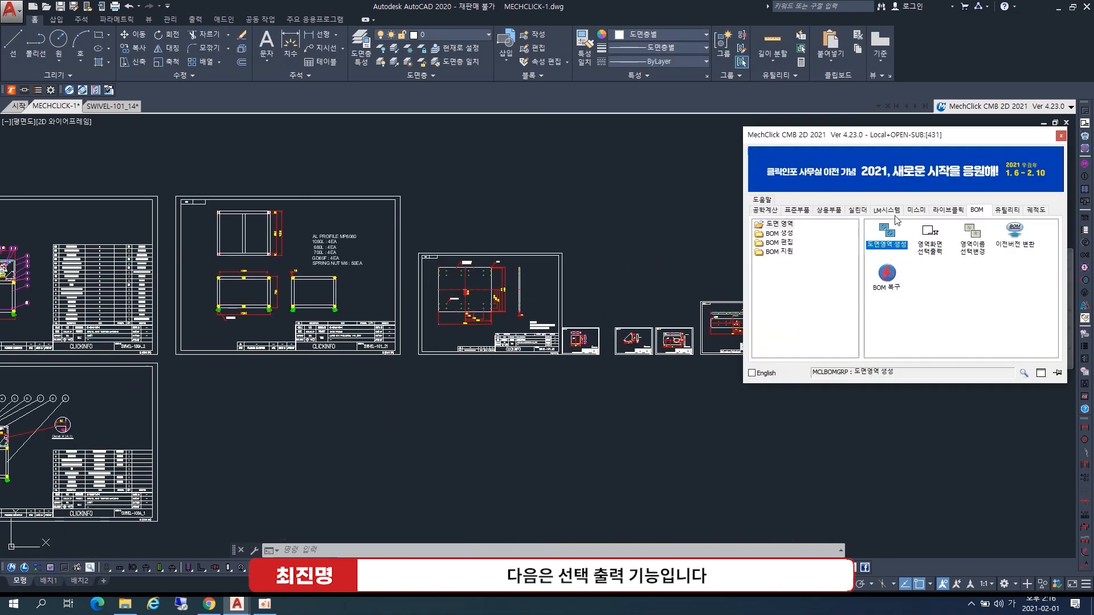
{"action": "left_click", "coordinate": [931, 239]}
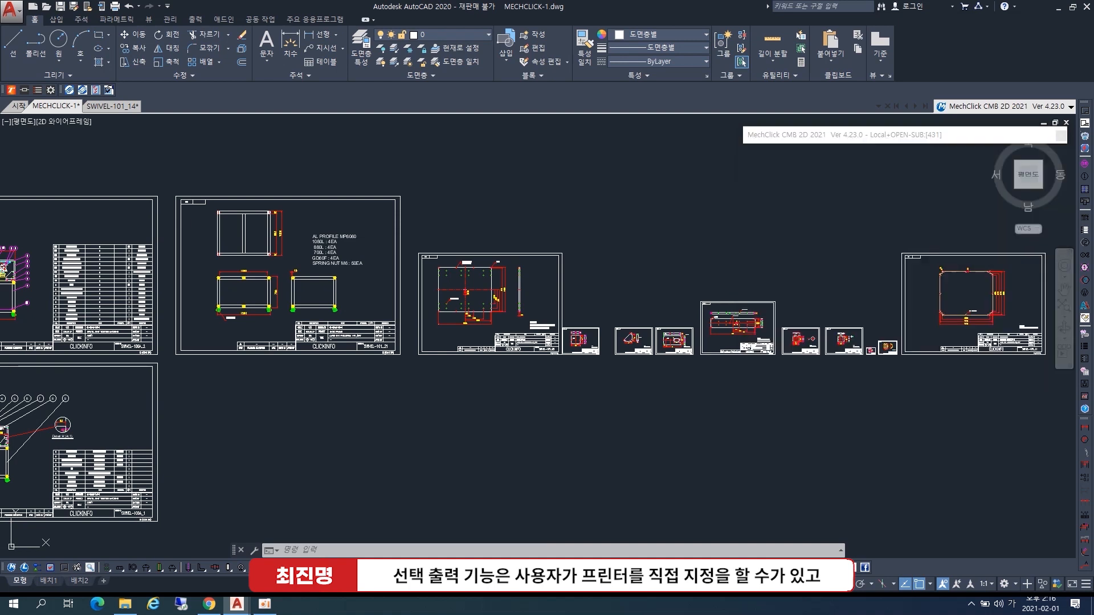
{"action": "left_click", "coordinate": [559, 263]}
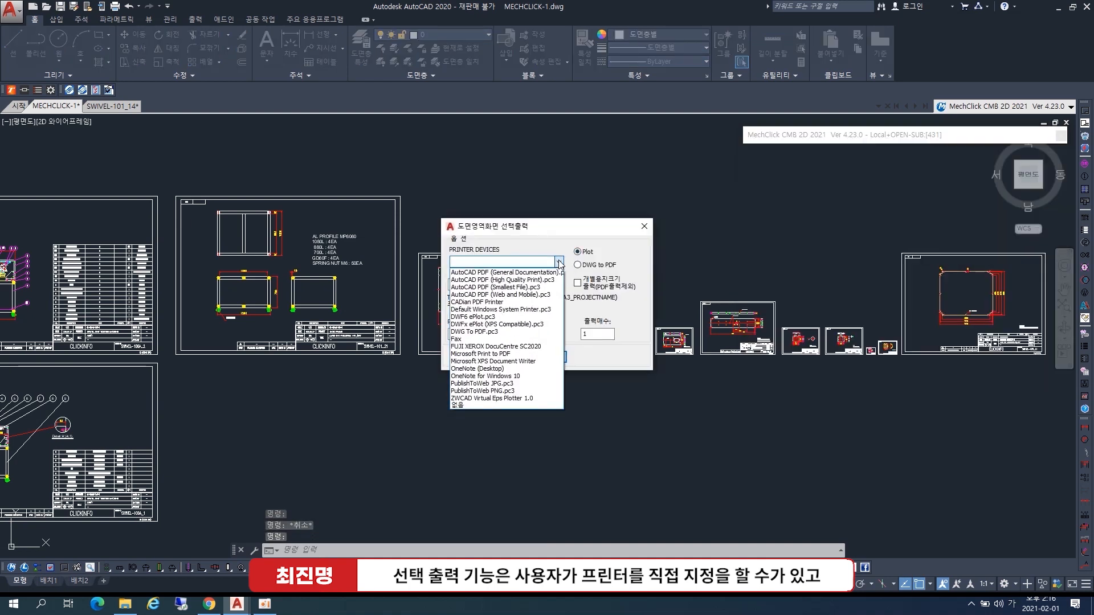
{"action": "left_click", "coordinate": [595, 271]}
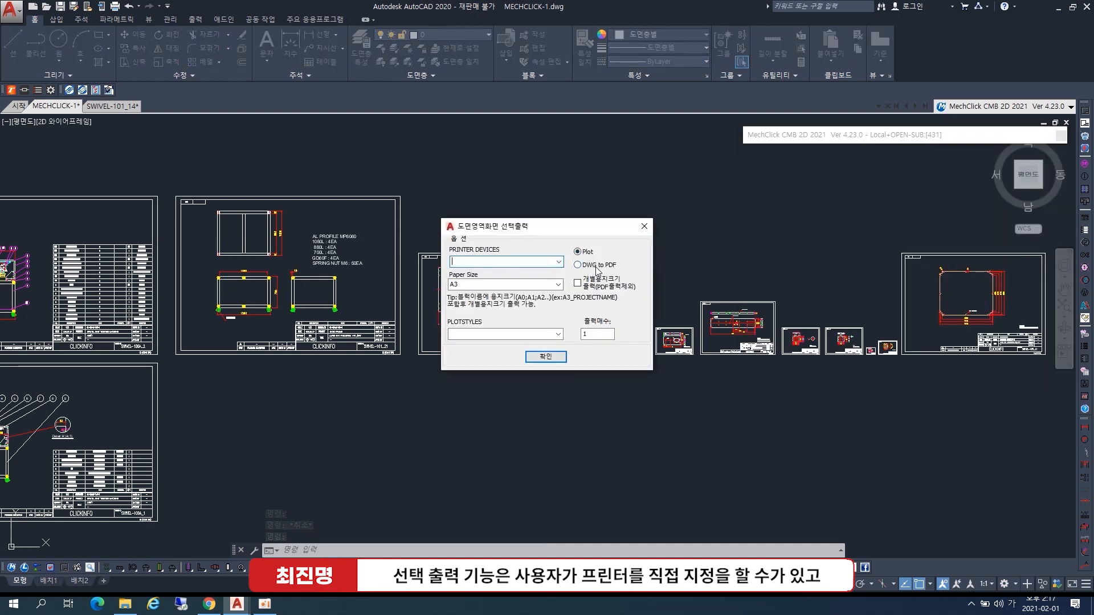
{"action": "left_click", "coordinate": [597, 271]}
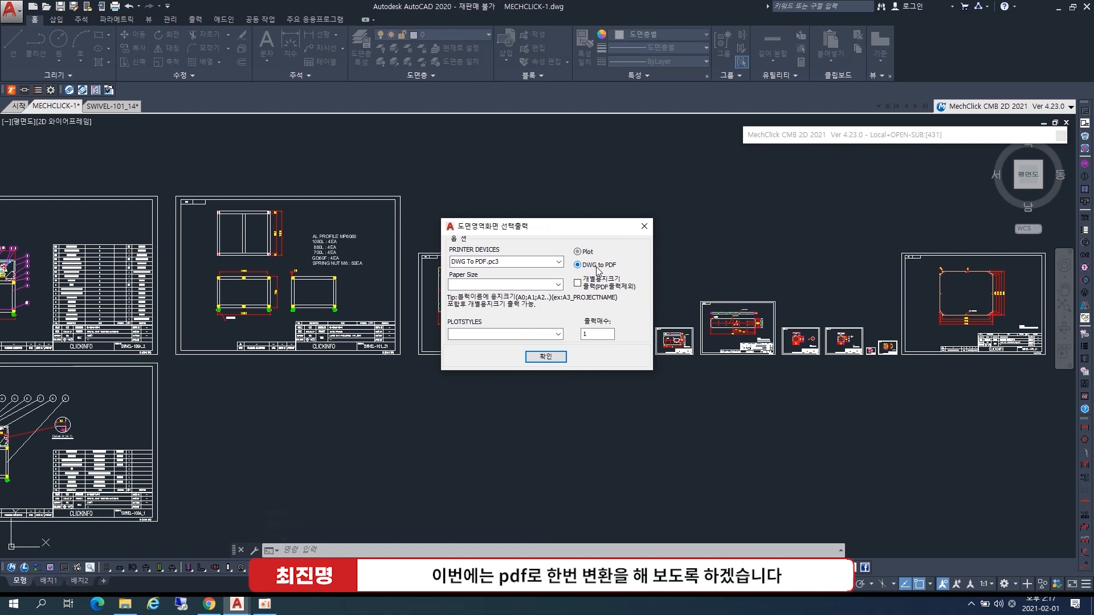
{"action": "left_click", "coordinate": [559, 284]}
{"action": "left_click", "coordinate": [542, 313]}
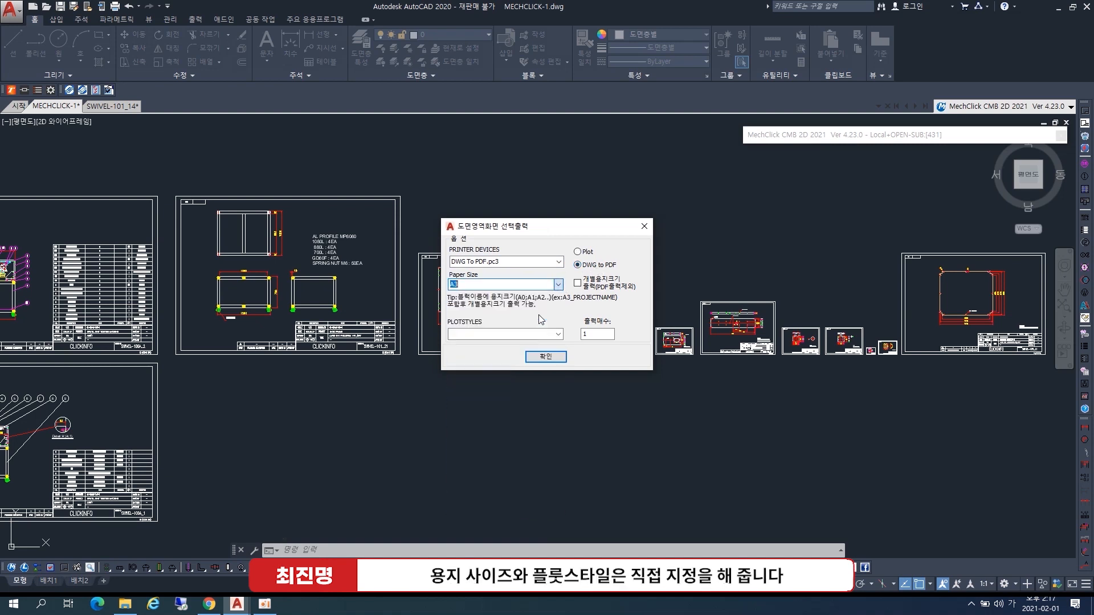
{"action": "left_click", "coordinate": [560, 334]}
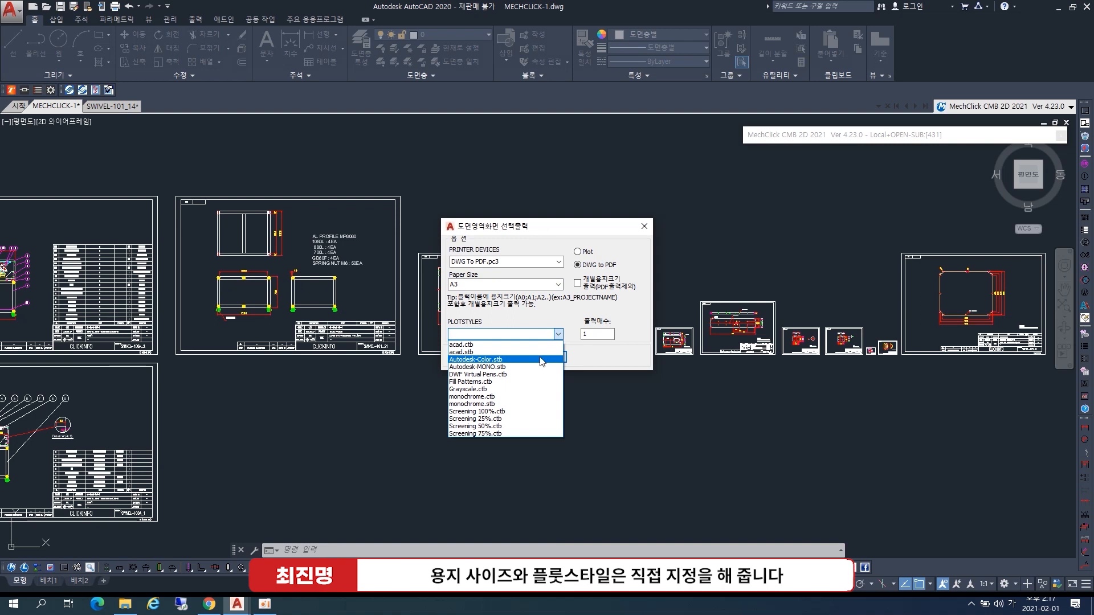
{"action": "left_click", "coordinate": [513, 397]}
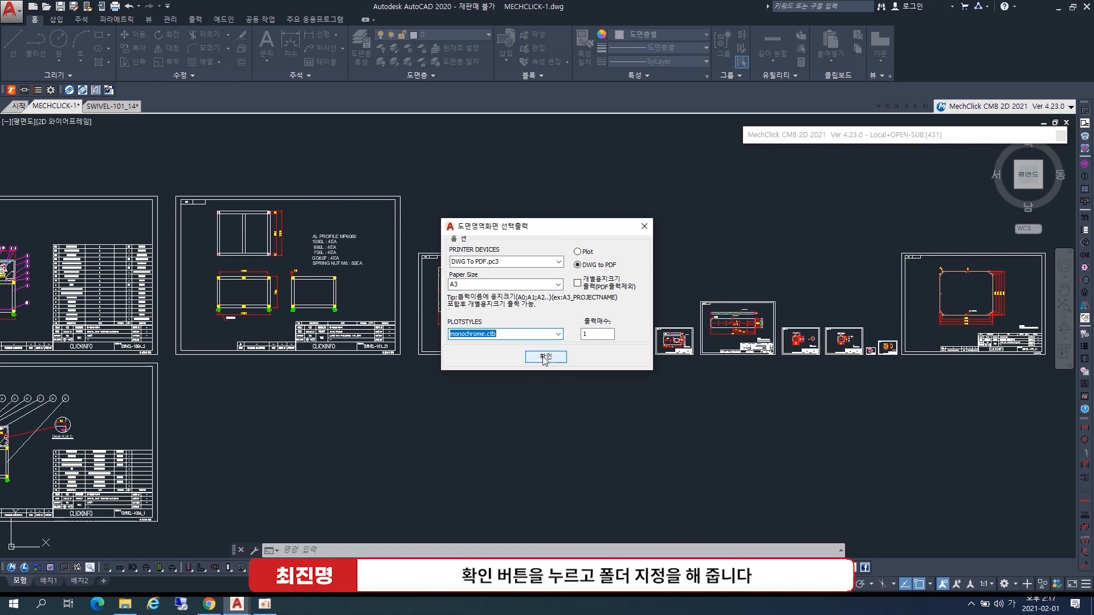
- Accept the output options and choose the 일품일도 folder inside 멕클릭 as the destination for the PDF files
{"action": "left_click", "coordinate": [545, 357]}
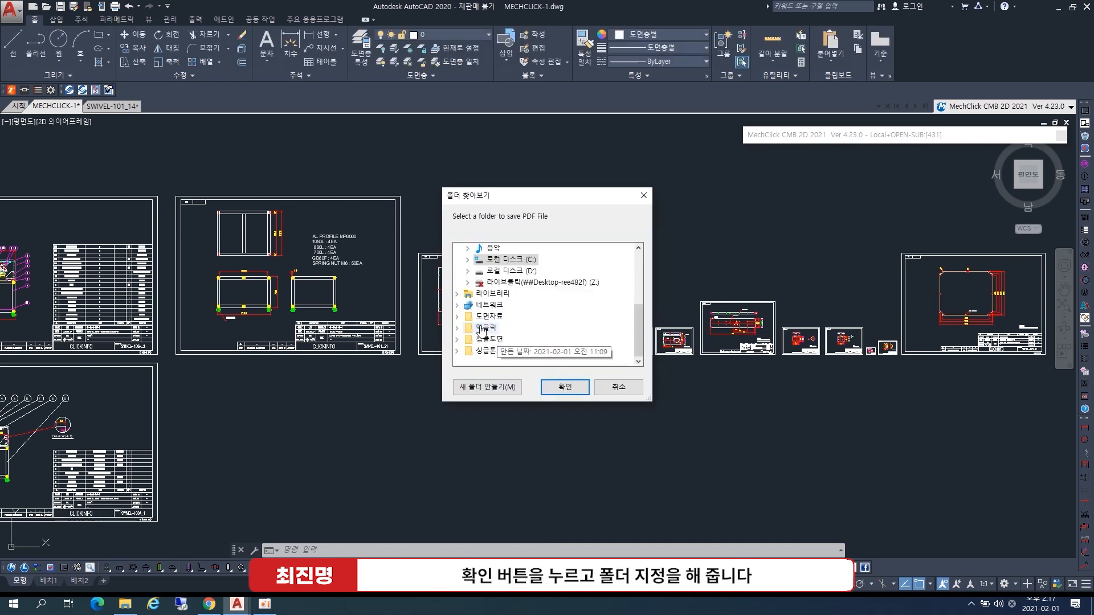
{"action": "scroll", "coordinate": [485, 333], "scroll_direction": "down", "scroll_amount": 1}
{"action": "left_click", "coordinate": [496, 328]}
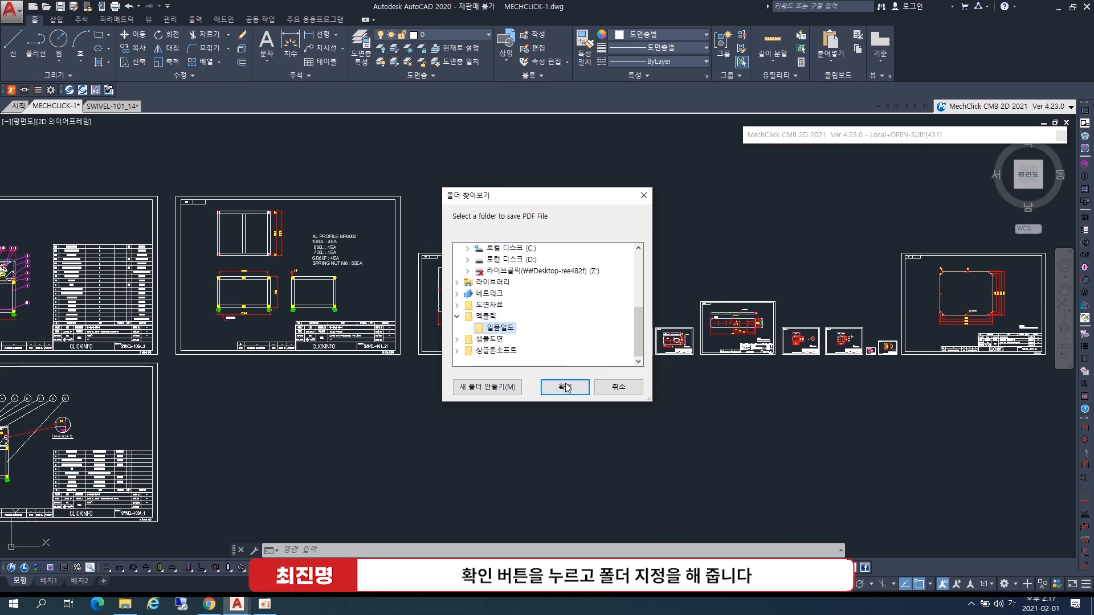
{"action": "left_click", "coordinate": [564, 387]}
- Select the upper assembly sheet, the frame sheet, the rightmost plate sheet and the two small part sheets, and output them to PDF
{"action": "scroll", "coordinate": [587, 285], "scroll_direction": "down", "scroll_amount": 2}
{"action": "left_click", "coordinate": [316, 231]}
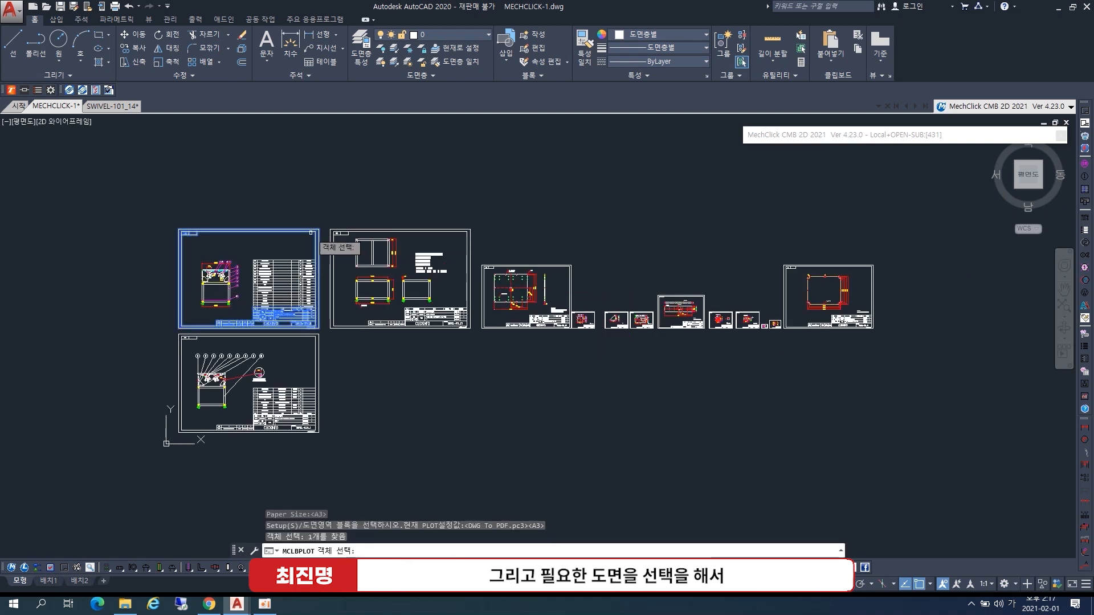
{"action": "left_click", "coordinate": [434, 228]}
{"action": "left_click", "coordinate": [798, 251]}
{"action": "left_click", "coordinate": [745, 308]}
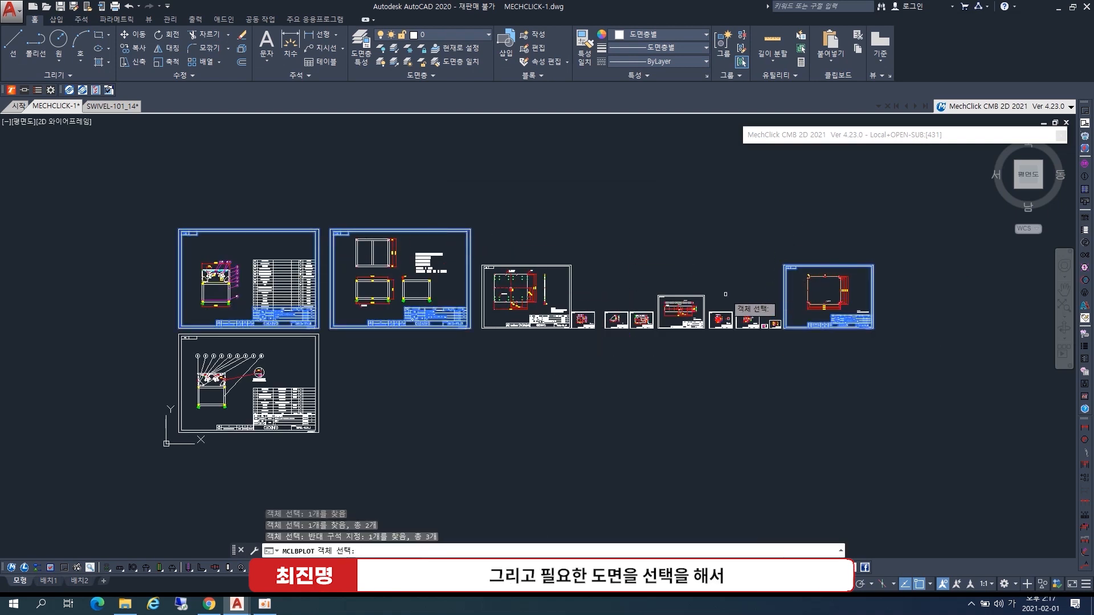
{"action": "scroll", "coordinate": [745, 309], "scroll_direction": "up", "scroll_amount": 2}
{"action": "left_click", "coordinate": [727, 305]}
{"action": "left_click", "coordinate": [704, 320]}
{"action": "scroll", "coordinate": [695, 278], "scroll_direction": "down", "scroll_amount": 1}
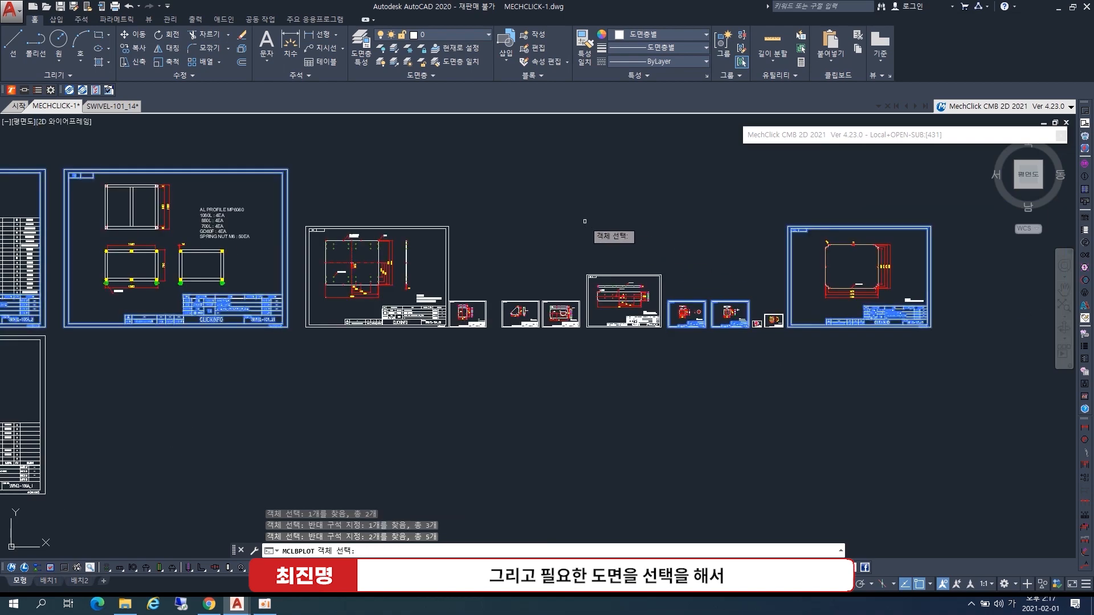
{"action": "scroll", "coordinate": [582, 221], "scroll_direction": "down", "scroll_amount": 1}
{"action": "middle_click_drag", "start_coordinate": [503, 193], "coordinate": [536, 229]}
{"action": "key", "text": "Return"}
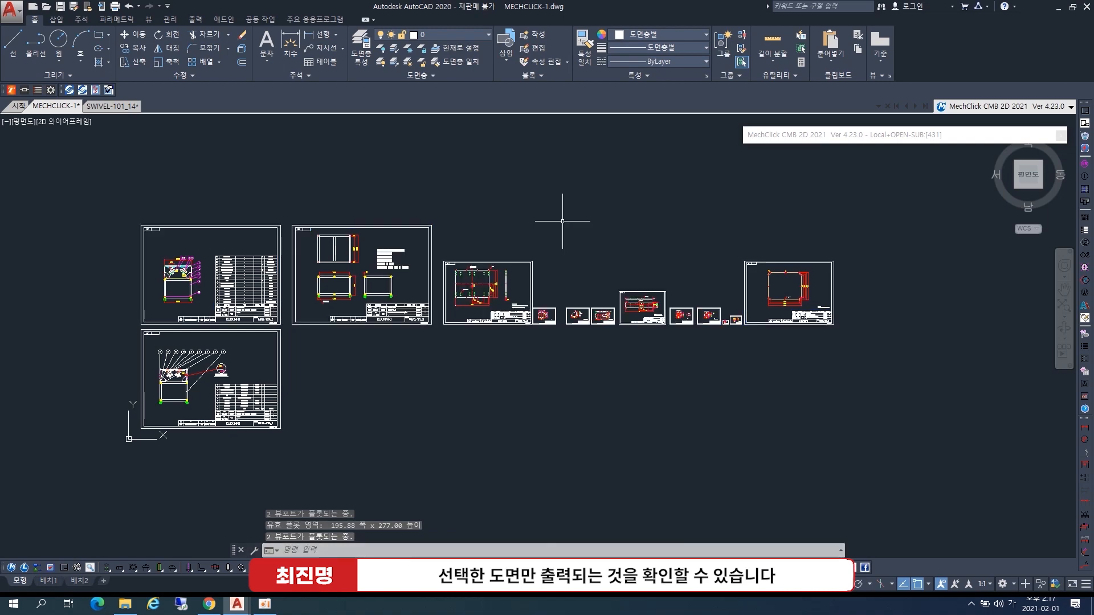
- Switch to File Explorer and open the exported SWIVEL-100A_2.pdf from the 일품일도 folder
{"action": "left_click", "coordinate": [124, 604]}
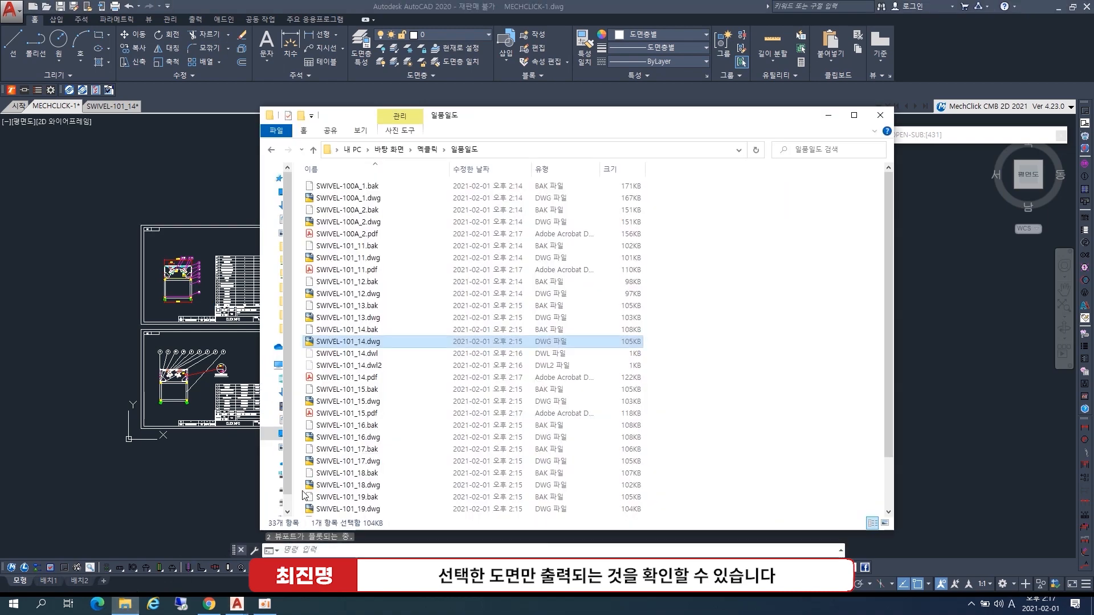
{"action": "double_click", "coordinate": [350, 238]}
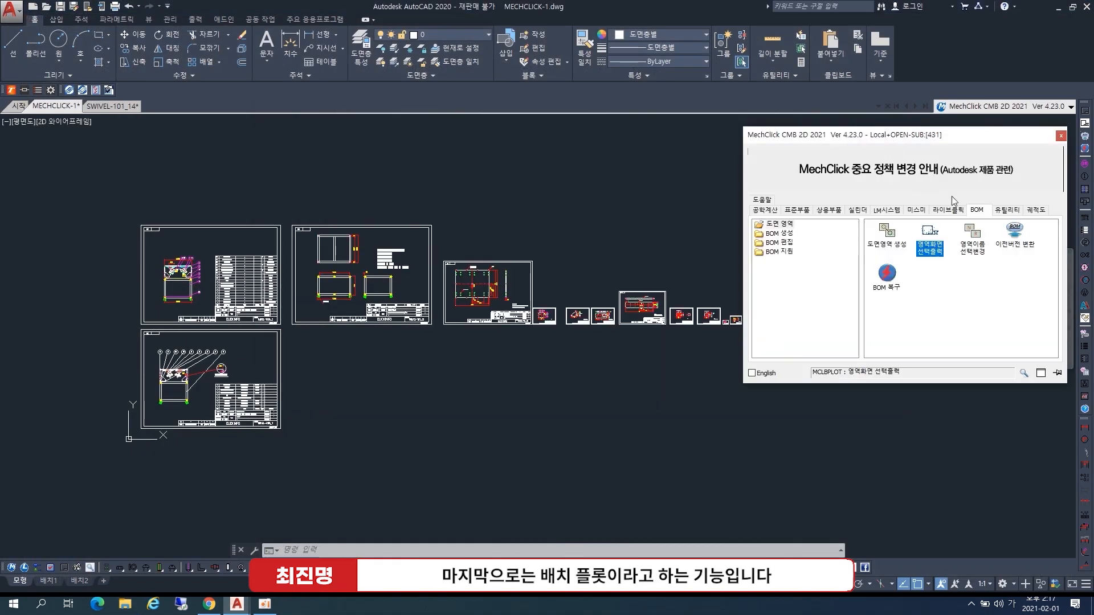
- Open MechClick's DWG Batch Plot utility and load the drawing files from the 일품일도 folder inside 멕클릭
{"action": "left_click", "coordinate": [1003, 211]}
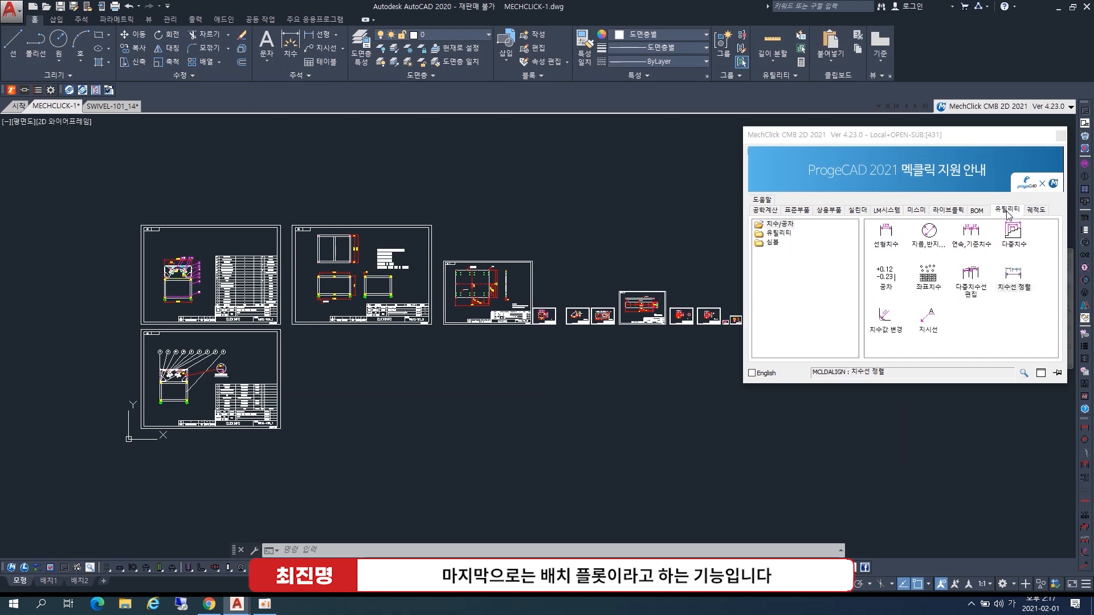
{"action": "left_click", "coordinate": [778, 251]}
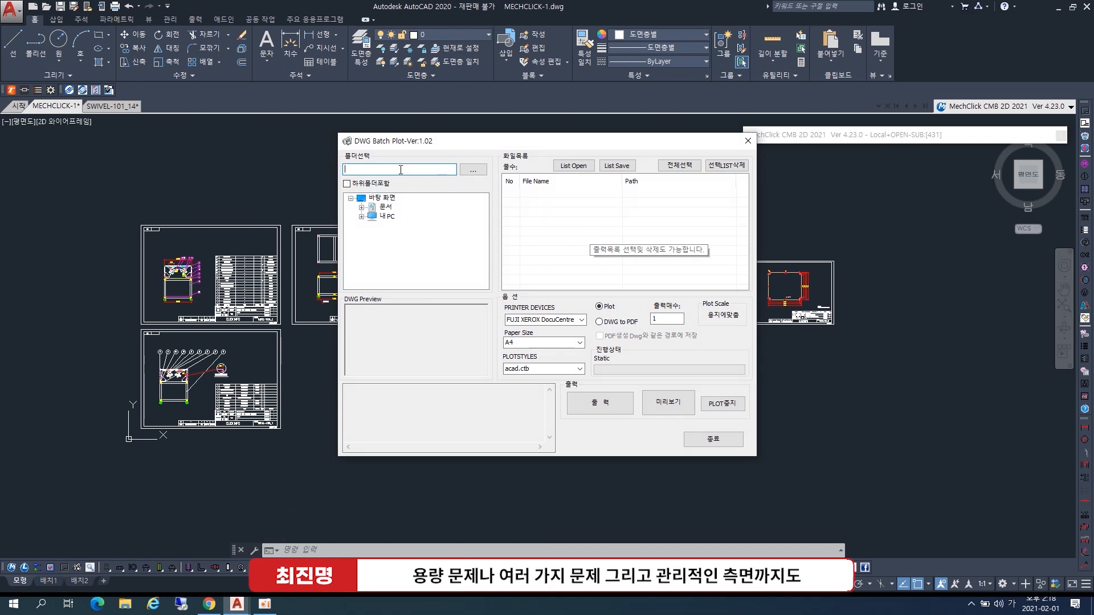
{"action": "left_click", "coordinate": [474, 172]}
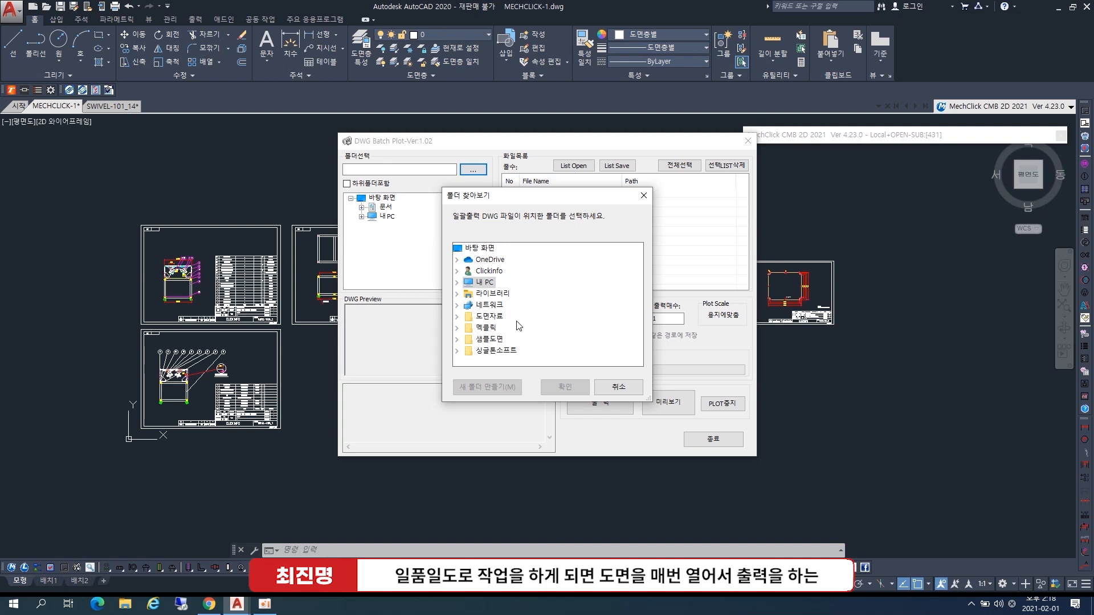
{"action": "left_click", "coordinate": [506, 329]}
{"action": "left_click", "coordinate": [502, 339]}
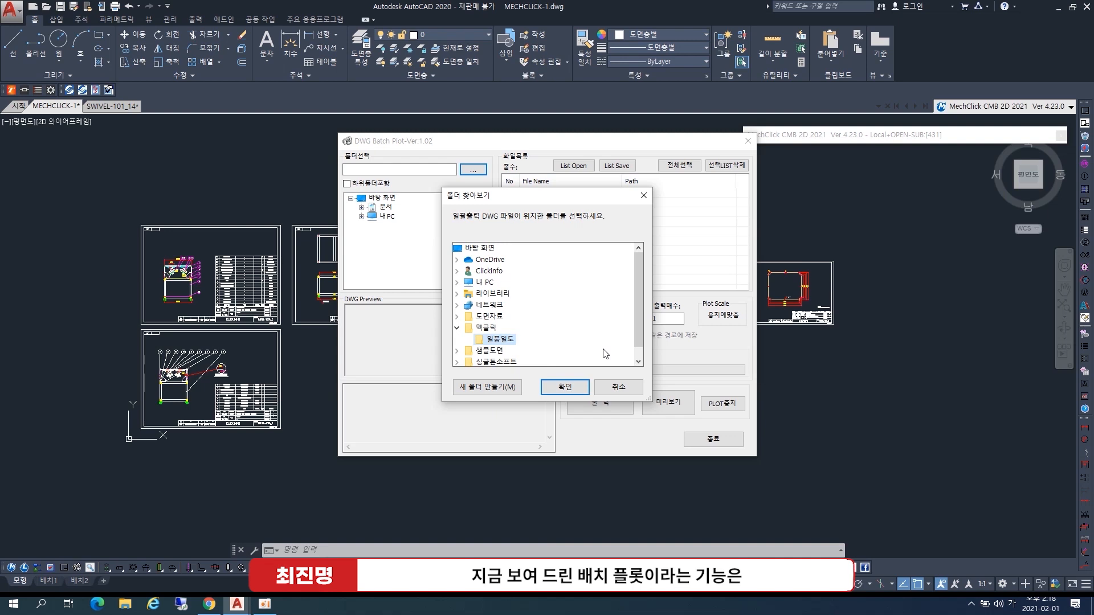
{"action": "left_click", "coordinate": [576, 388]}
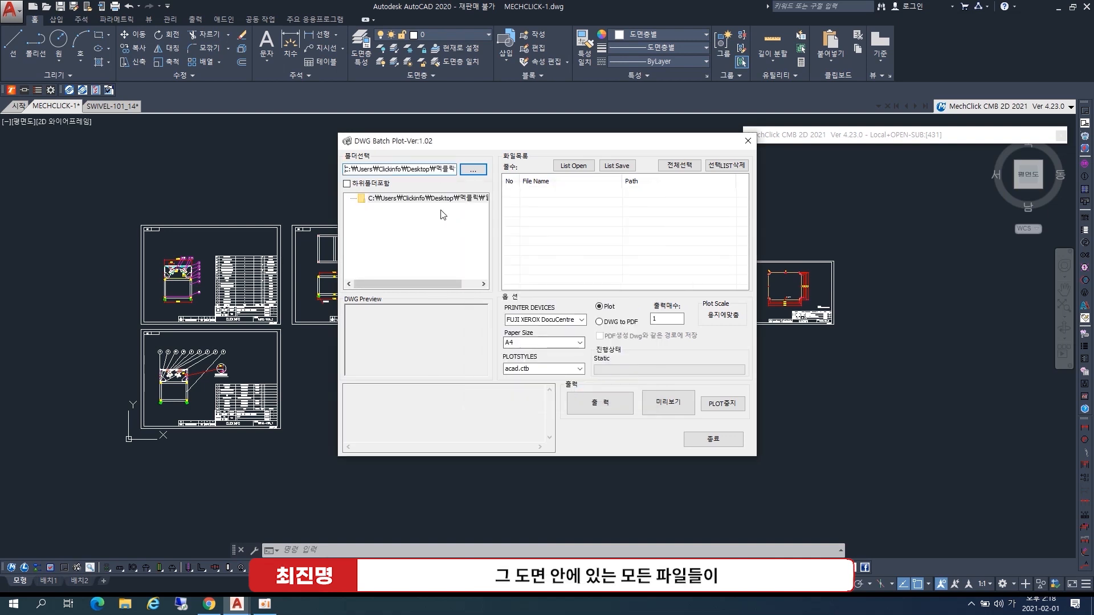
{"action": "left_click", "coordinate": [439, 199]}
- Preview individual drawings from the file list, such as SWIVEL-101_21.dwg, SWIVEL-101_19.dwg and SWIVEL-100A_1.dwg
{"action": "left_click", "coordinate": [564, 195]}
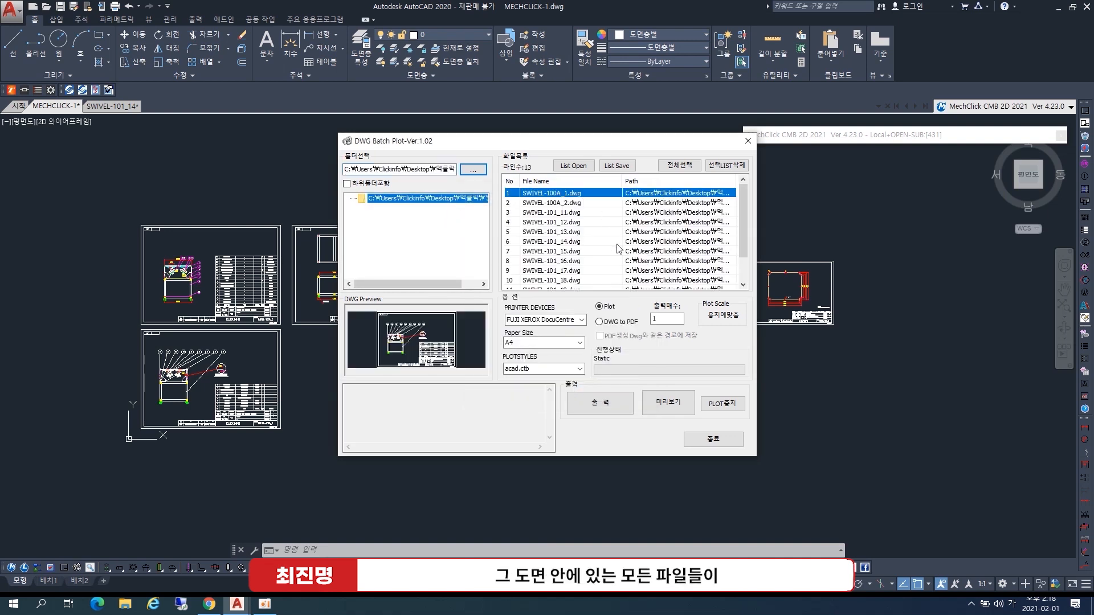
{"action": "scroll", "coordinate": [617, 245], "scroll_direction": "down", "scroll_amount": 1}
{"action": "left_click", "coordinate": [556, 279]}
{"action": "left_click", "coordinate": [554, 259]}
{"action": "scroll", "coordinate": [558, 237], "scroll_direction": "up", "scroll_amount": 1}
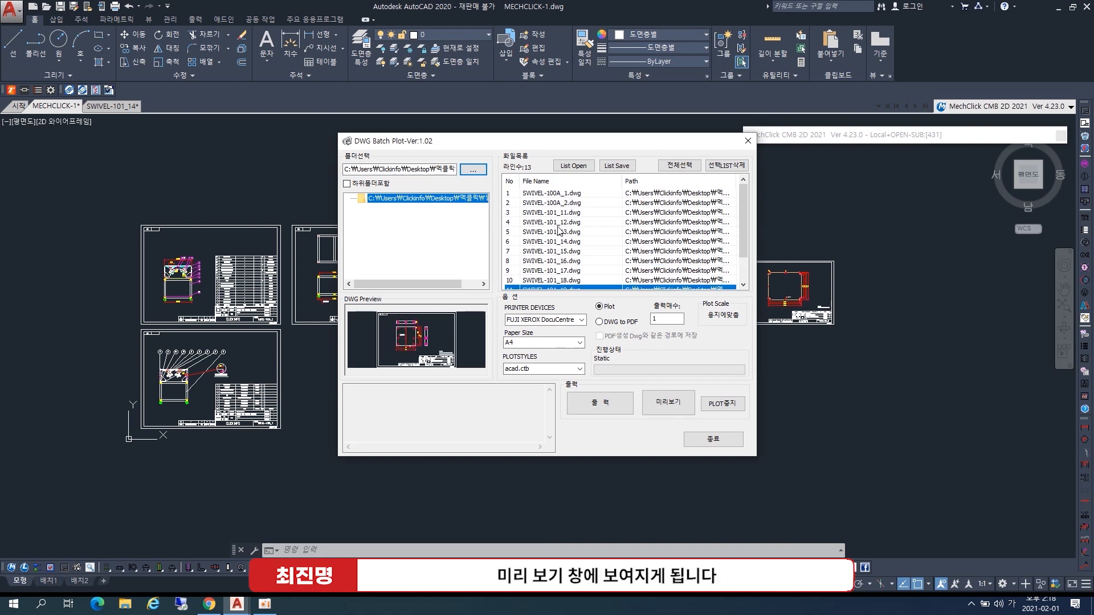
{"action": "left_click", "coordinate": [564, 195]}
- Select only SWIVEL-101_15.dwg, SWIVEL-101_18.dwg and SWIVEL-101_20.dwg in the file list
{"action": "scroll", "coordinate": [572, 228], "scroll_direction": "down", "scroll_amount": 1}
{"action": "left_click", "coordinate": [566, 222]}
{"action": "left_click", "coordinate": [565, 251], "text": "ctrl"}
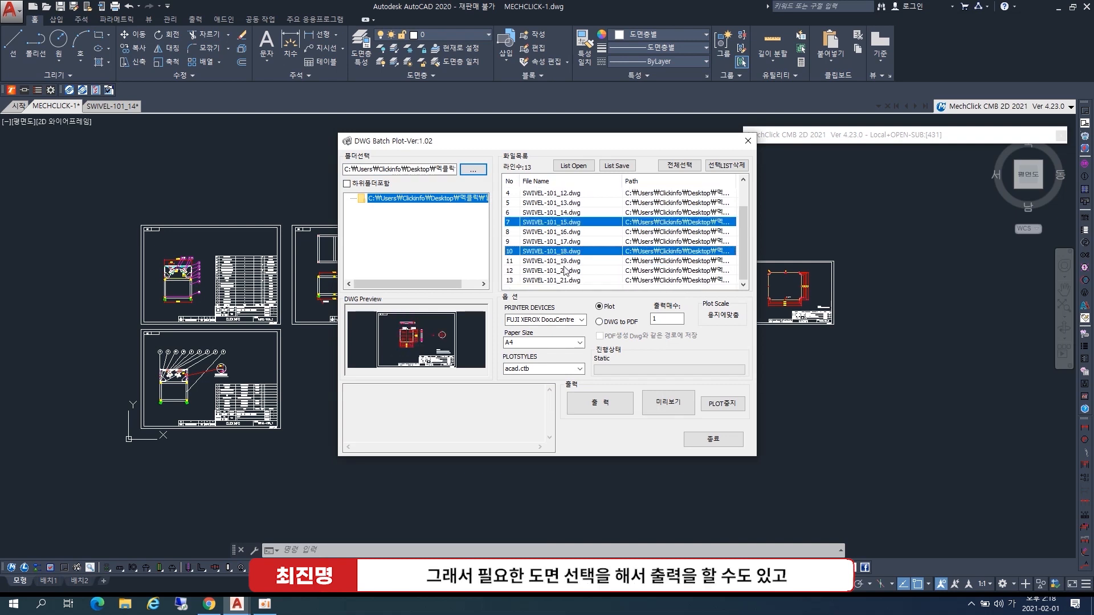
{"action": "left_click", "coordinate": [564, 273], "text": "ctrl"}
{"action": "scroll", "coordinate": [565, 212], "scroll_direction": "up", "scroll_amount": 1}
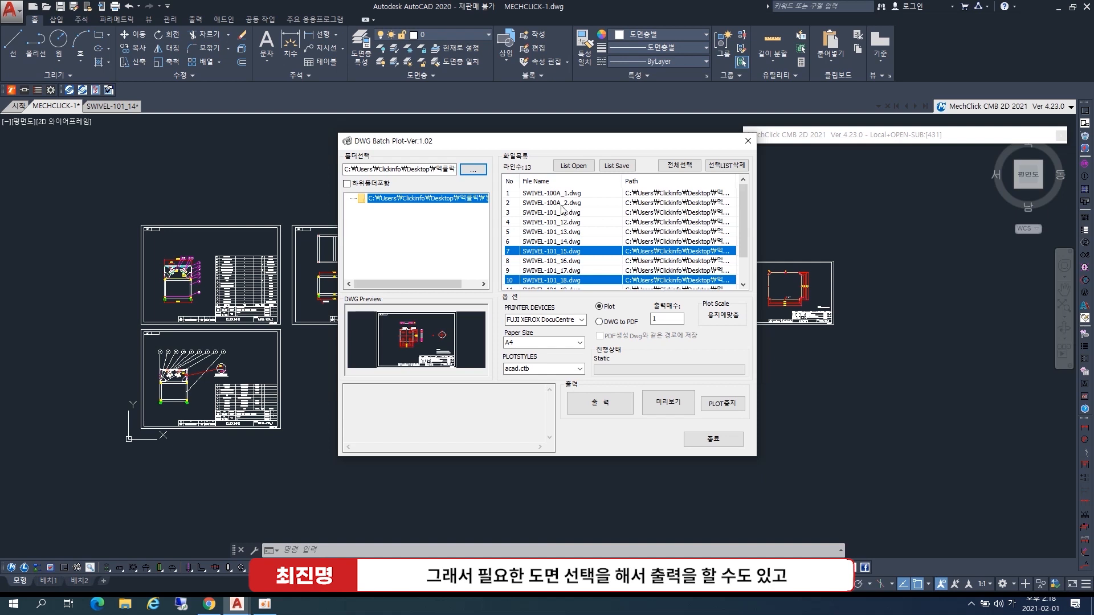
- Select every drawing in the file list and set the batch output to DWG to PDF with plot style monochrome.ctb
{"action": "left_click", "coordinate": [561, 196]}
{"action": "scroll", "coordinate": [561, 199], "scroll_direction": "down", "scroll_amount": 1}
{"action": "left_click", "coordinate": [562, 280], "text": "shift"}
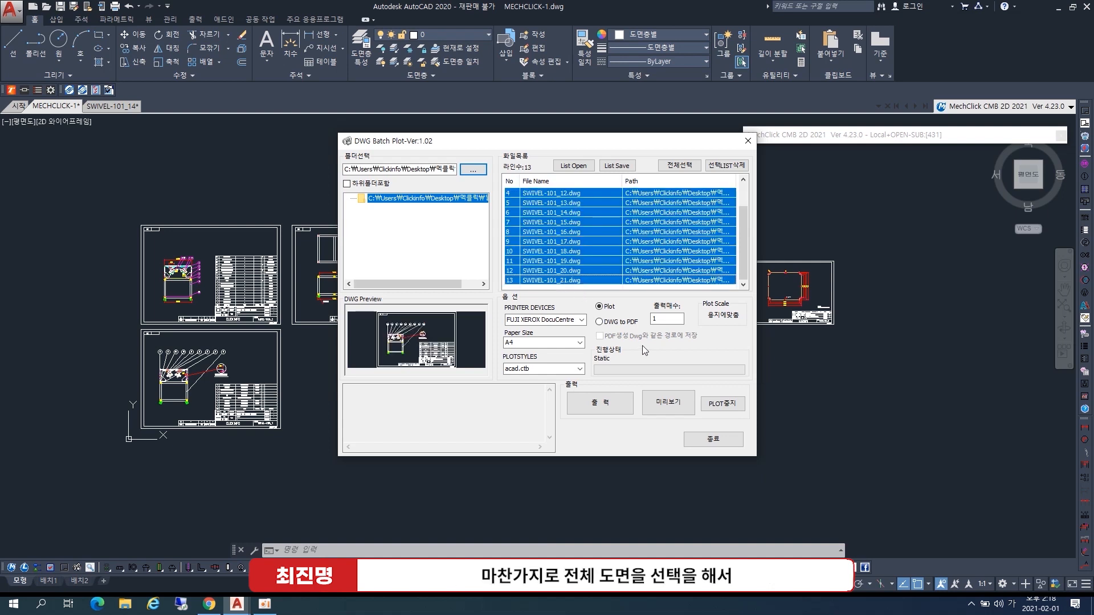
{"action": "left_click", "coordinate": [599, 322]}
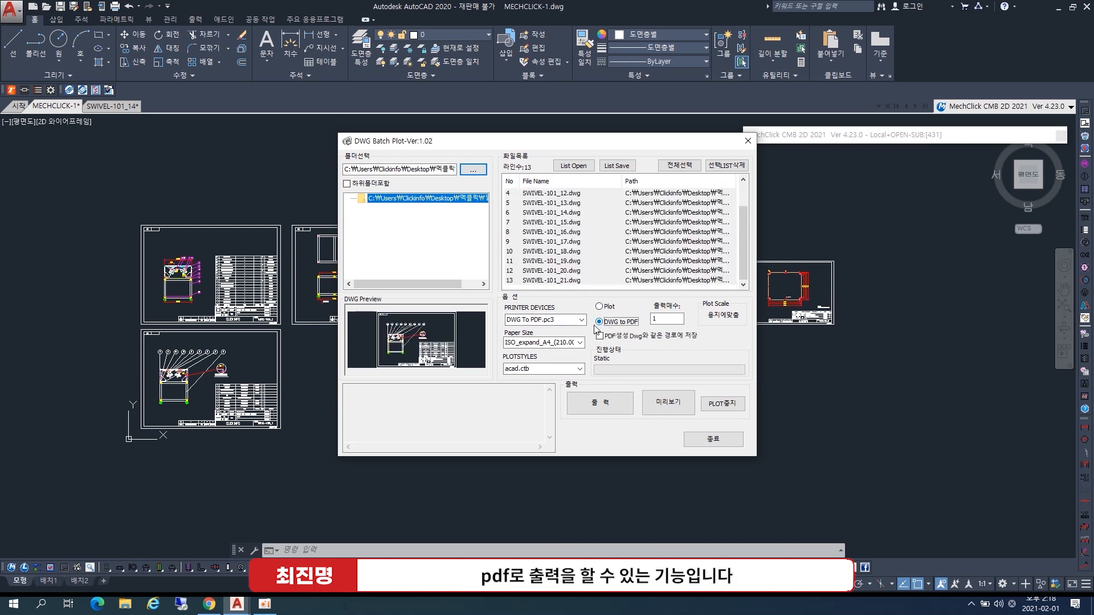
{"action": "left_click", "coordinate": [581, 370]}
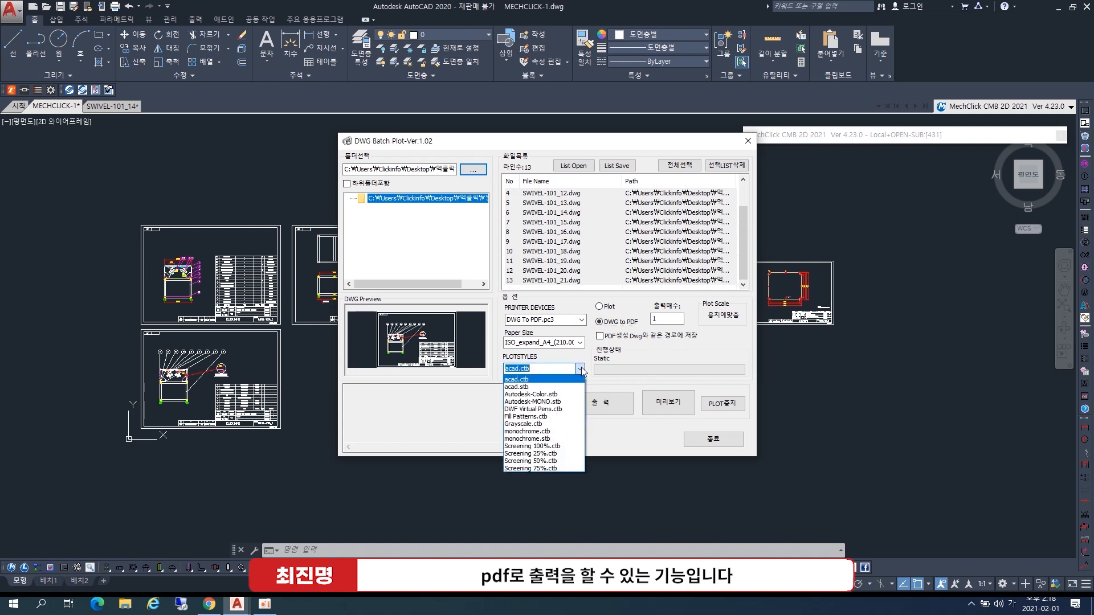
{"action": "left_click", "coordinate": [527, 431]}
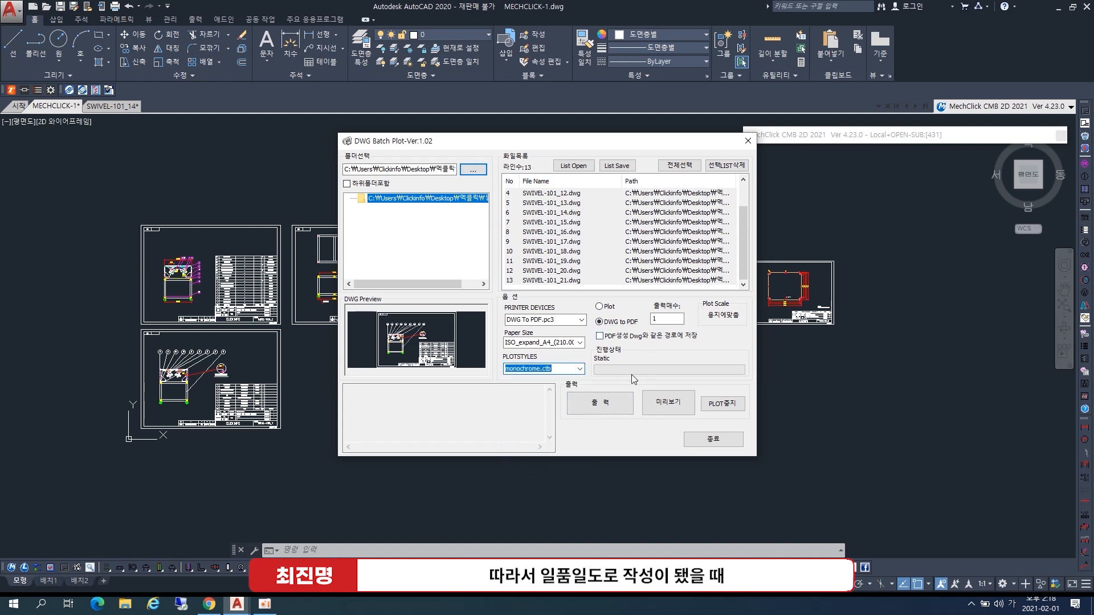